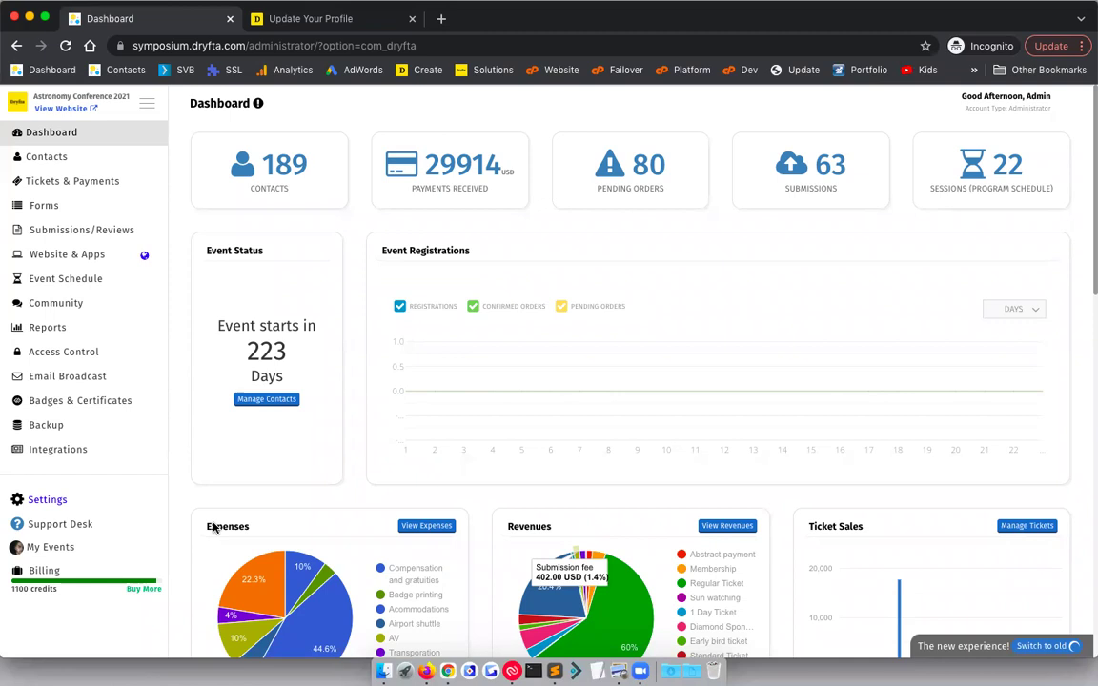
# Open the ticket setup and review the registration tickets, workshop tickets, submission fee, sponsorship packages and donation settings.
pyautogui.click(88, 181)
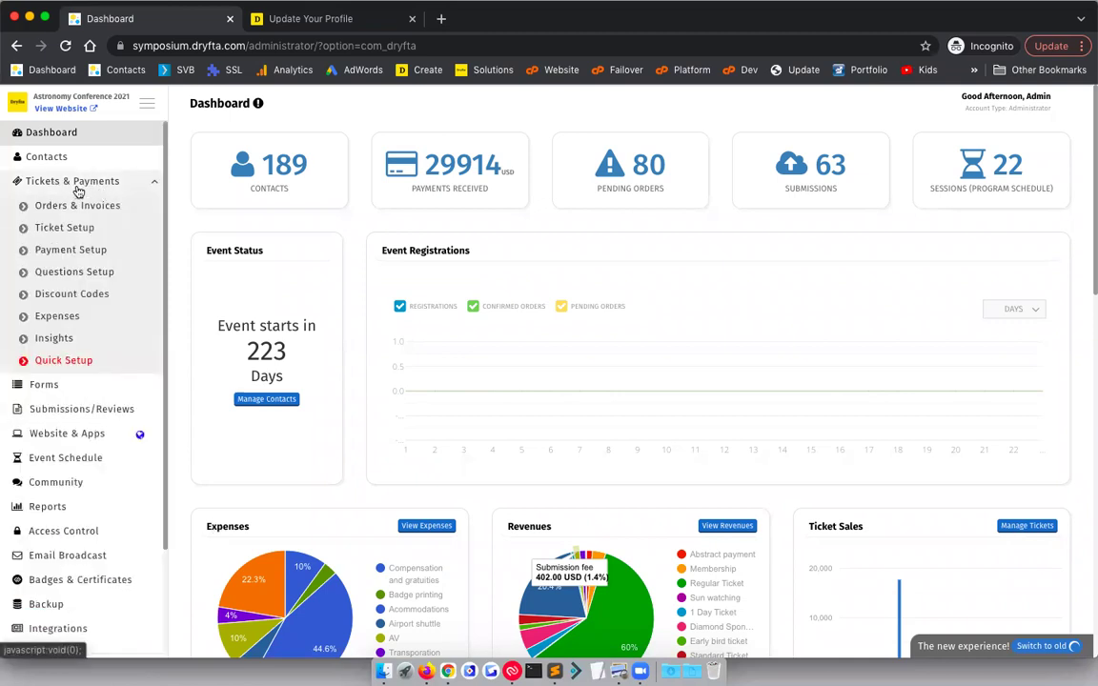
pyautogui.click(89, 229)
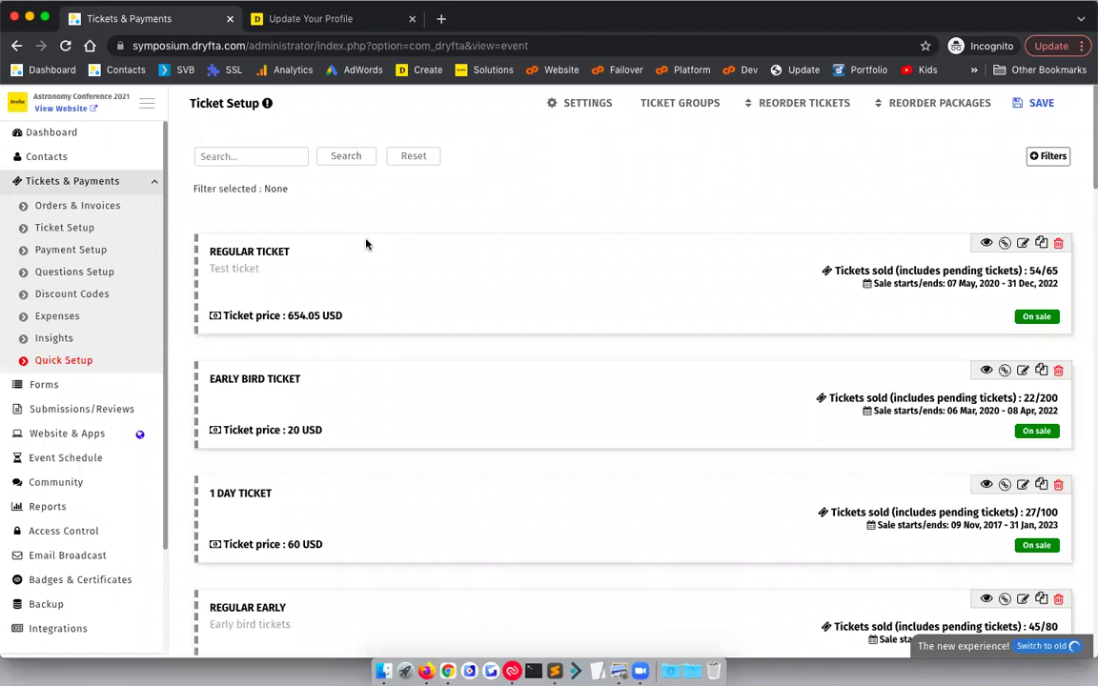
pyautogui.scroll(-10, 509, 378)
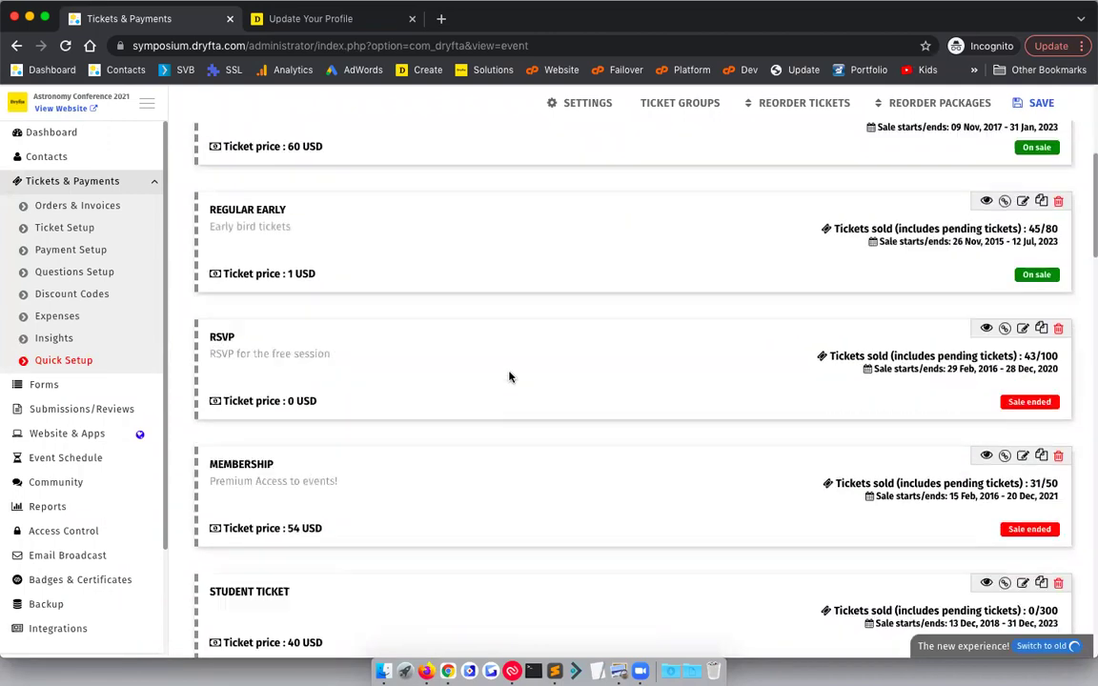
pyautogui.scroll(-1, 509, 378)
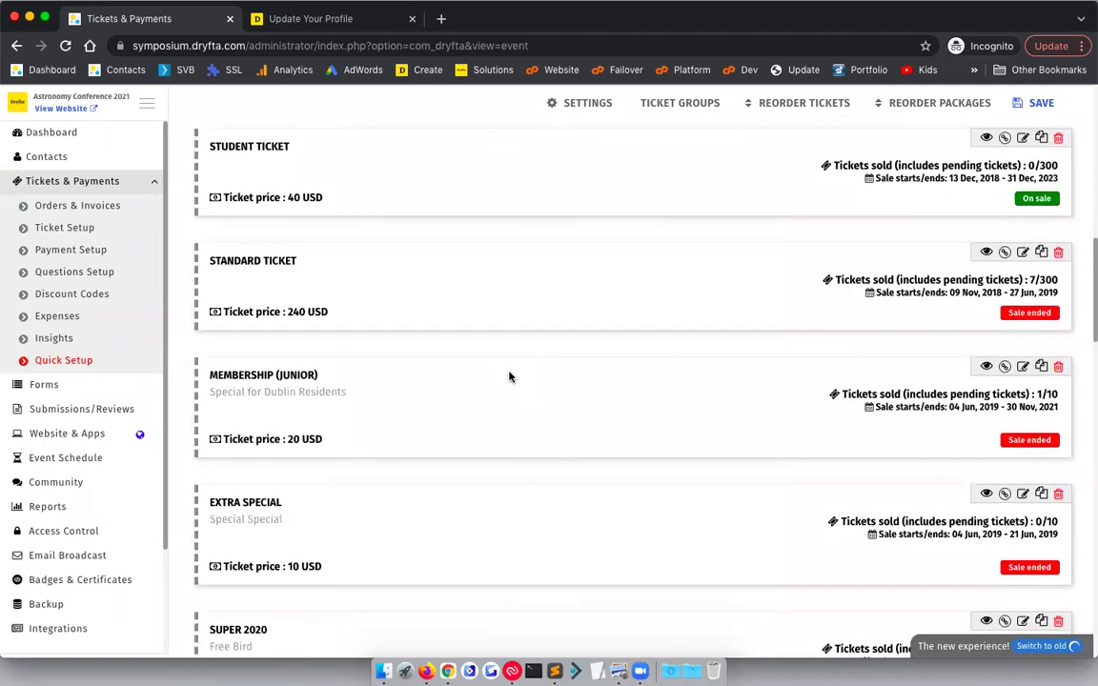
pyautogui.scroll(-5, 508, 377)
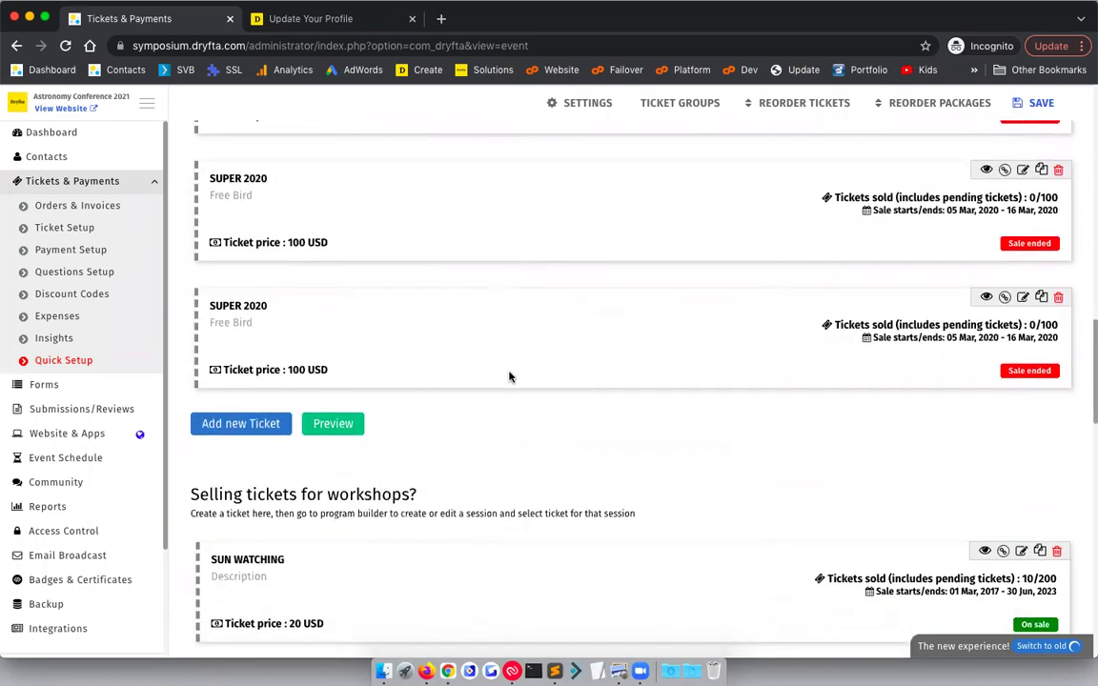
pyautogui.scroll(-2, 509, 378)
pyautogui.scroll(10, 509, 377)
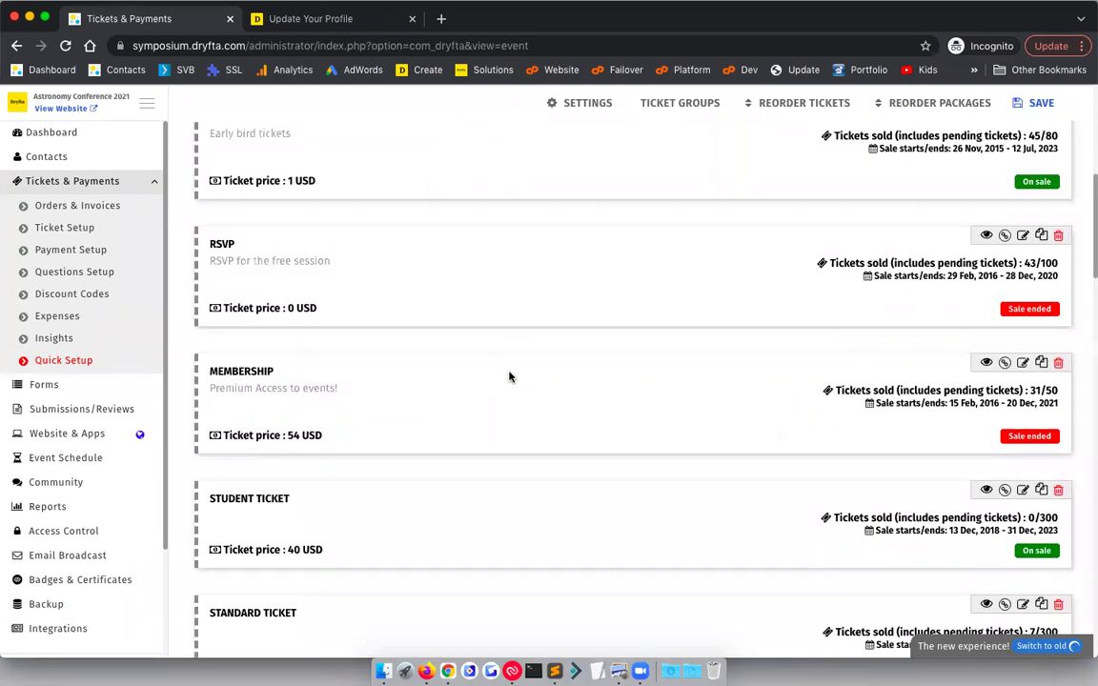
pyautogui.scroll(-15, 509, 377)
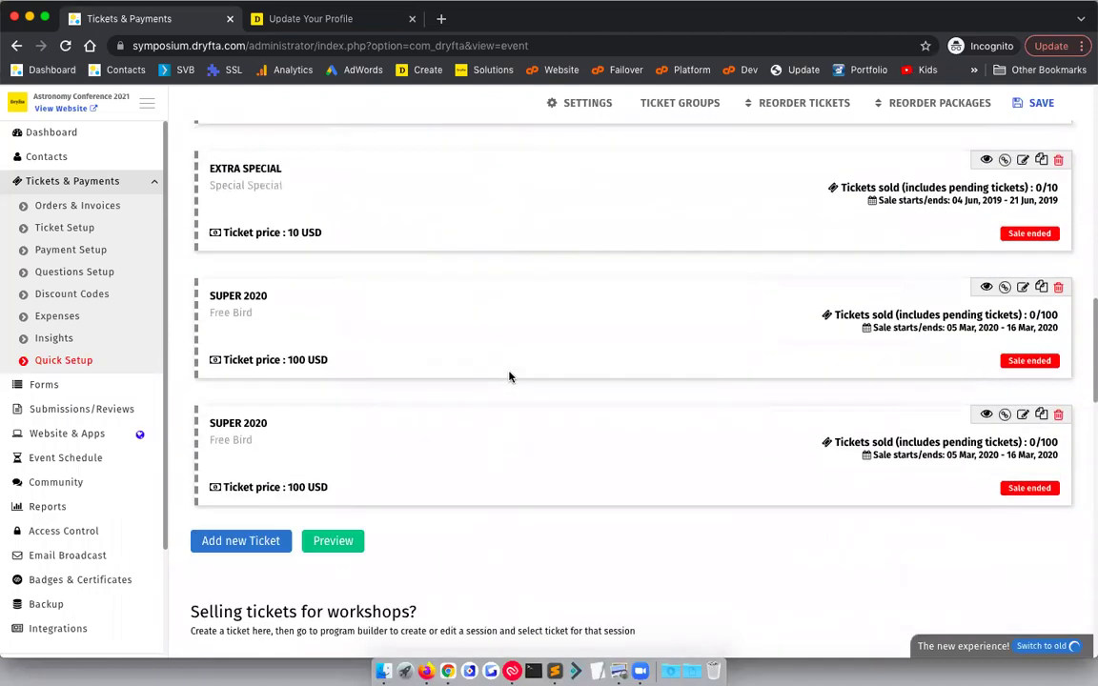
pyautogui.scroll(-10, 509, 372)
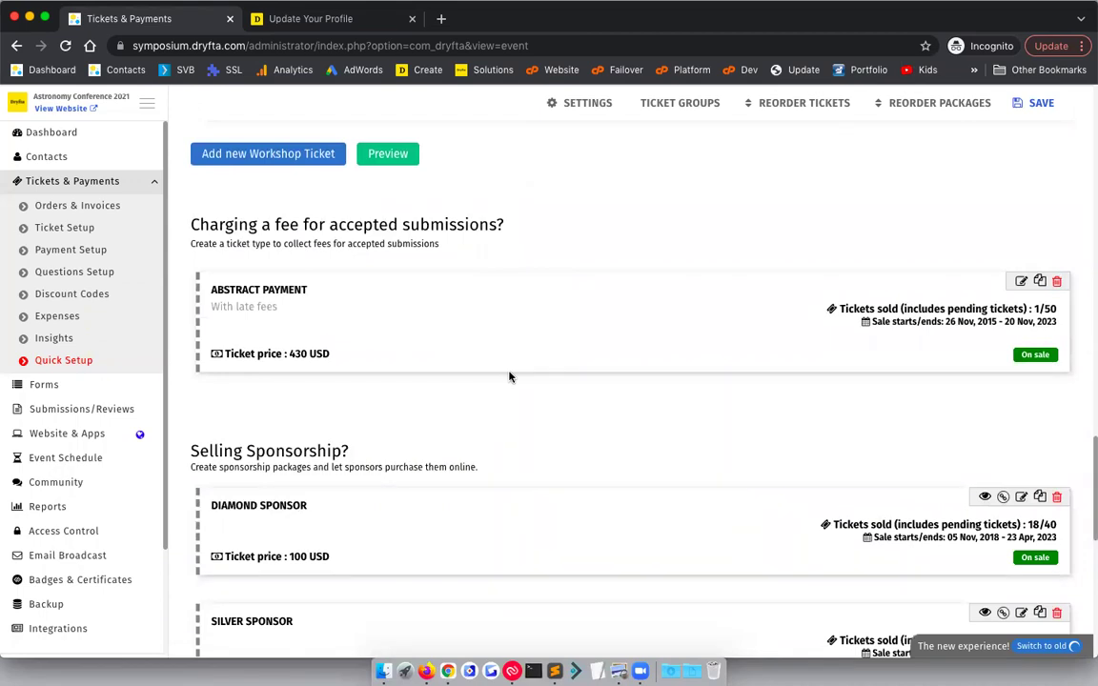
pyautogui.scroll(-2, 508, 376)
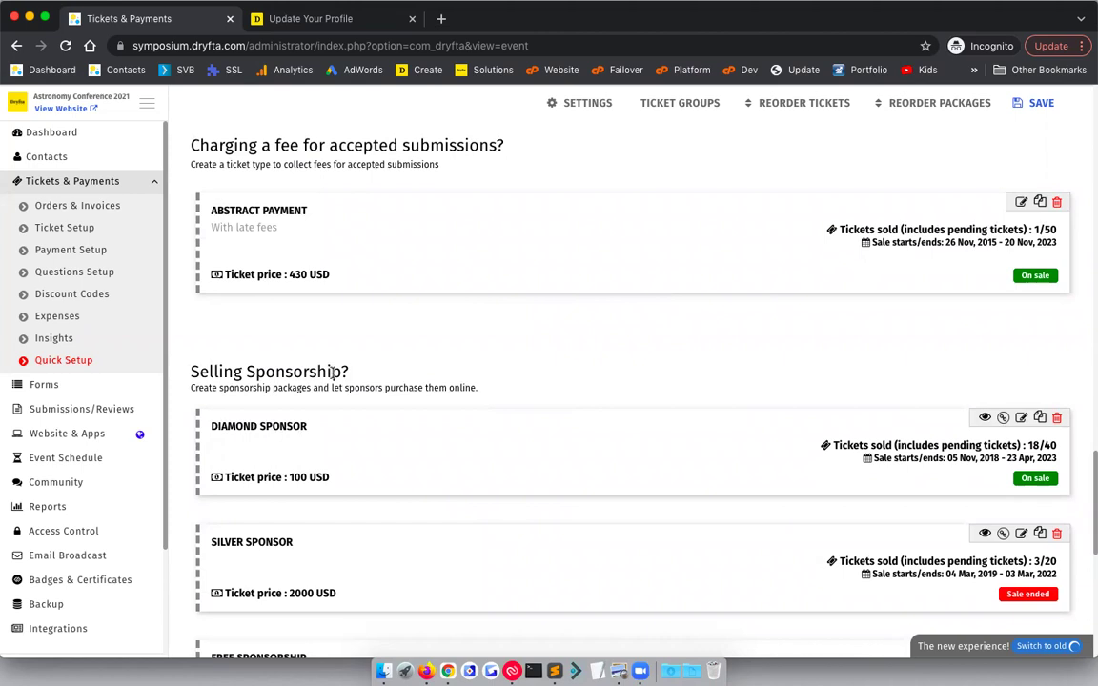
pyautogui.scroll(-10, 332, 371)
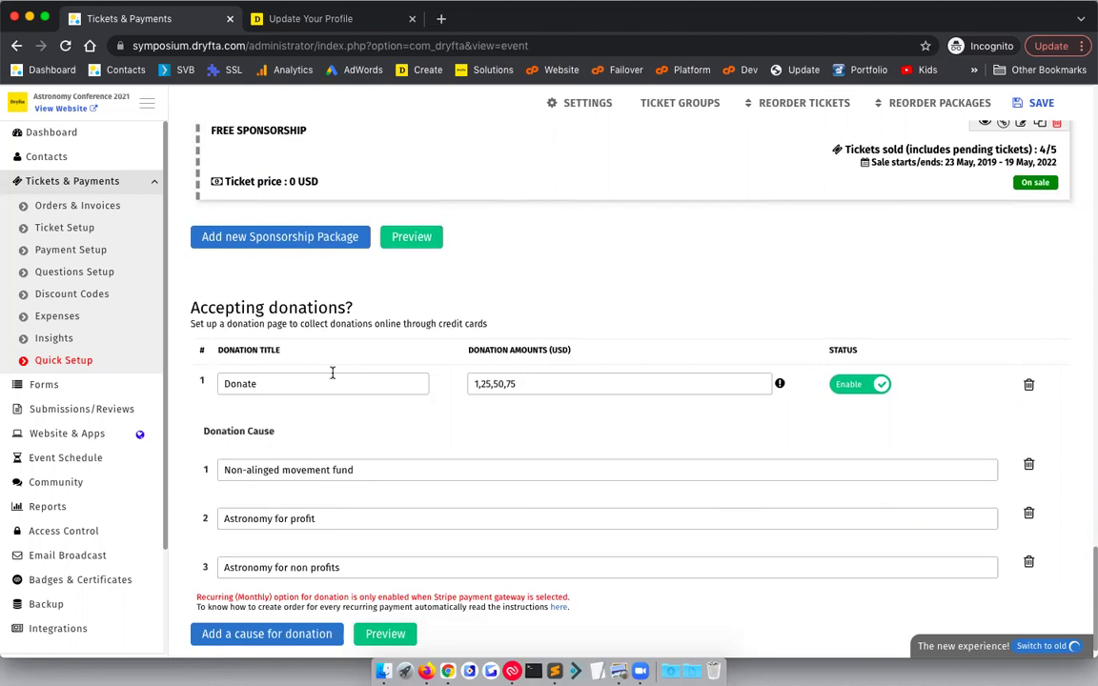
pyautogui.scroll(10, 333, 373)
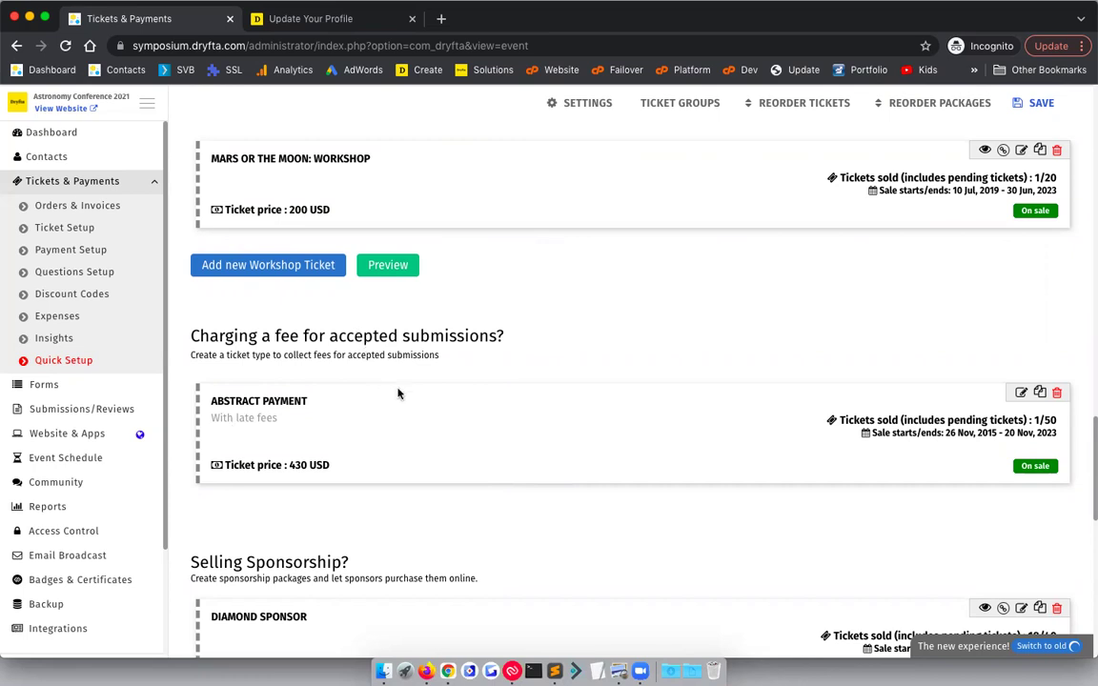
# Open the payment setup and review the general settings, credit card gateways, alternative online methods and offline payment options.
pyautogui.click(80, 256)
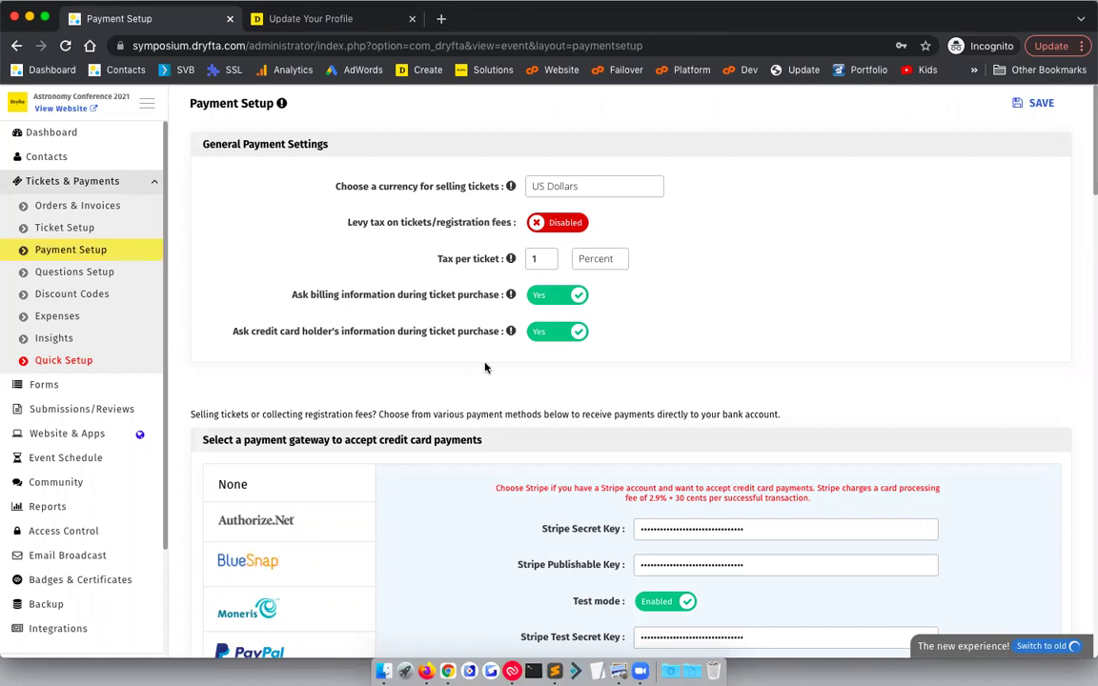
pyautogui.scroll(-5, 484, 367)
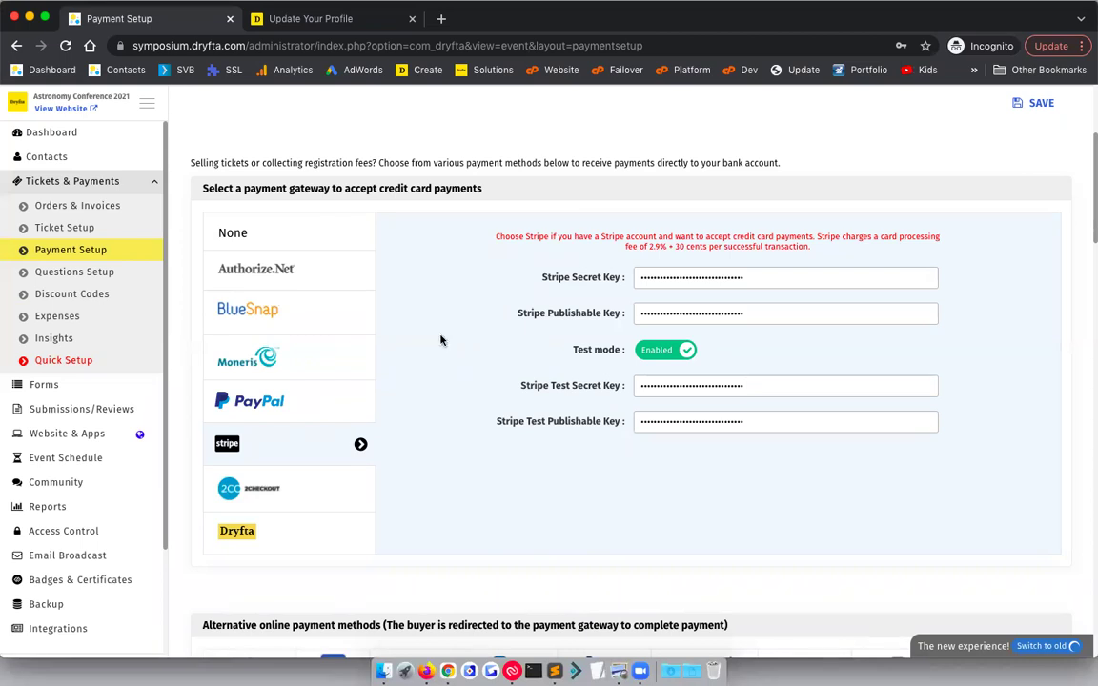
pyautogui.scroll(-5, 476, 340)
pyautogui.scroll(-4, 437, 334)
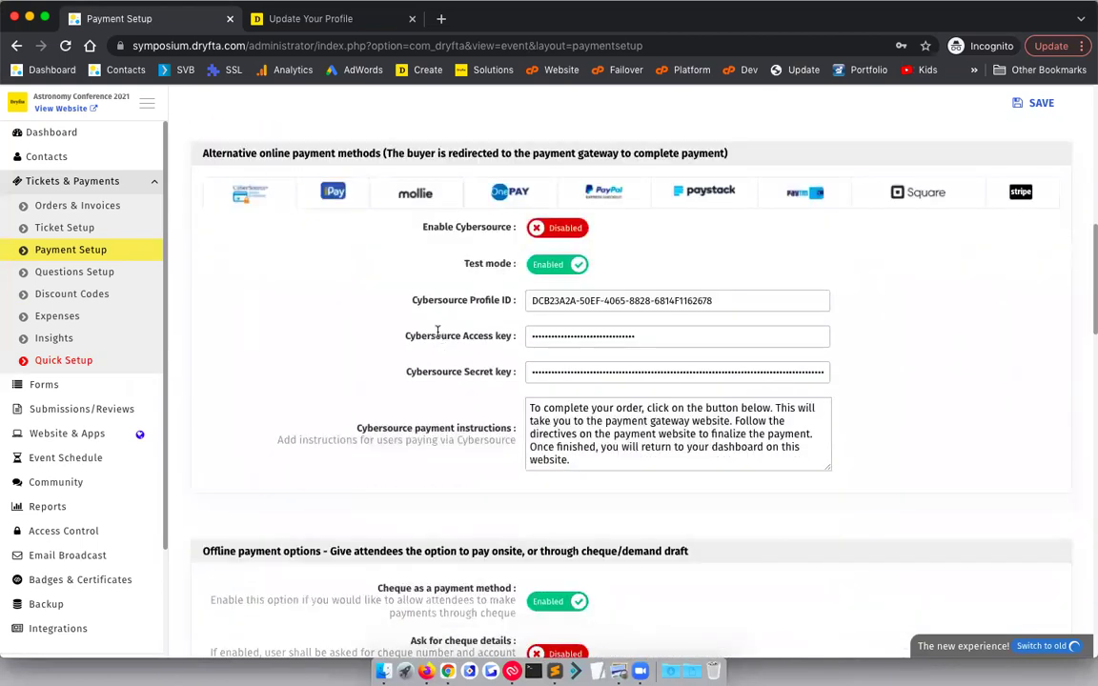
pyautogui.scroll(-3, 319, 396)
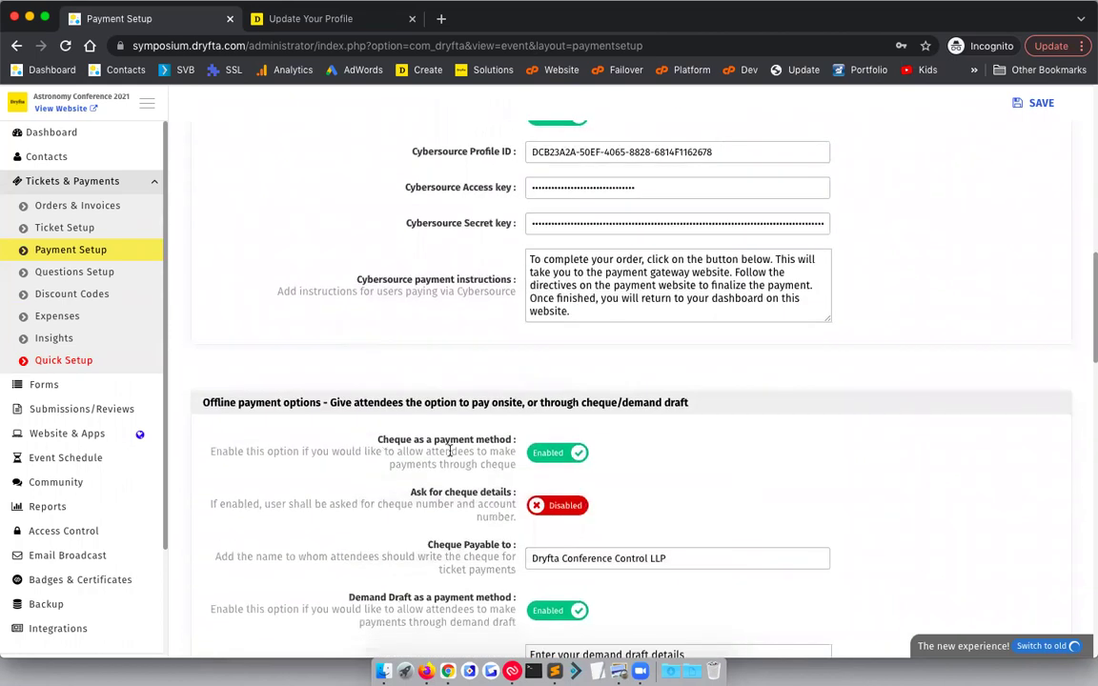
pyautogui.scroll(-5, 450, 451)
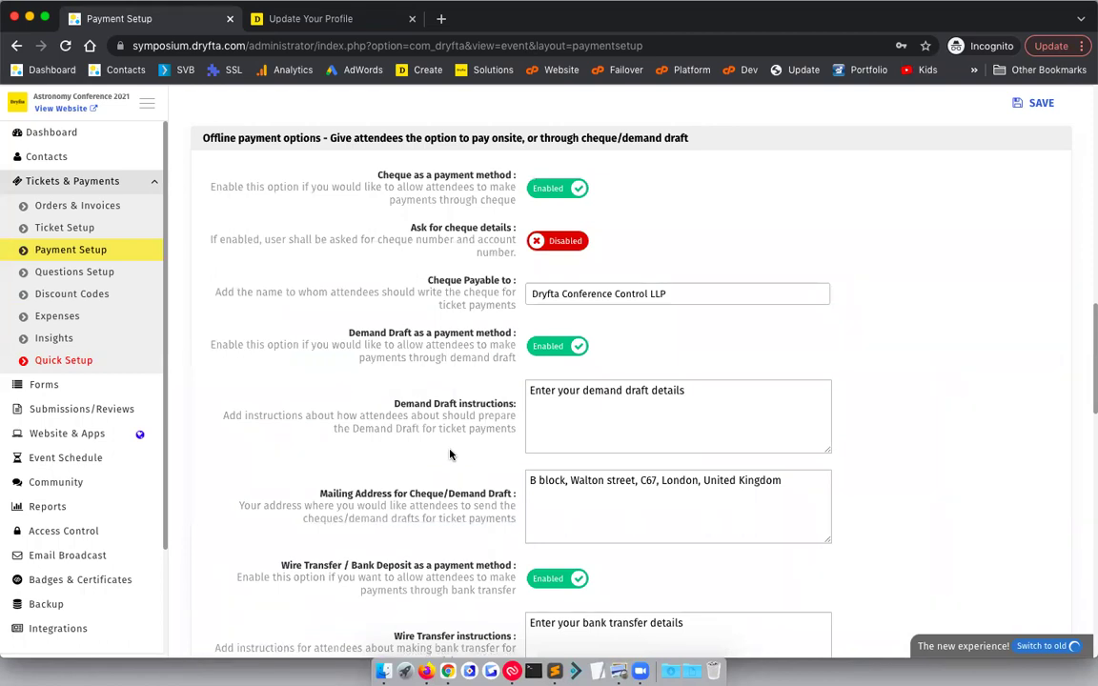
pyautogui.scroll(-5, 449, 455)
pyautogui.scroll(15, 449, 454)
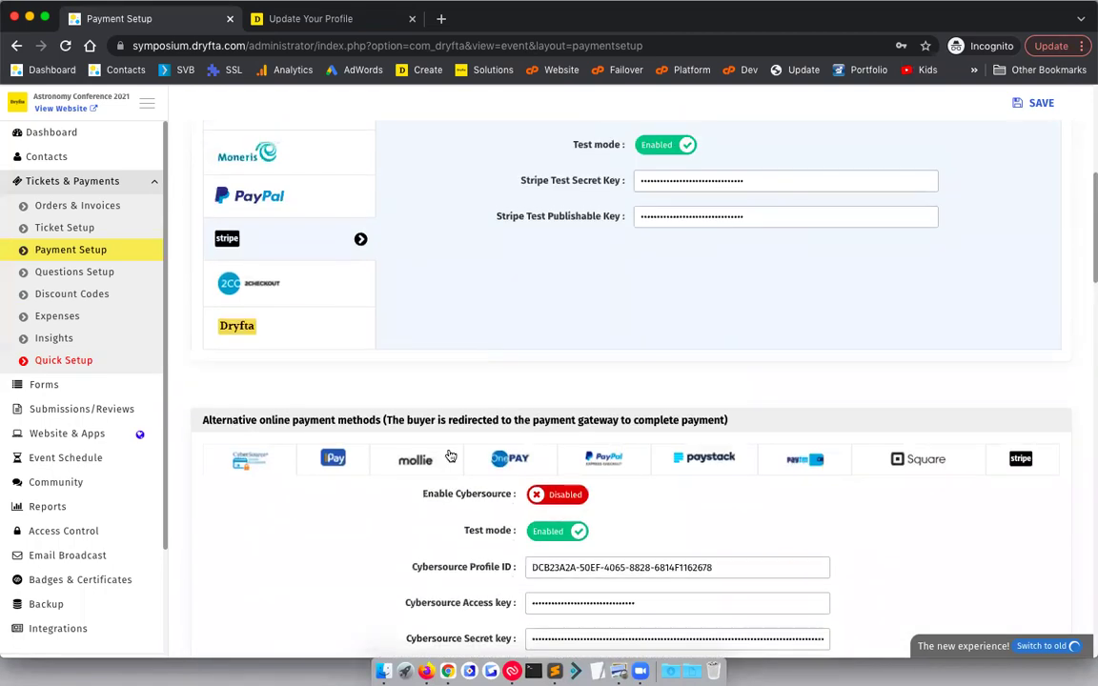
pyautogui.scroll(3, 450, 455)
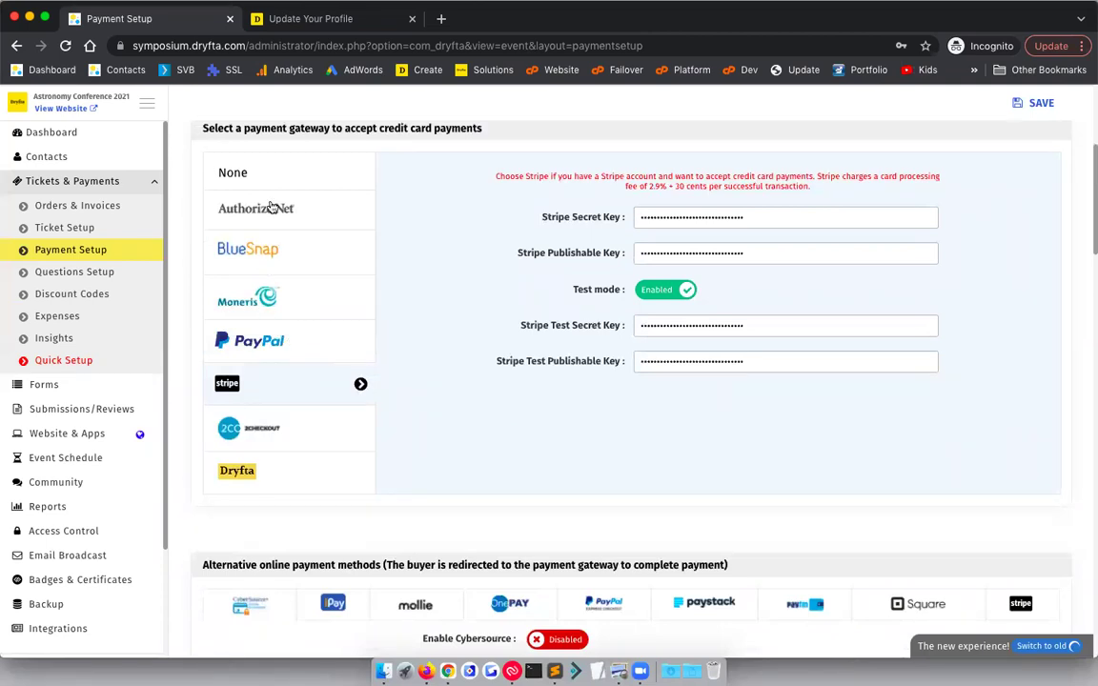
pyautogui.scroll(-3, 390, 368)
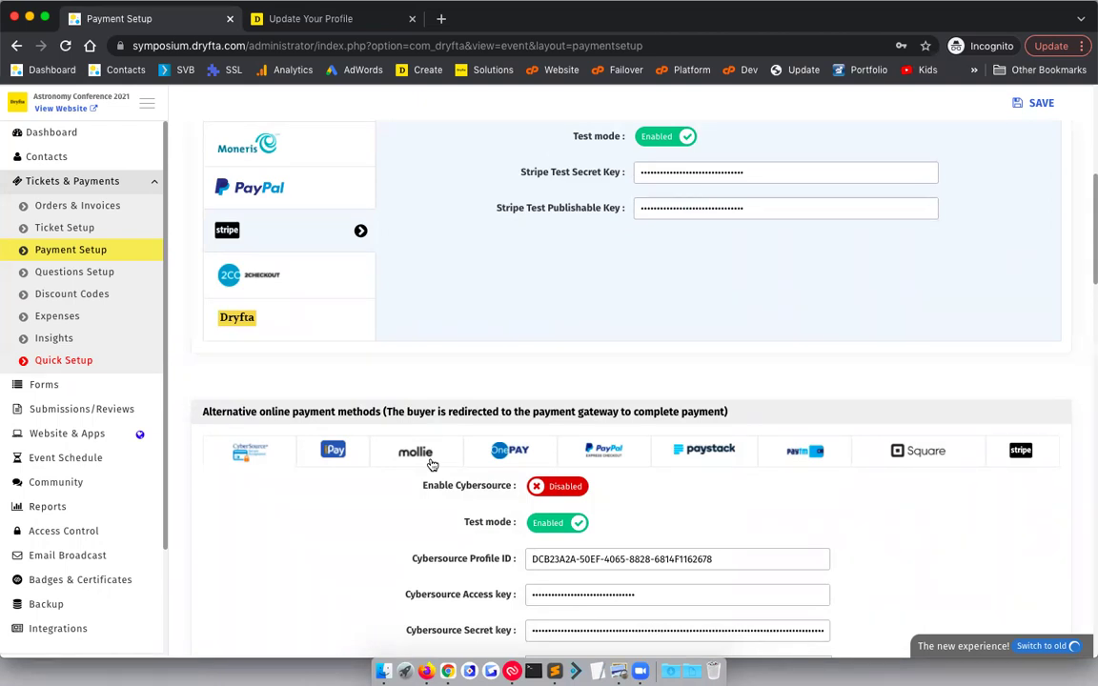
pyautogui.scroll(5, 437, 431)
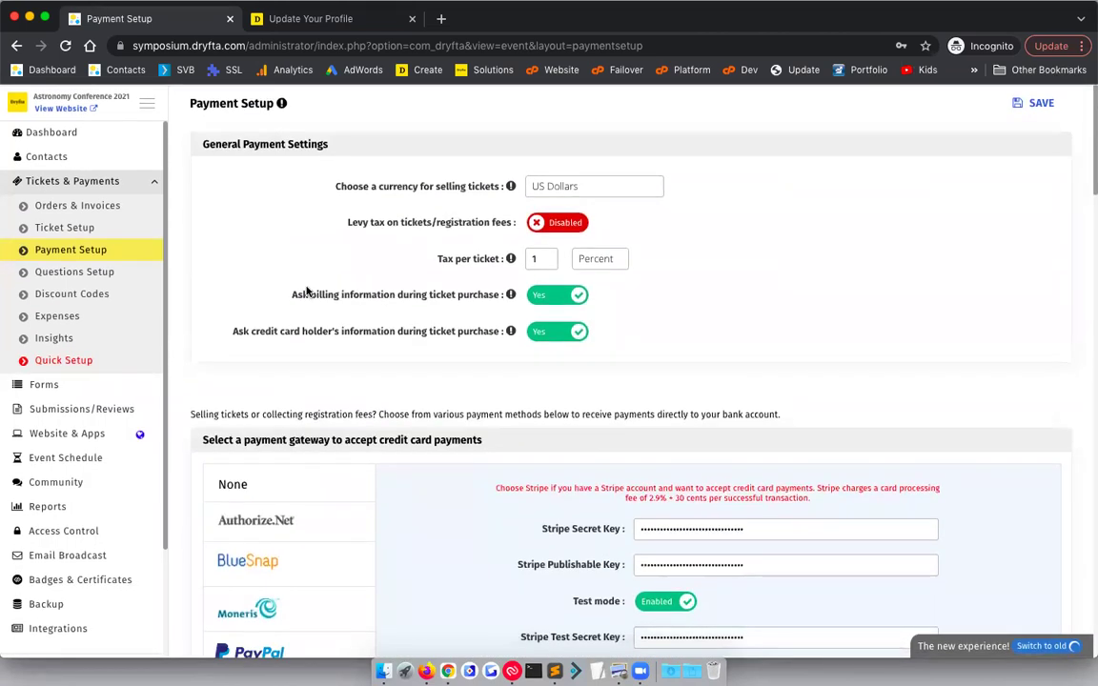
# Open the ticket questions setup and examine the attendee registration form's fields and the available field types.
pyautogui.click(89, 276)
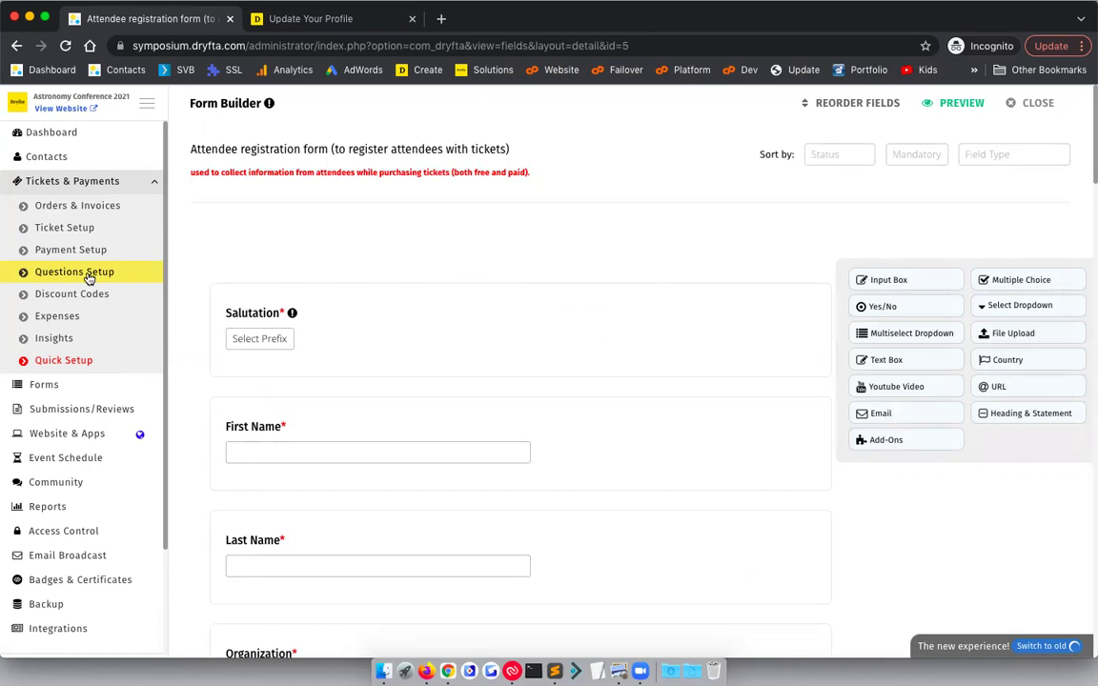
pyautogui.scroll(-3, 89, 275)
pyautogui.scroll(-5, 287, 377)
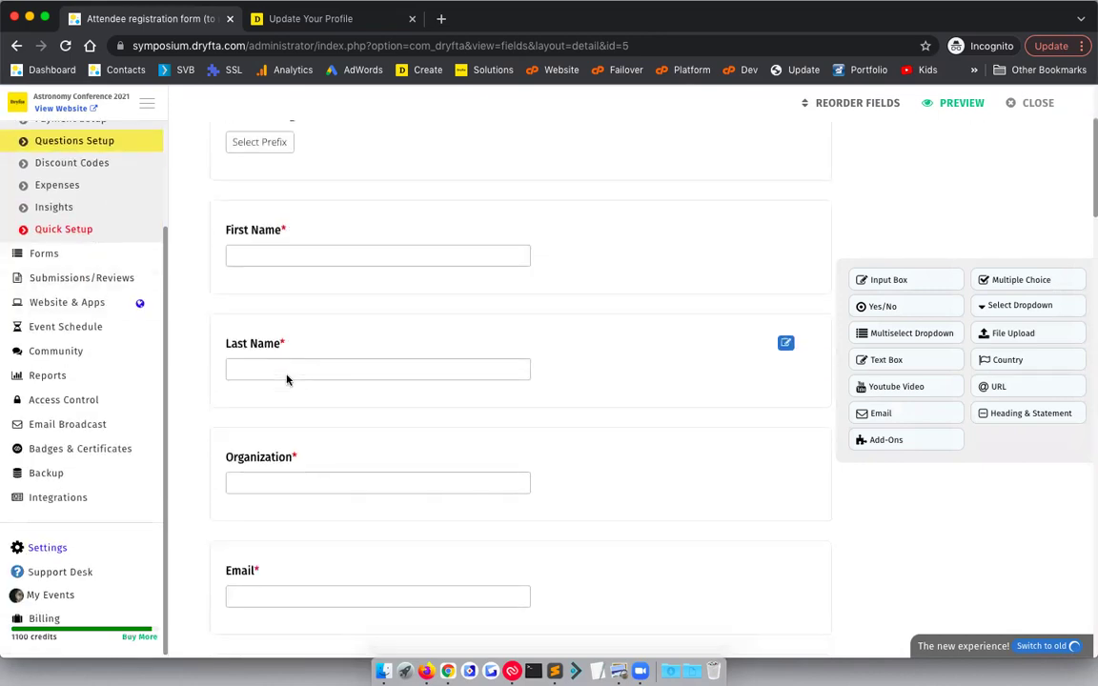
pyautogui.scroll(-5, 537, 375)
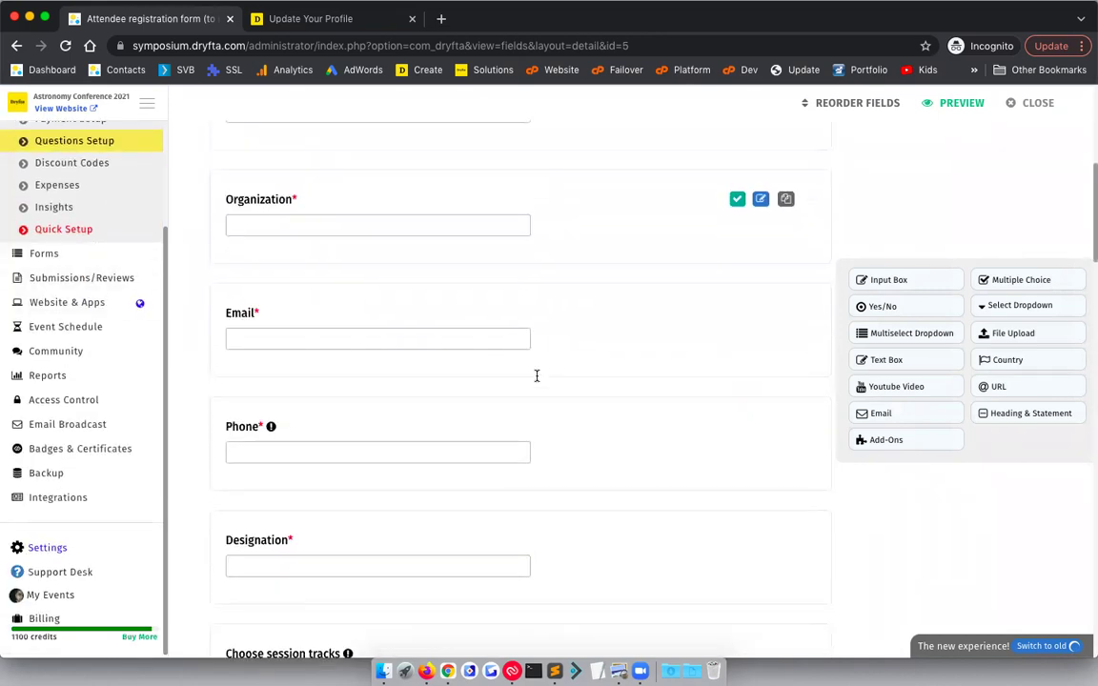
pyautogui.scroll(10, 537, 375)
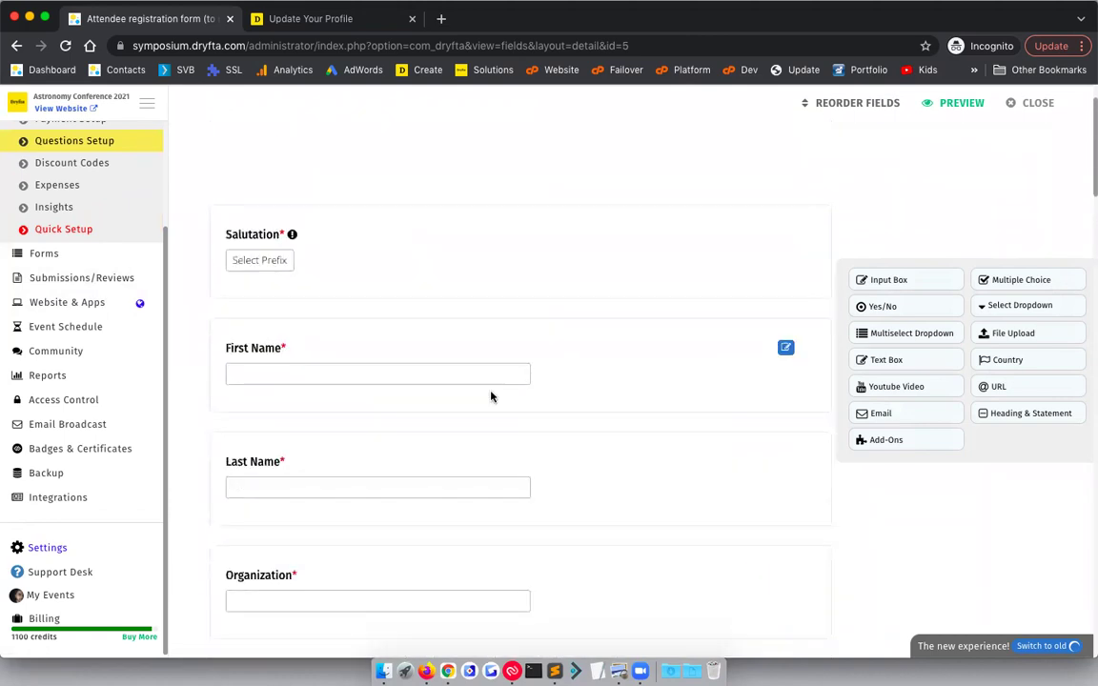
pyautogui.scroll(-6, 333, 400)
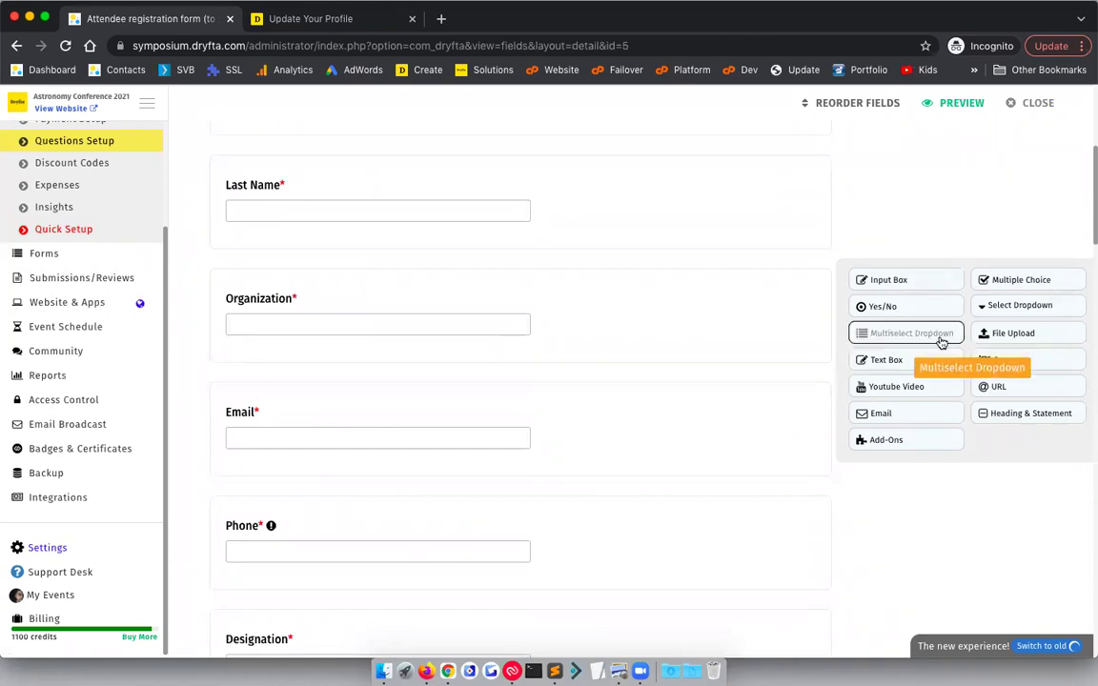
pyautogui.scroll(-9, 672, 368)
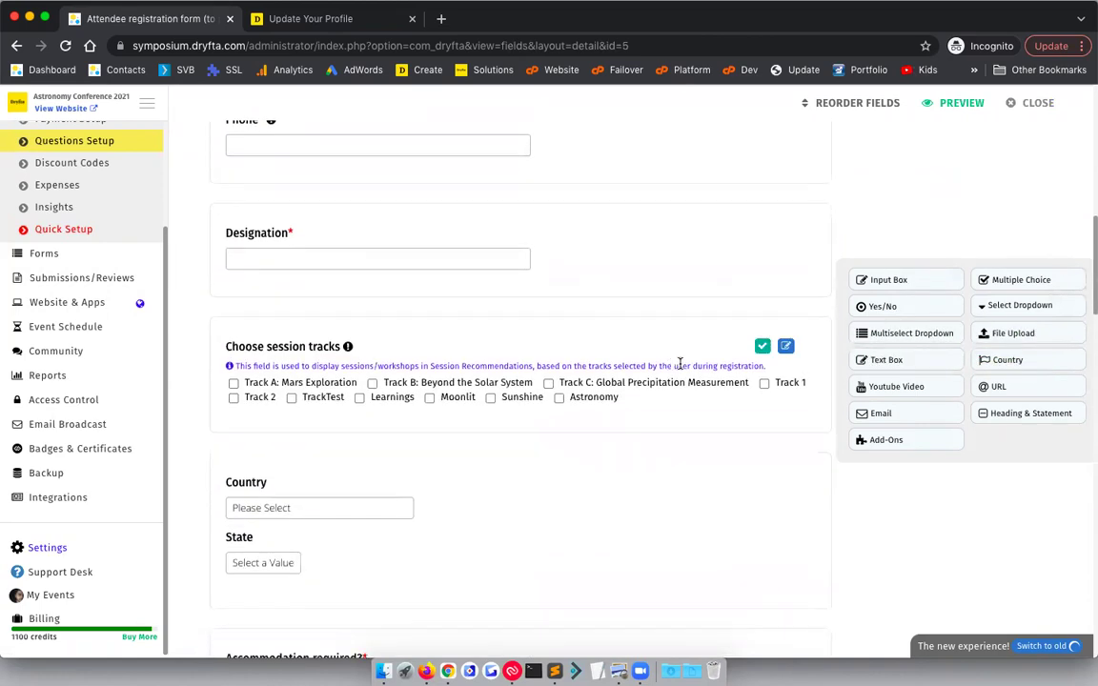
pyautogui.scroll(-4, 692, 467)
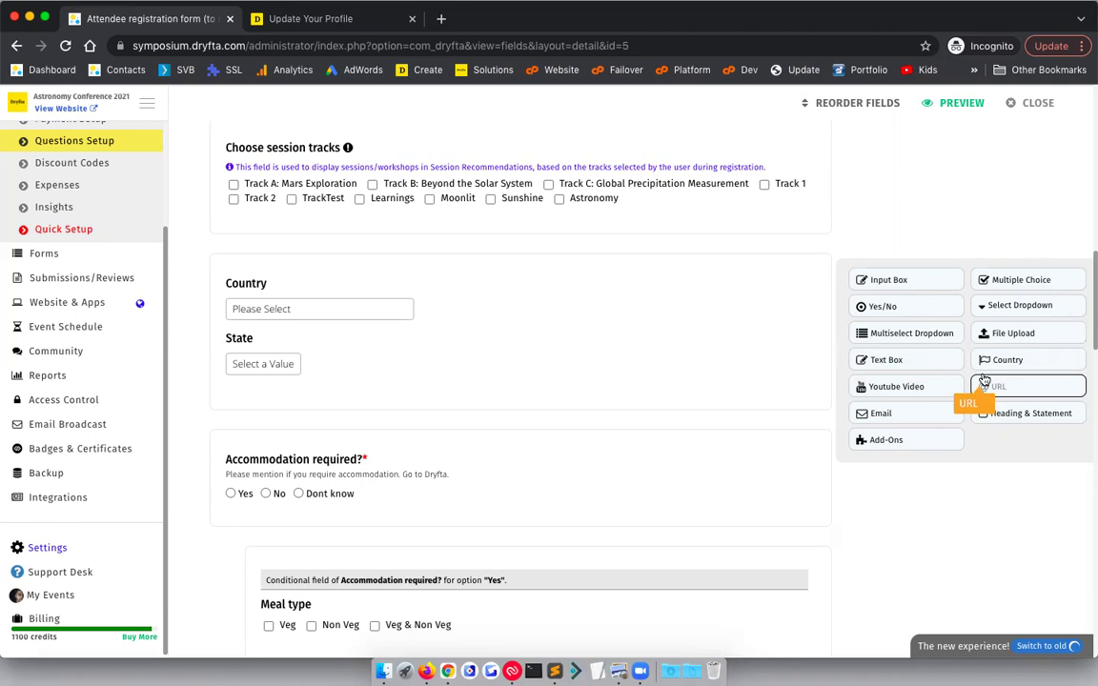
# Add a File Upload field to the attendee registration form and switch its mandatory setting on and back off.
pyautogui.click(1015, 335)
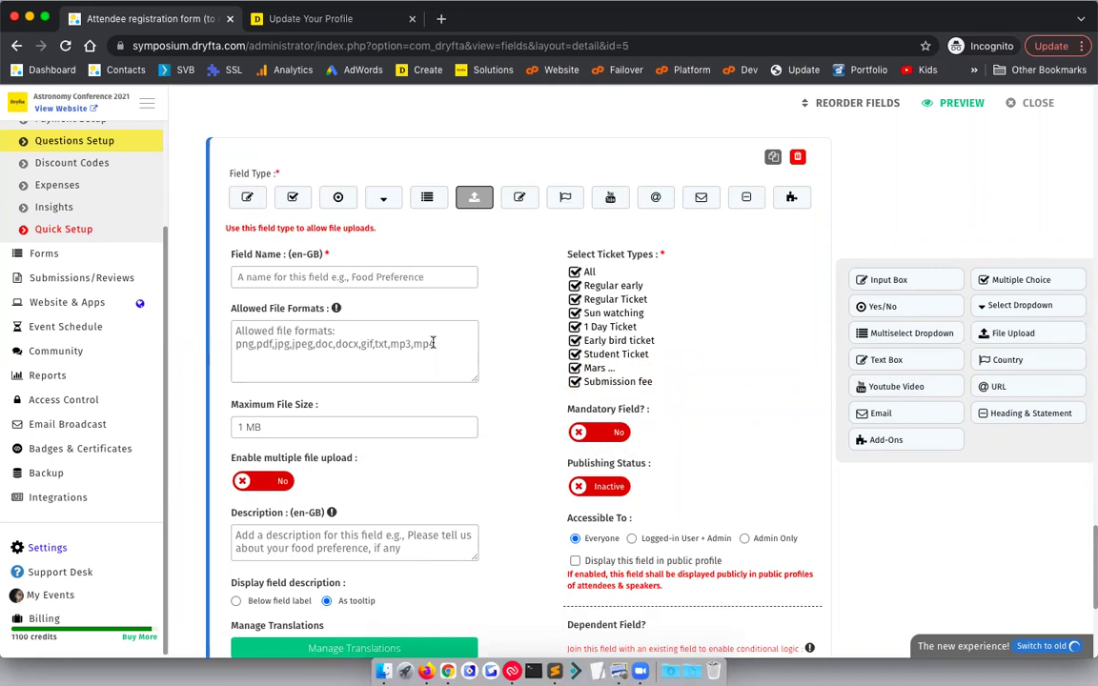
pyautogui.scroll(-3, 454, 381)
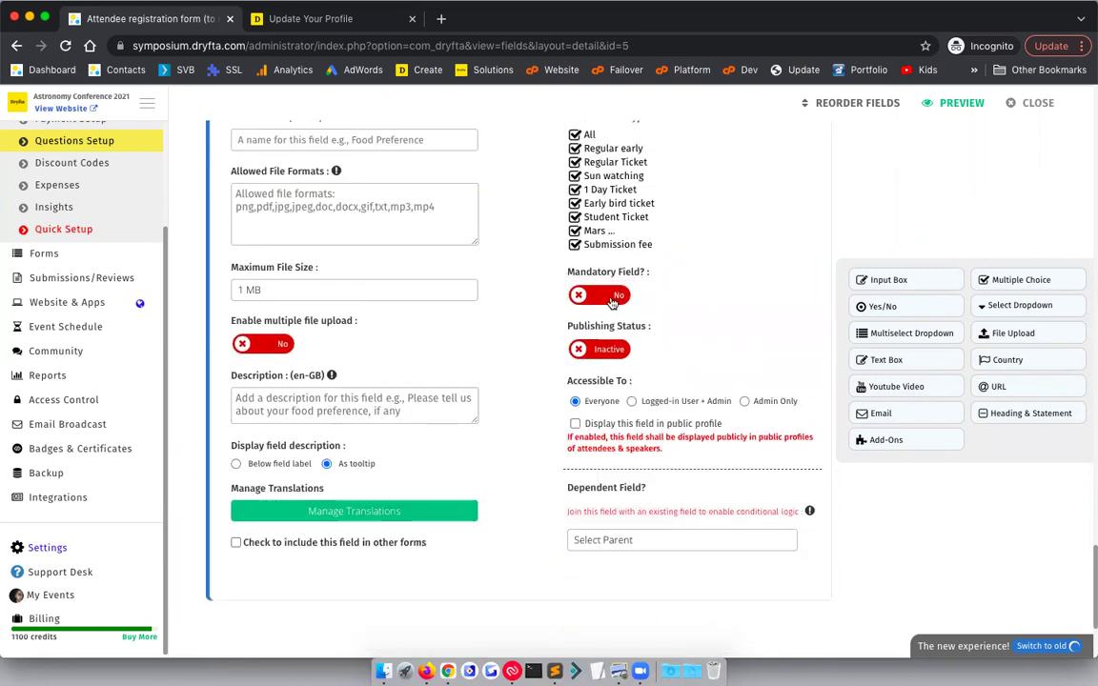
pyautogui.click(610, 302)
pyautogui.click(594, 302)
# Add a Multiple Choice field to the registration form and give it four blank option rows.
pyautogui.click(1027, 280)
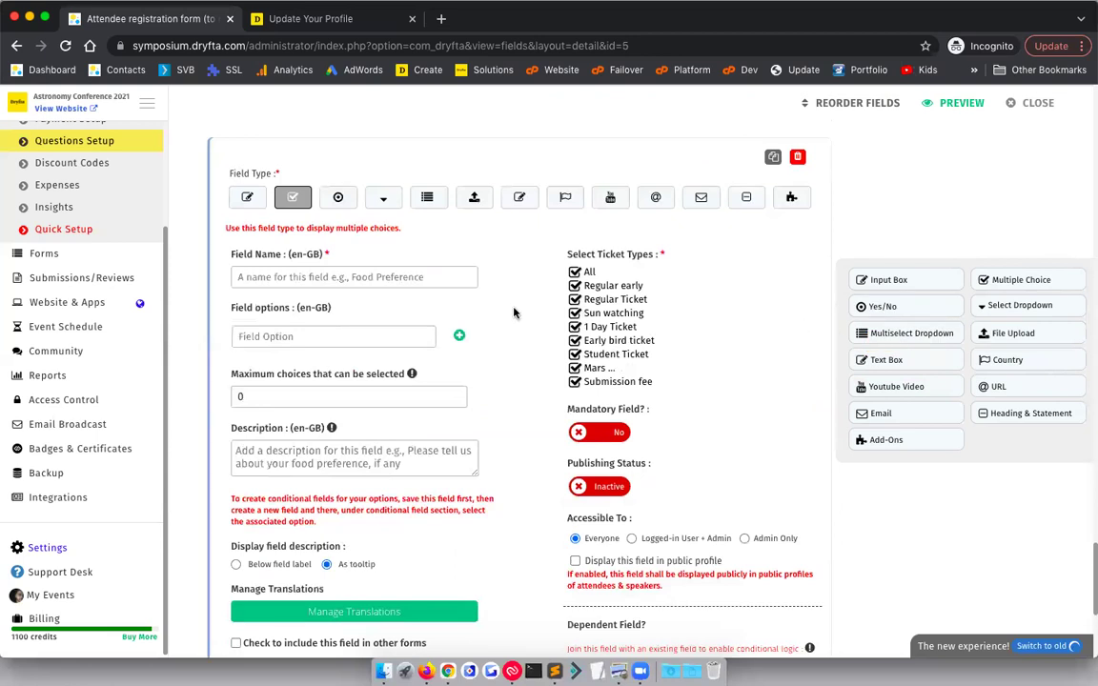
pyautogui.click(458, 335)
pyautogui.click(459, 335)
pyautogui.click(459, 336)
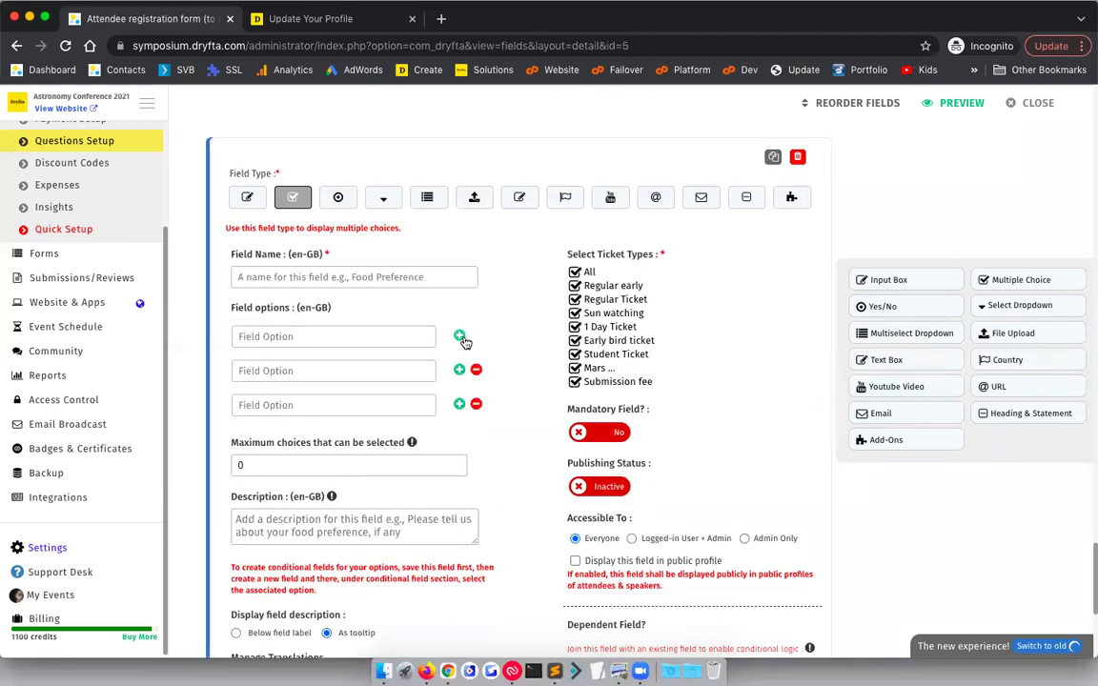
pyautogui.click(533, 347)
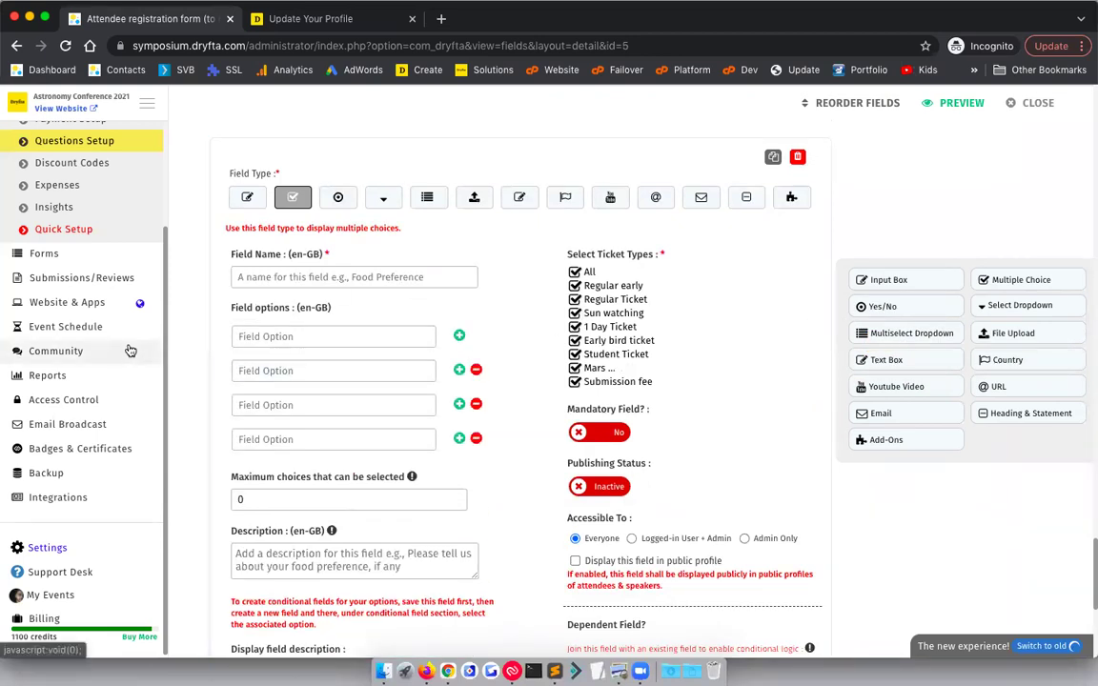
# Review the list of discount codes and open the event's public website.
pyautogui.scroll(1, 81, 205)
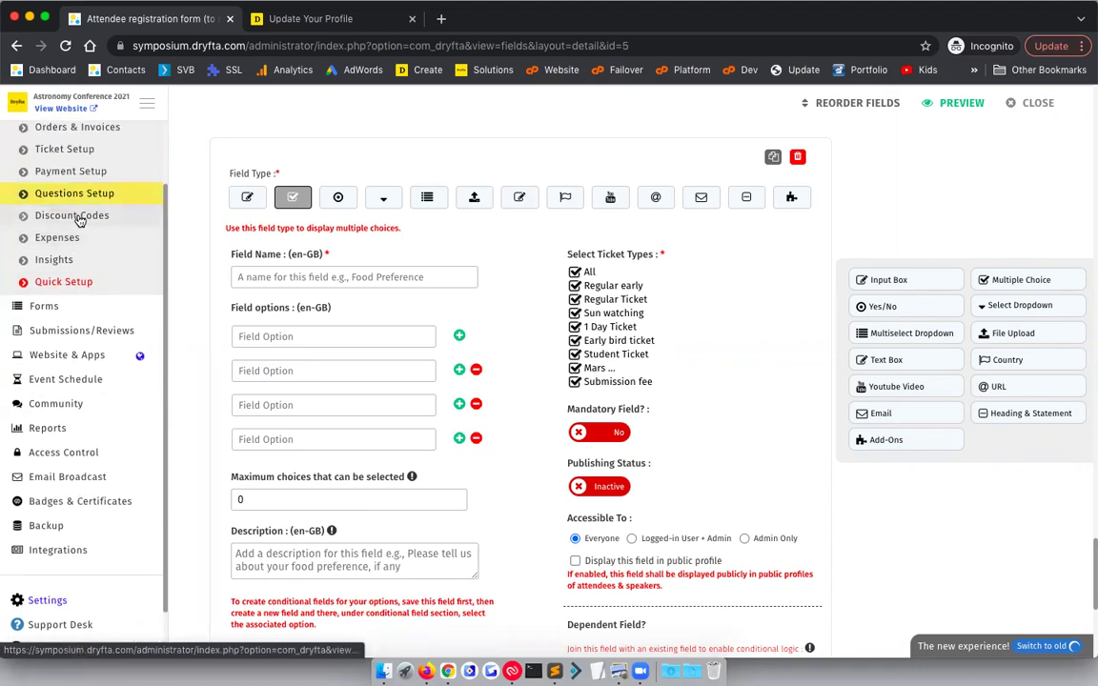
pyautogui.click(79, 218)
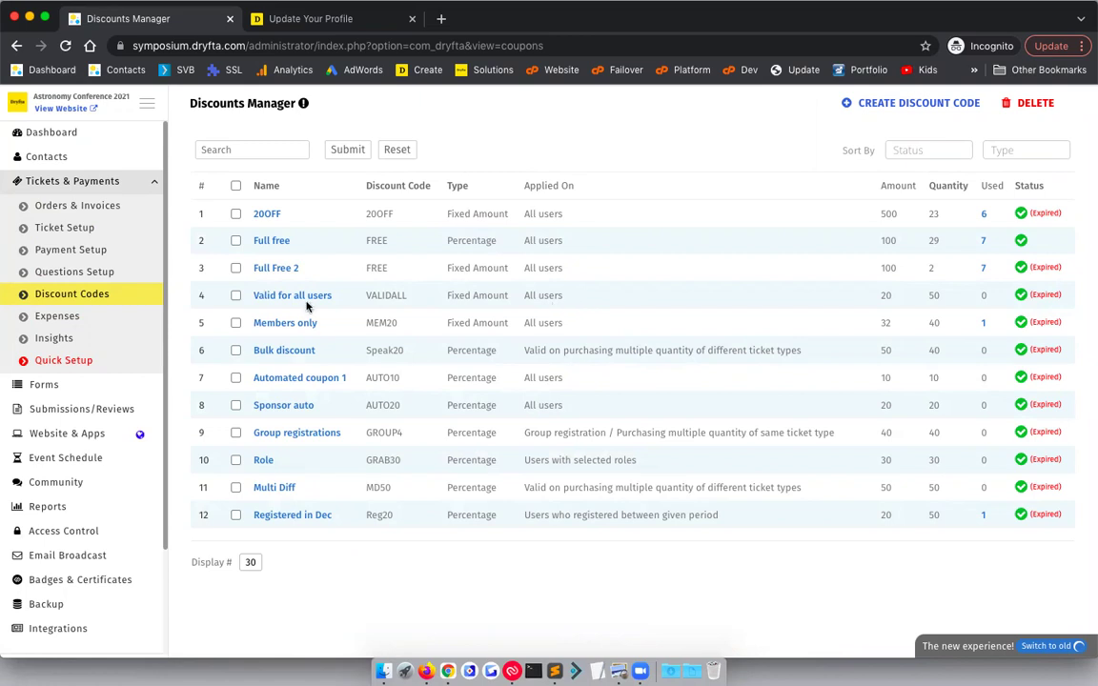
pyautogui.click(71, 112)
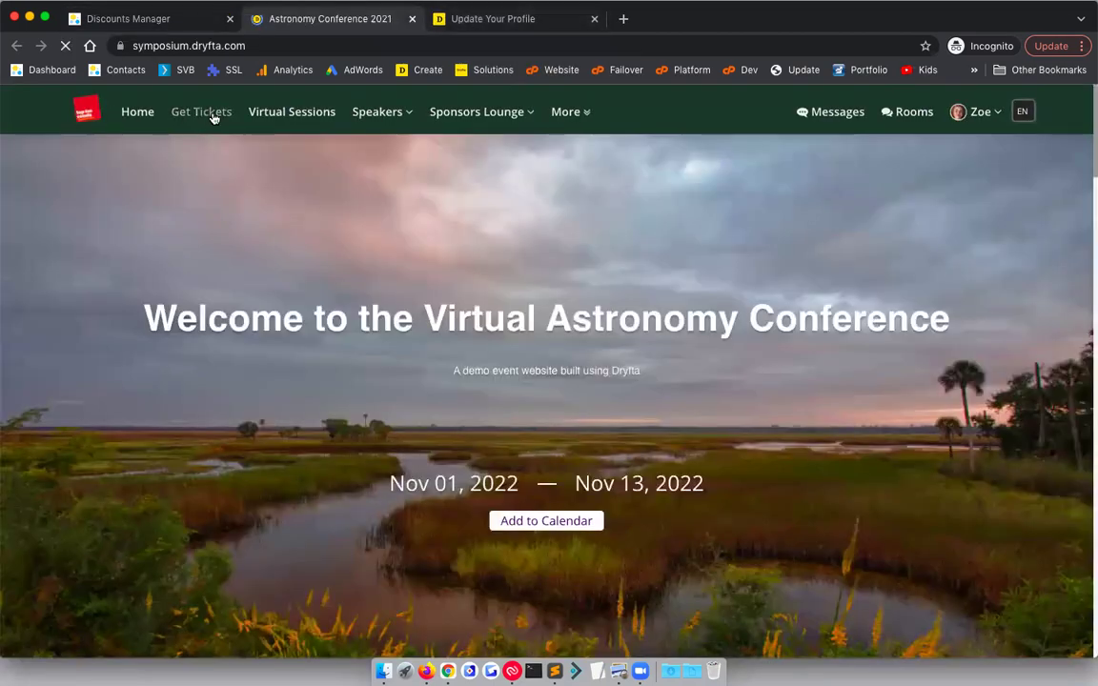
# Open the event website's ticket page and select a quantity of 01 for the Regular Ticket.
pyautogui.click(213, 115)
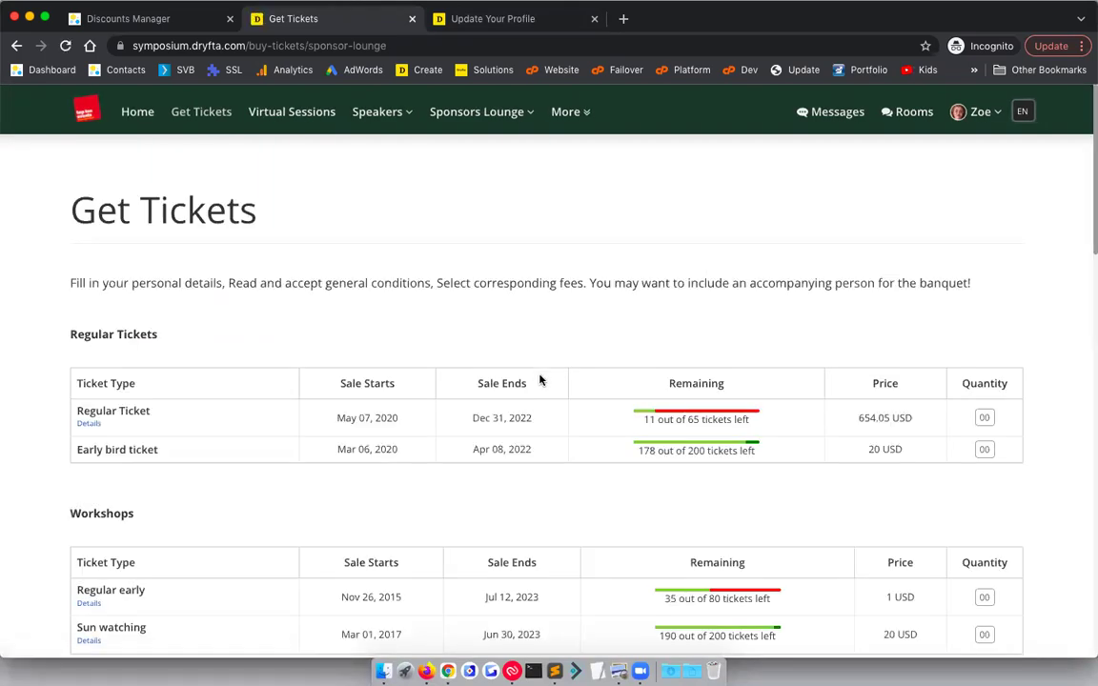
pyautogui.scroll(-3, 571, 372)
pyautogui.click(984, 248)
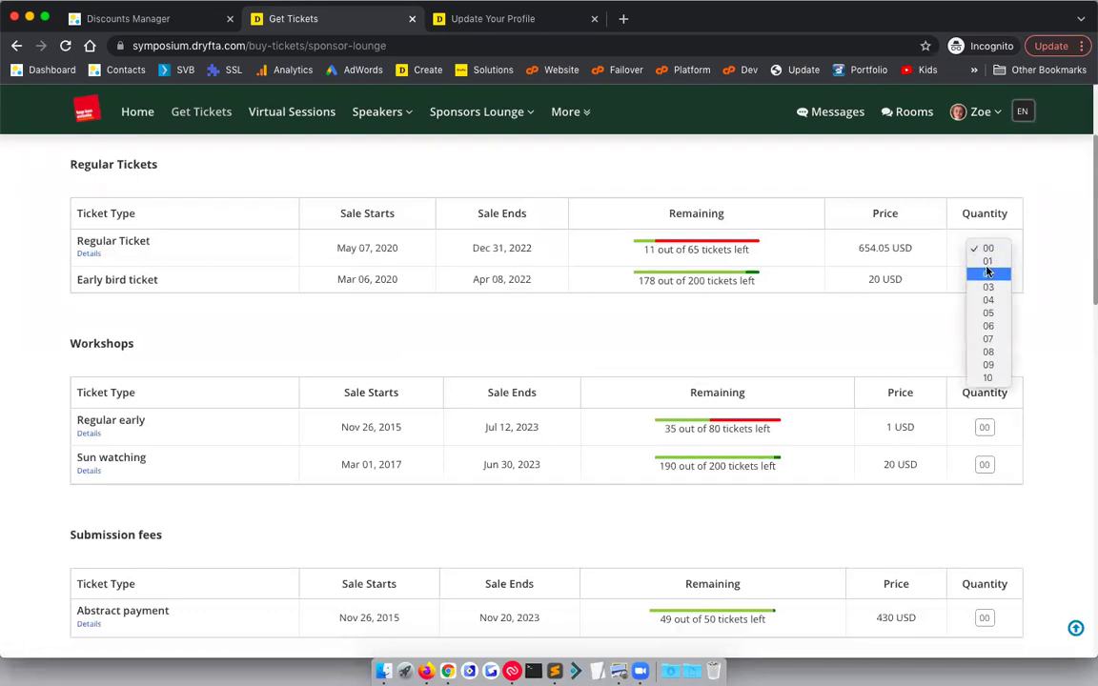
pyautogui.click(990, 266)
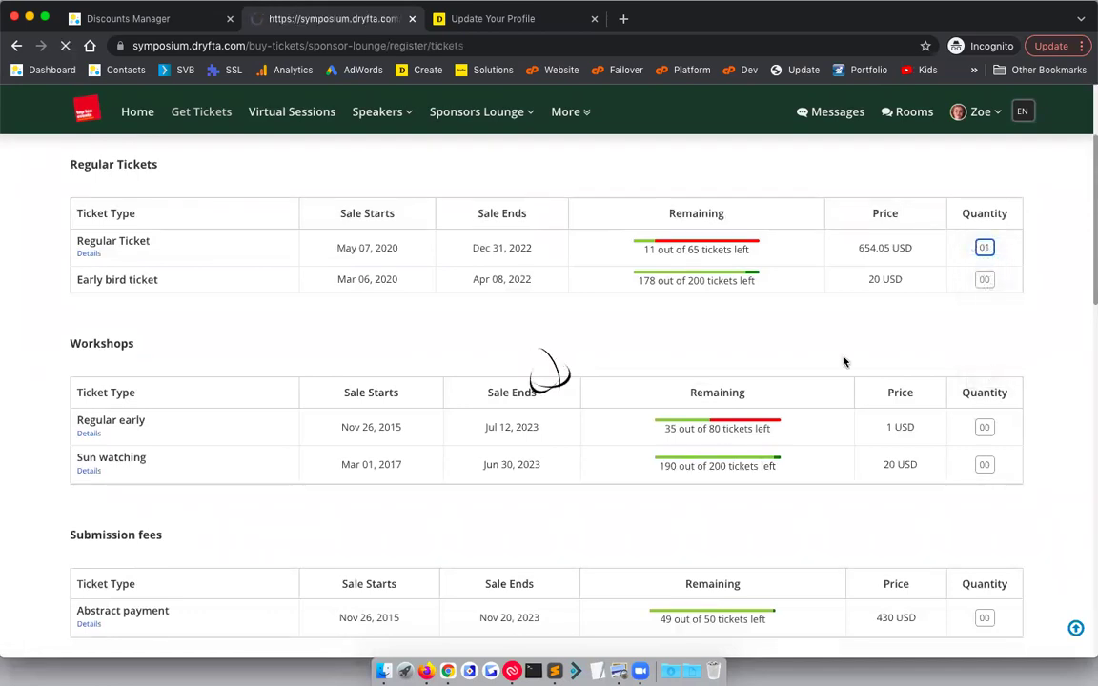
# Examine the attendee questions, other ticket types, discount code entry, billing information and payment methods on the ticket registration page.
pyautogui.scroll(-5, 348, 368)
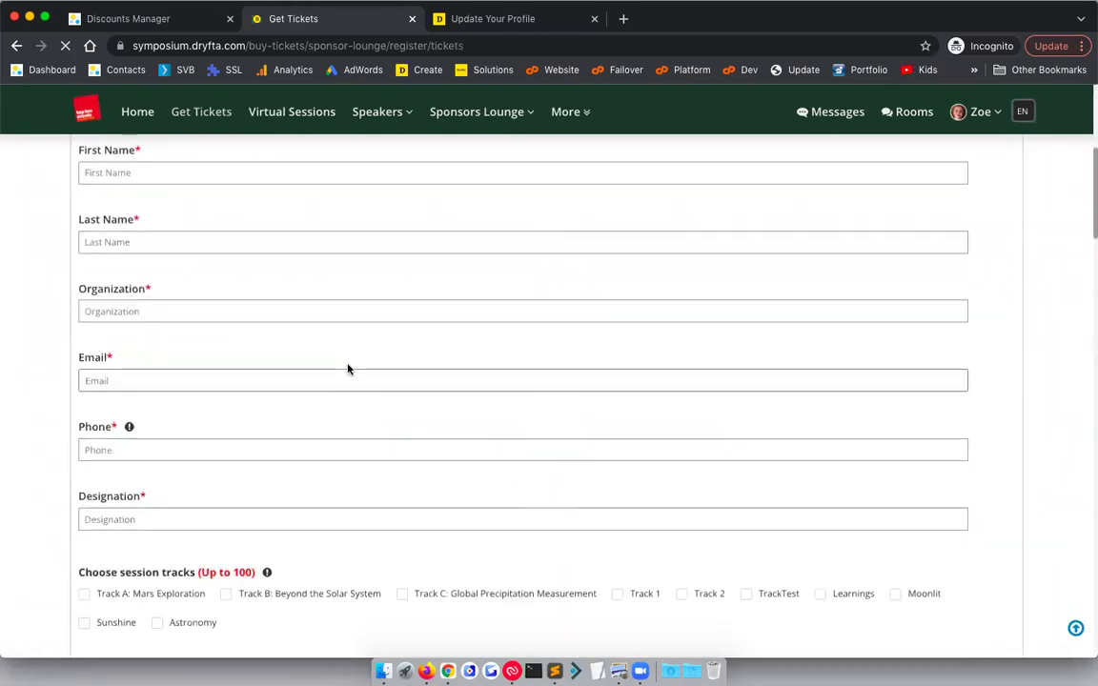
pyautogui.scroll(2, 348, 369)
pyautogui.scroll(-15, 348, 369)
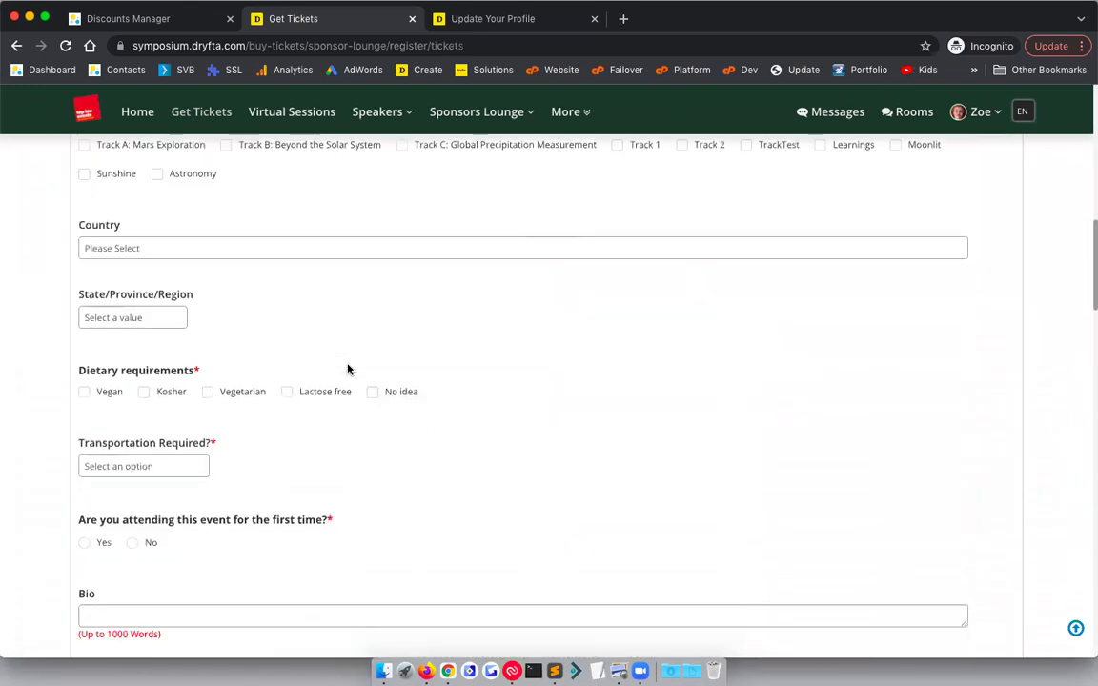
pyautogui.scroll(-5, 348, 369)
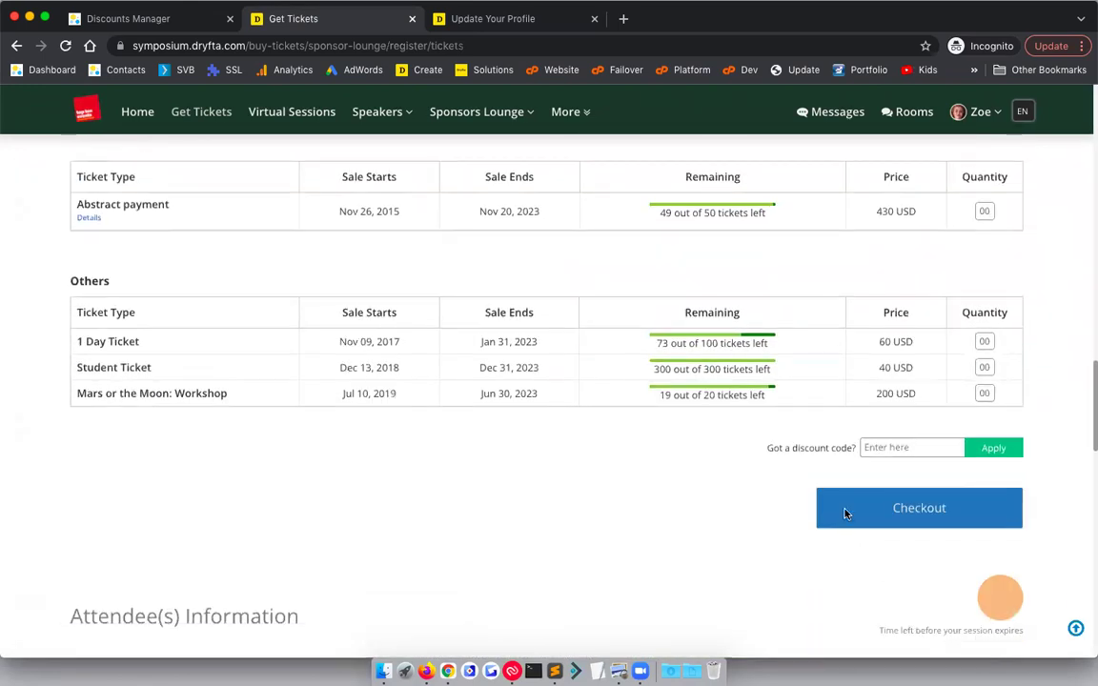
pyautogui.scroll(-10, 722, 512)
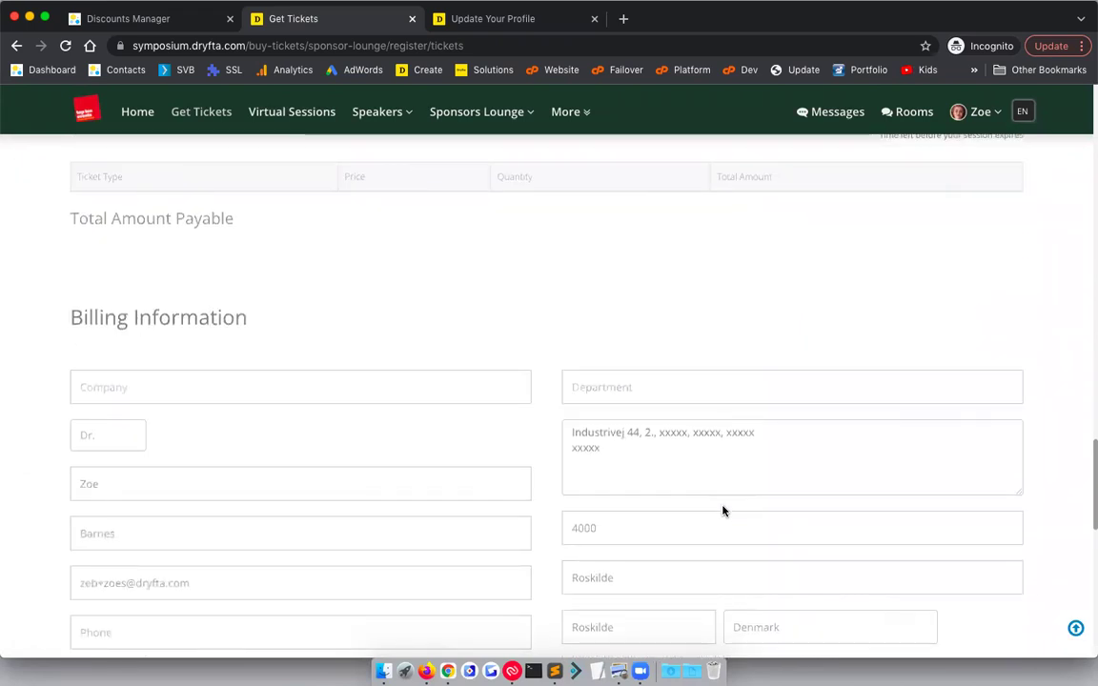
pyautogui.scroll(-8, 295, 374)
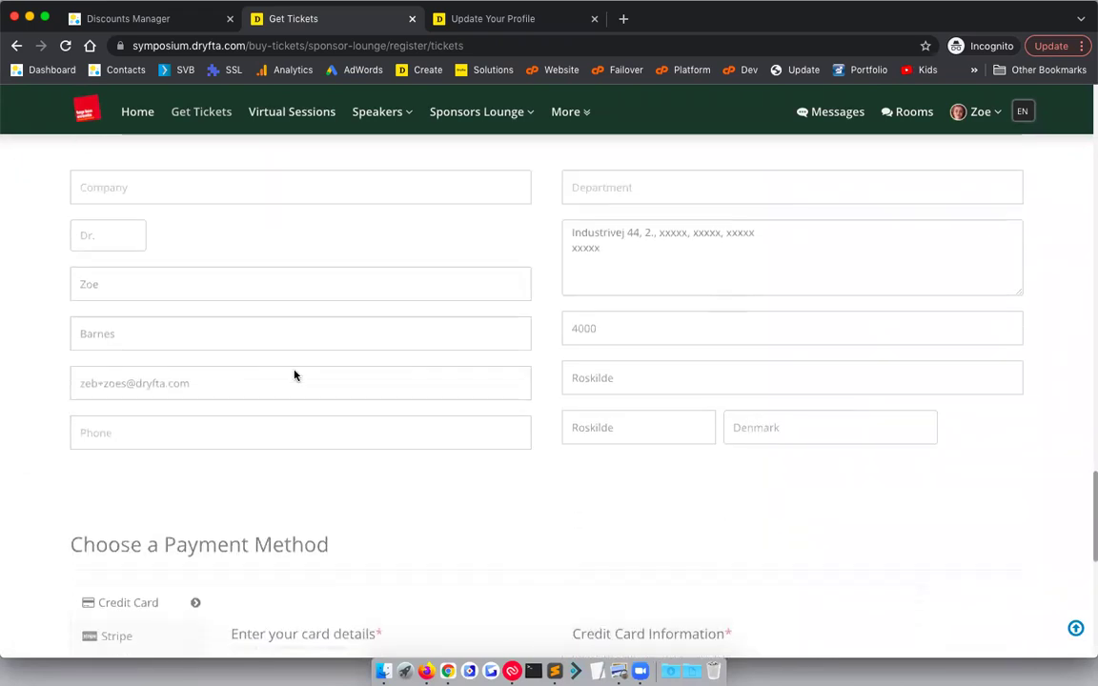
pyautogui.scroll(-2, 104, 444)
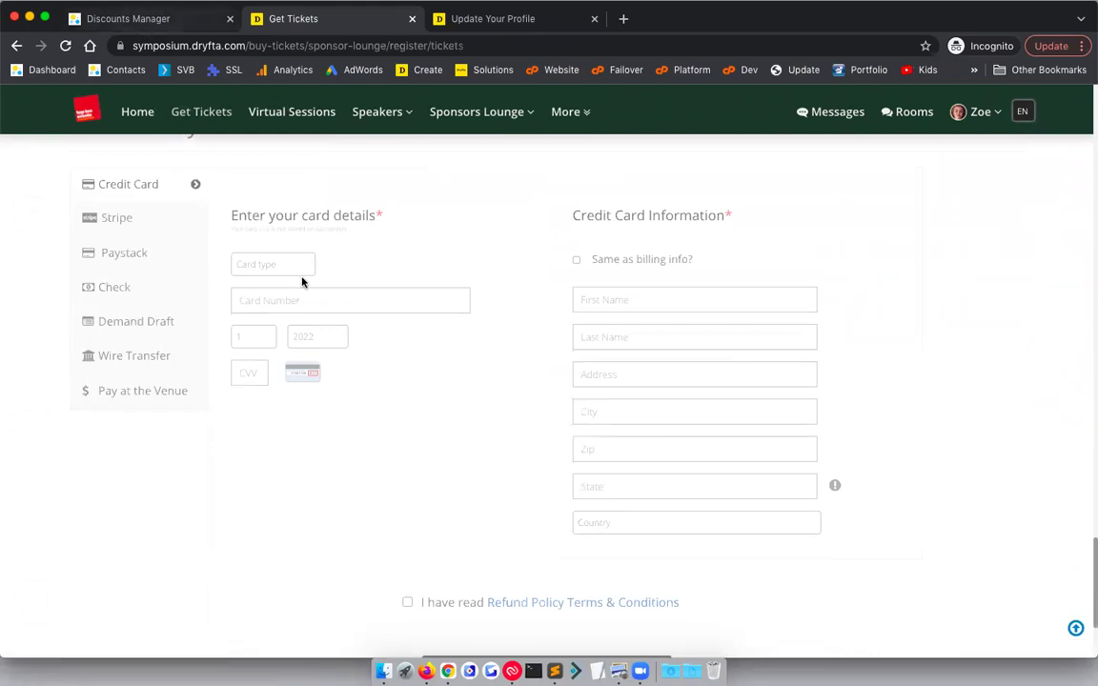
pyautogui.scroll(15, 300, 277)
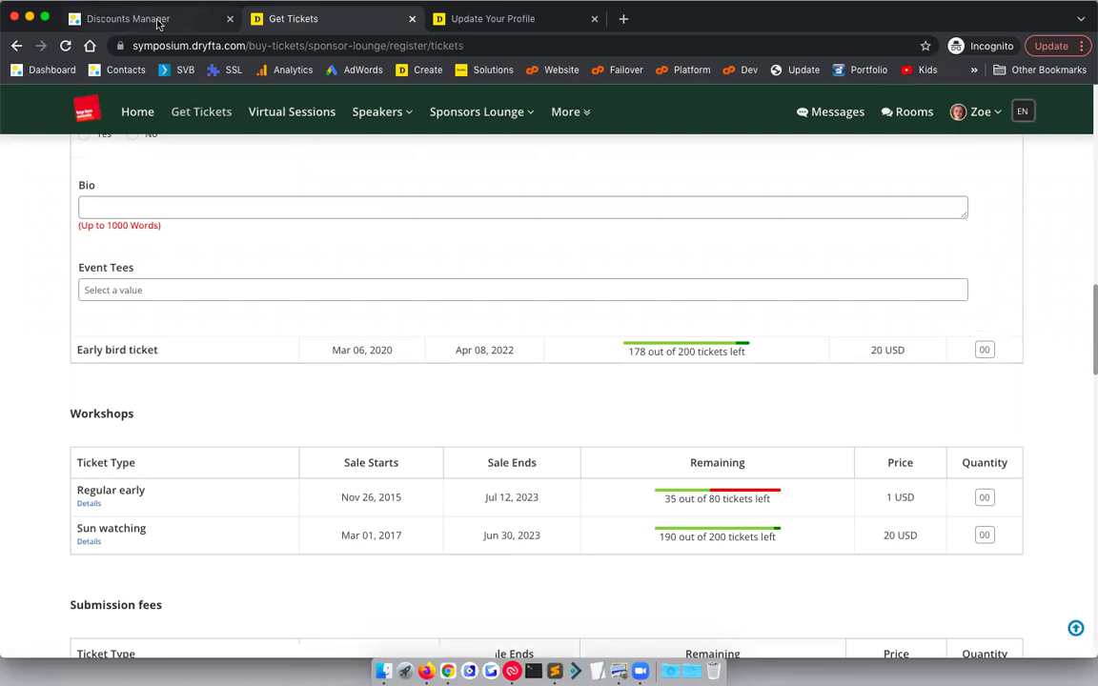
# Return to the event's administration page and open the submission settings under Submissions/Reviews.
pyautogui.click(158, 21)
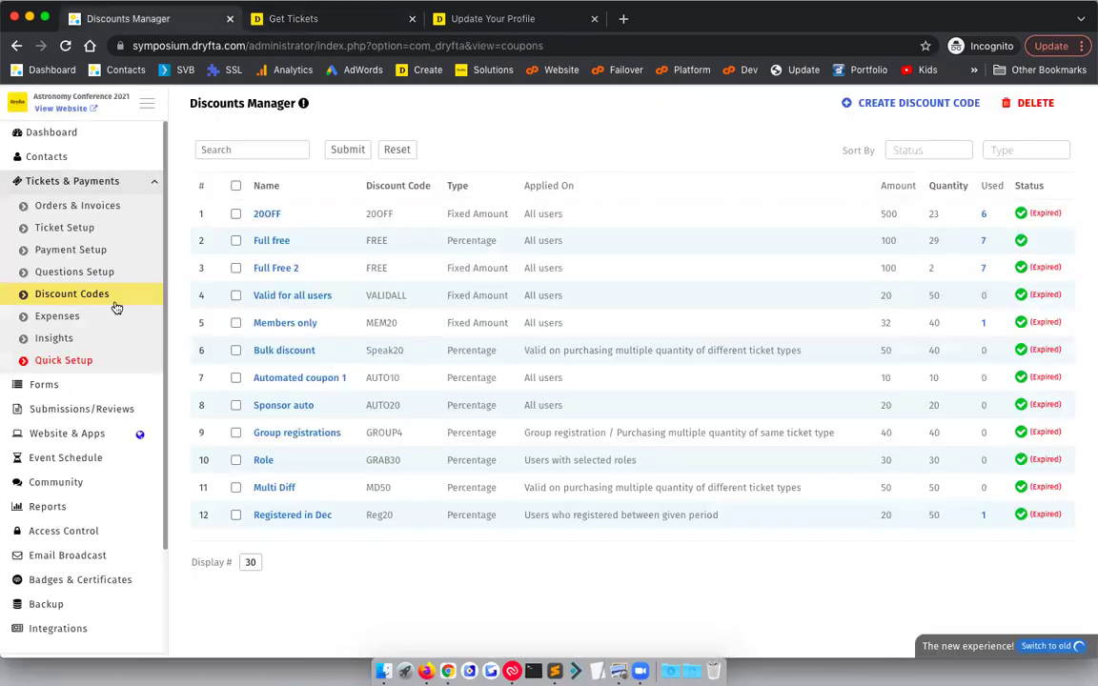
pyautogui.click(97, 409)
pyautogui.scroll(-2, 99, 414)
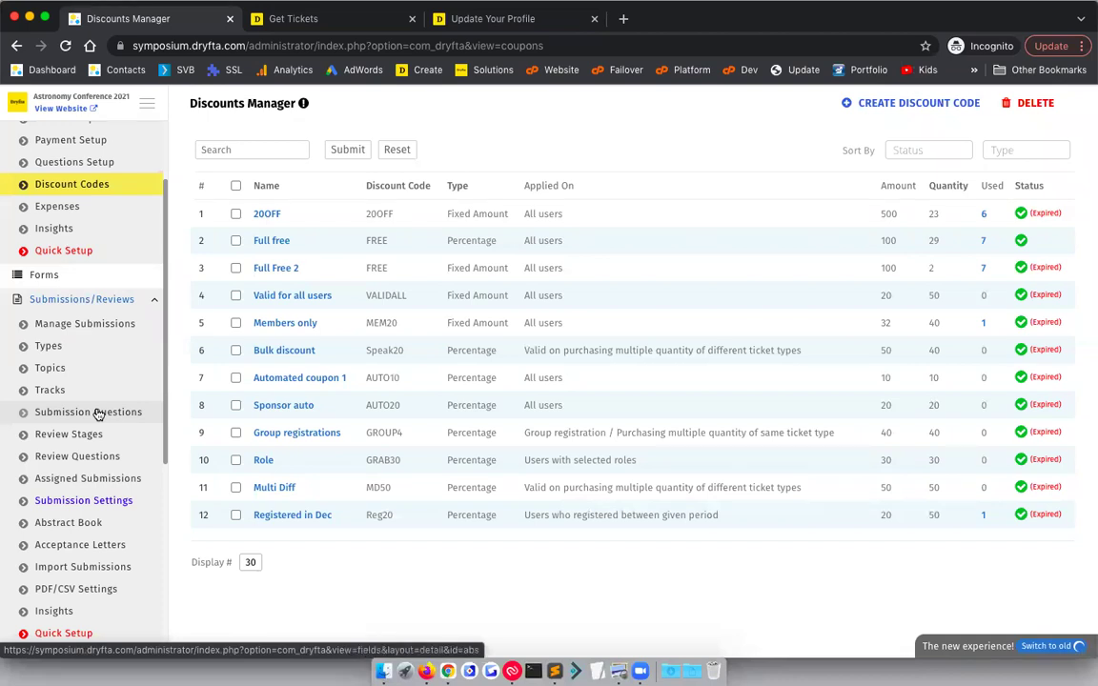
pyautogui.click(89, 501)
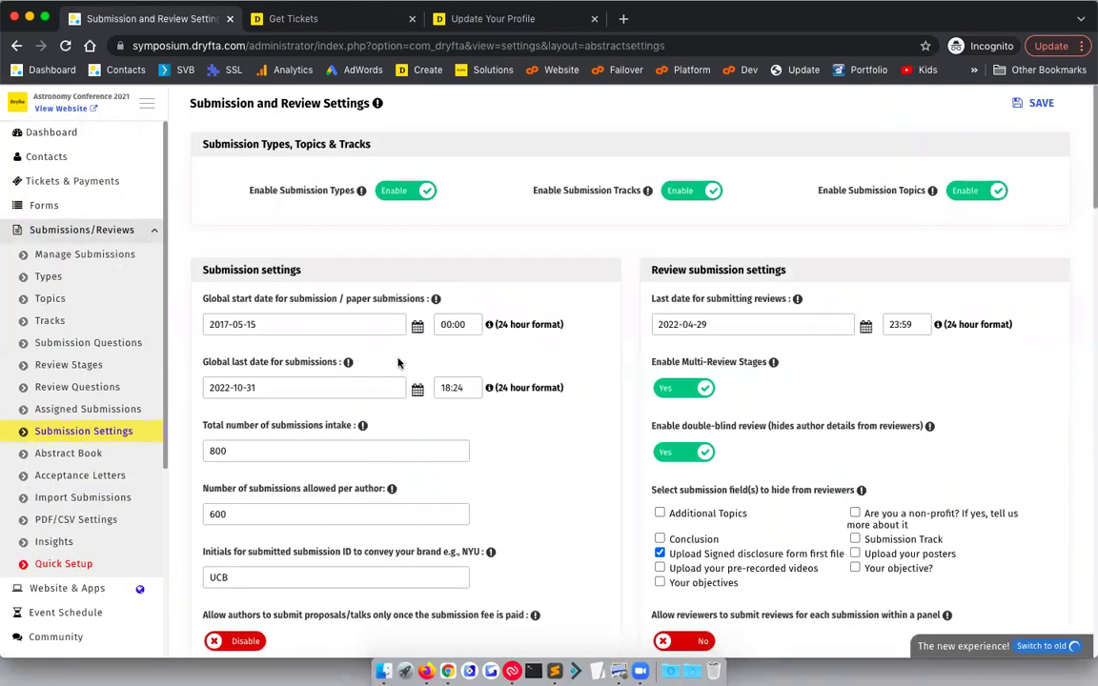
# Review the submission deadlines, intake limits, co-author, re-submission and archive/gallery options in the submission and review settings.
pyautogui.click(370, 380)
pyautogui.scroll(-3, 338, 342)
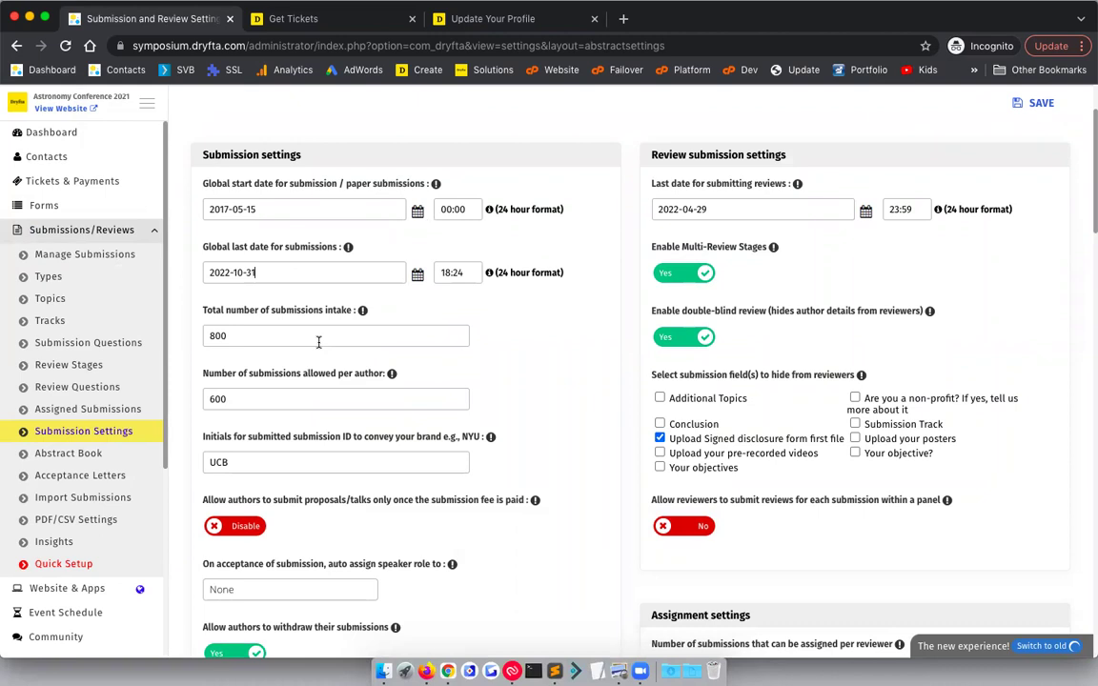
pyautogui.scroll(-1, 319, 342)
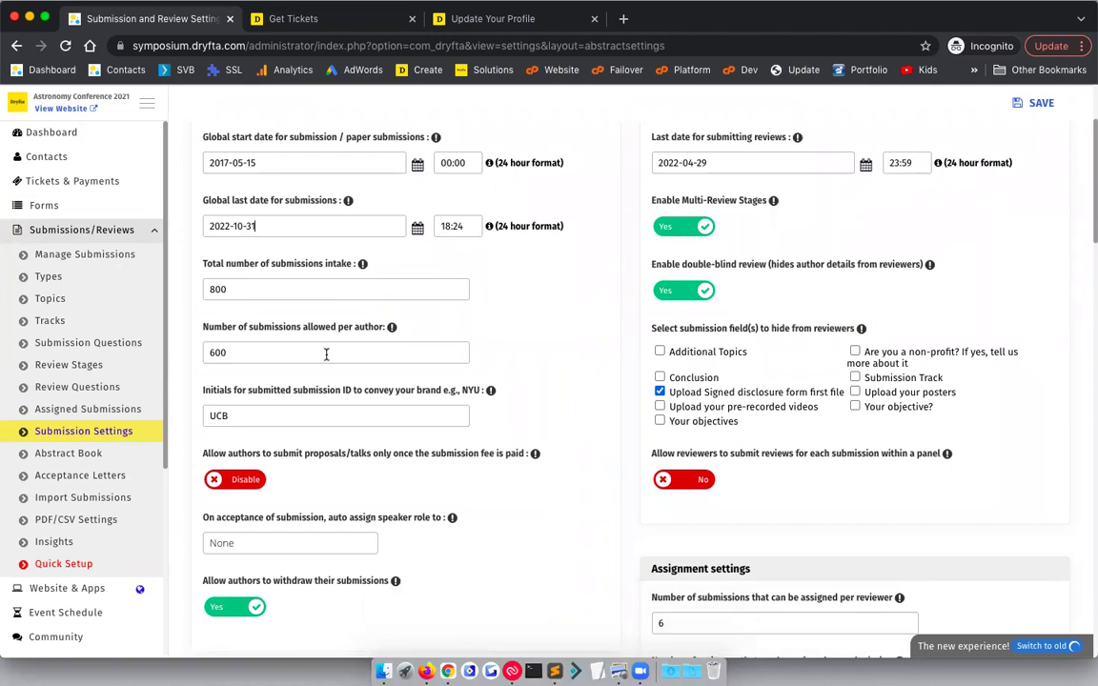
pyautogui.scroll(-5, 325, 353)
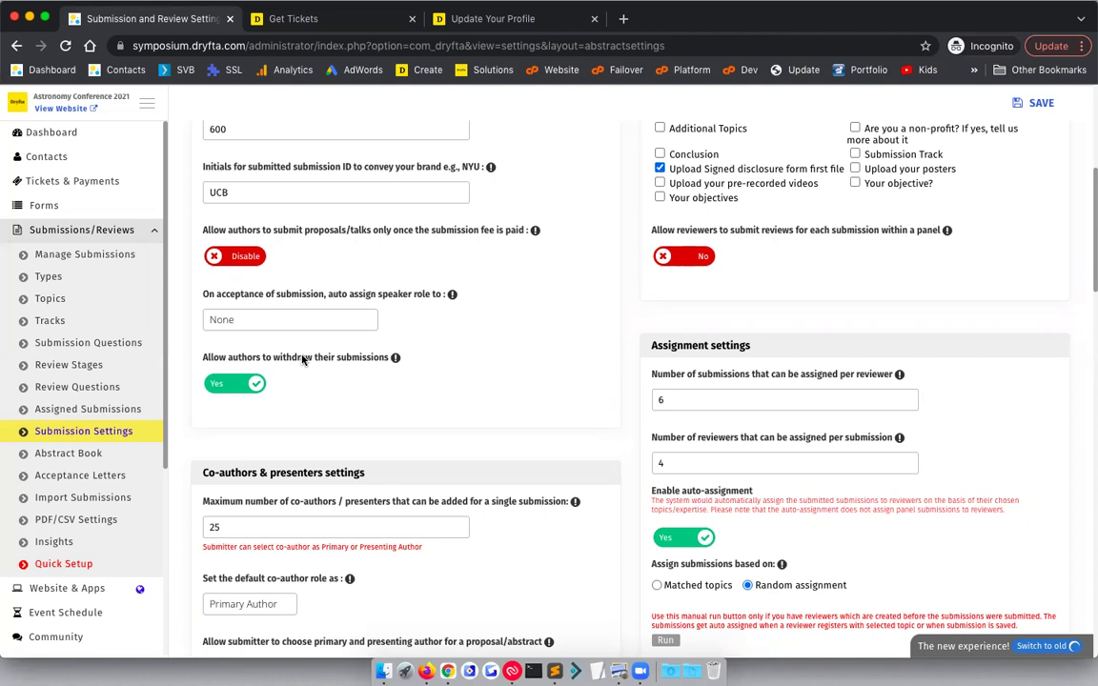
pyautogui.scroll(-4, 302, 358)
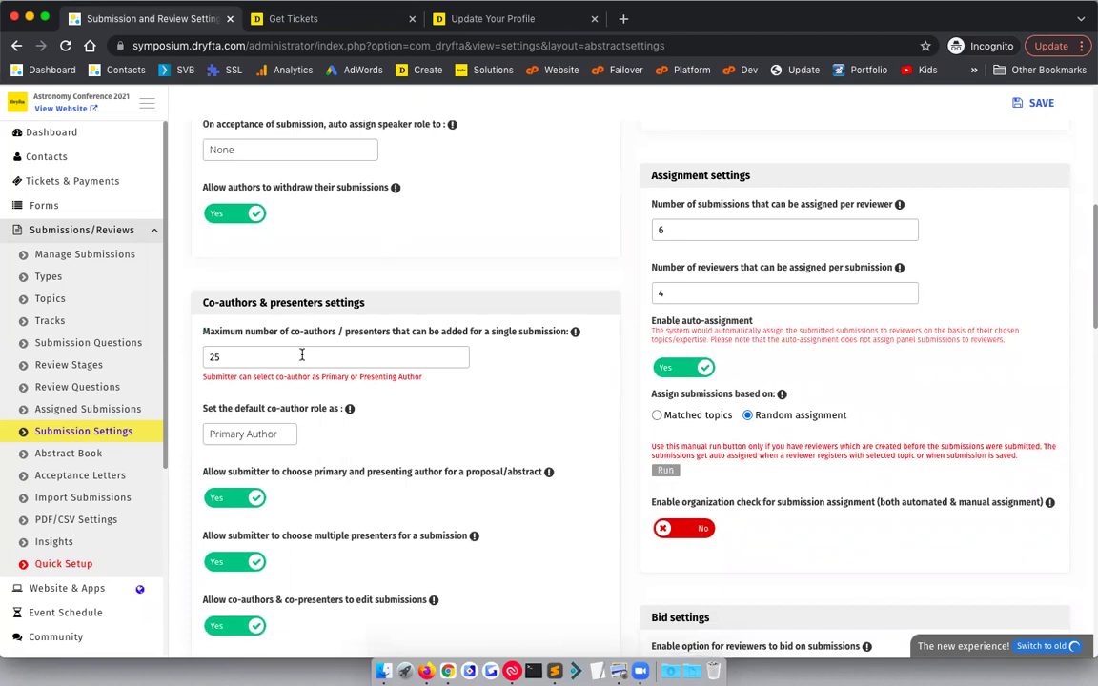
pyautogui.scroll(-3, 302, 355)
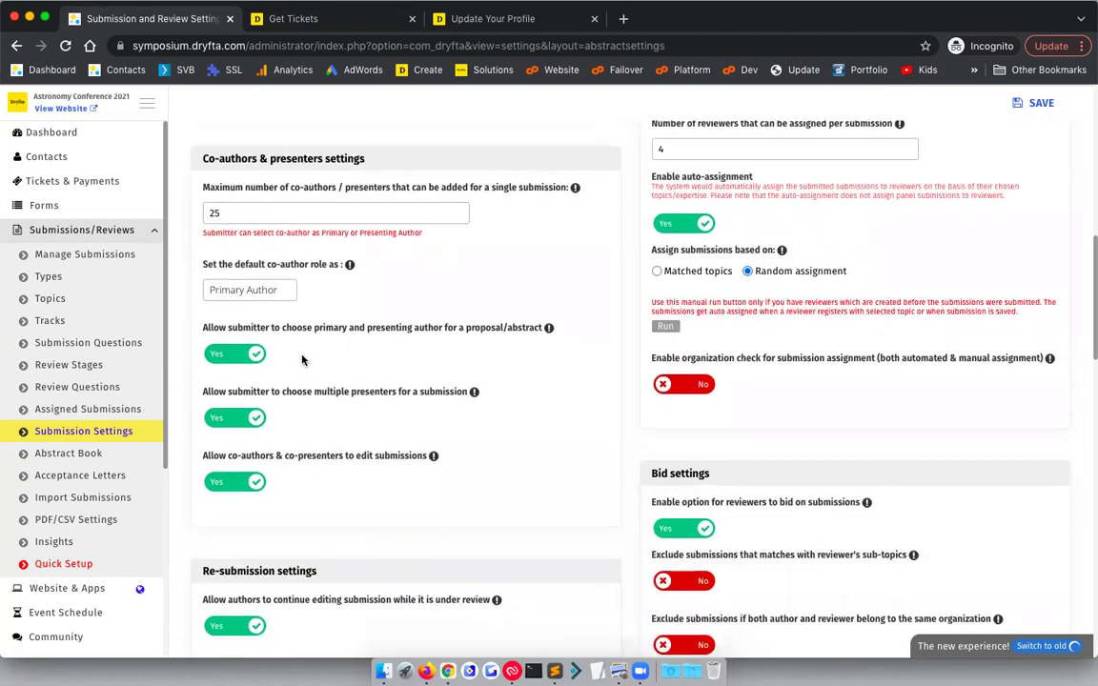
pyautogui.scroll(-5, 302, 359)
pyautogui.scroll(-9, 303, 360)
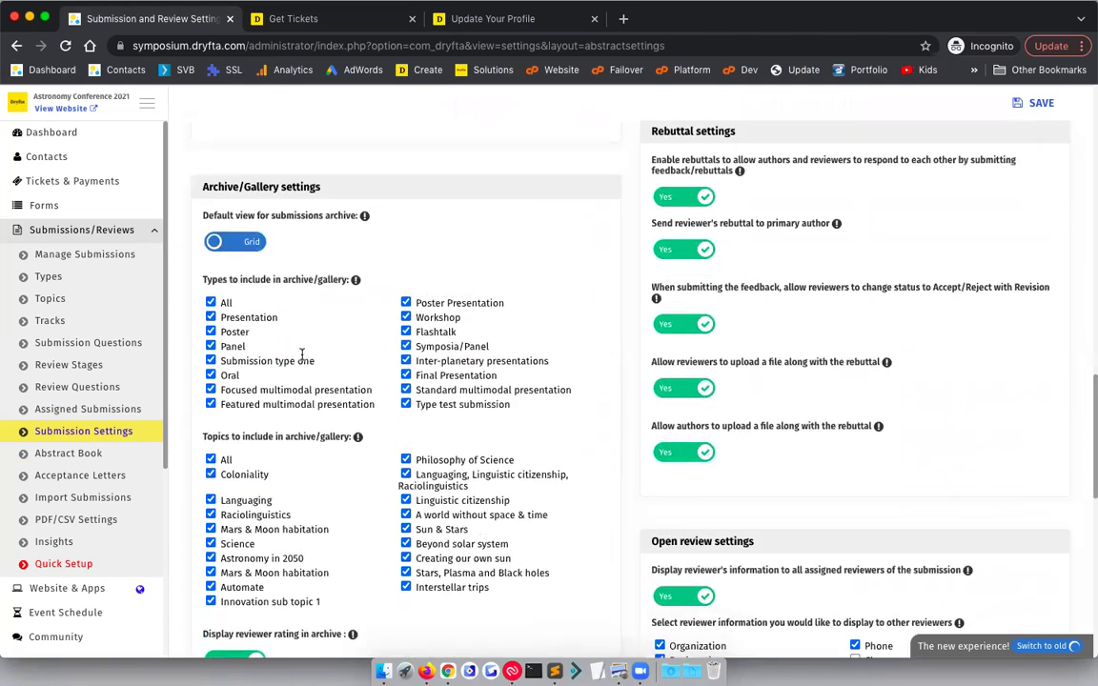
pyautogui.scroll(20, 302, 360)
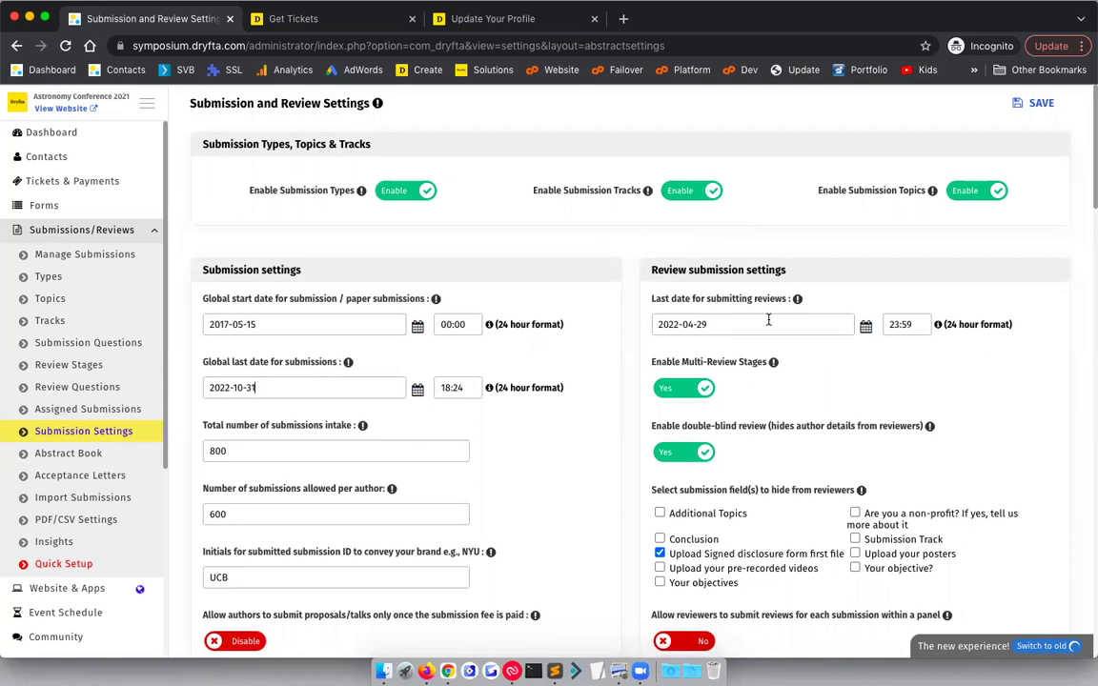
# Switch the option allowing reviewers to submit reviews for each submission within a panel on and back off.
pyautogui.scroll(-2, 807, 386)
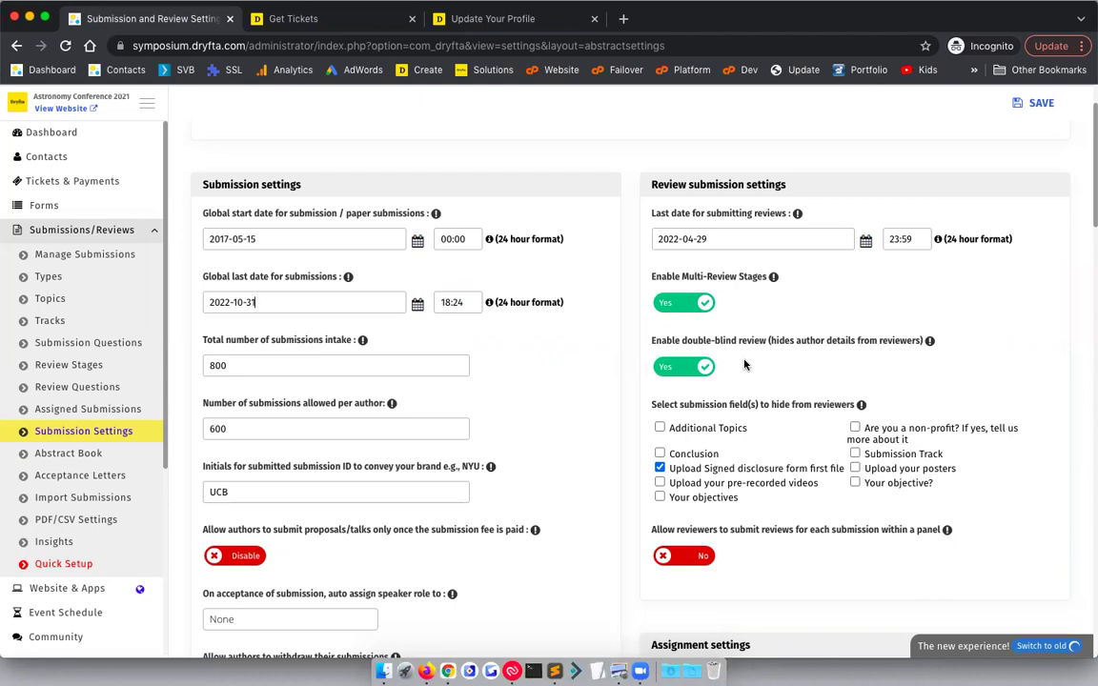
pyautogui.scroll(-5, 745, 365)
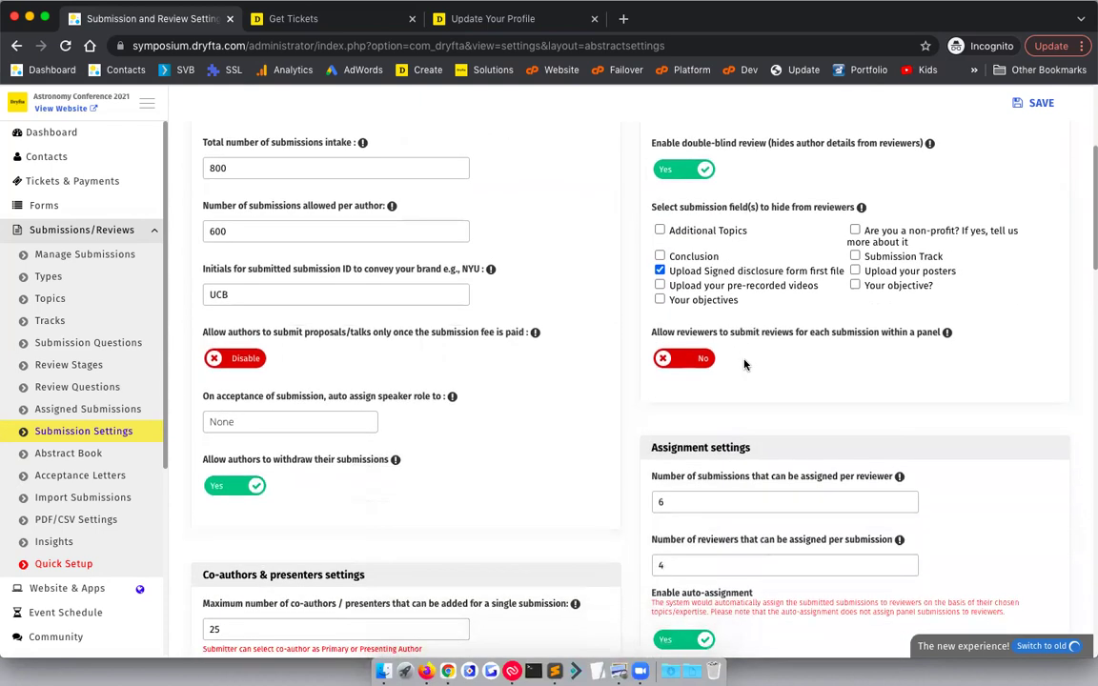
pyautogui.scroll(-1, 745, 365)
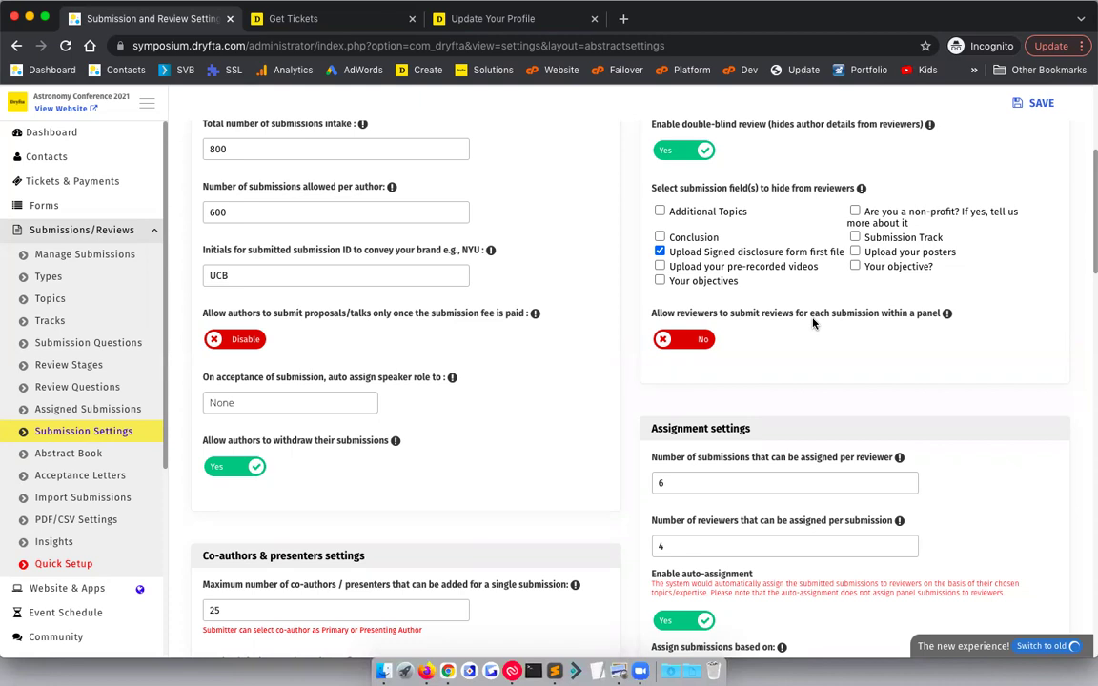
pyautogui.click(698, 343)
pyautogui.click(698, 343)
# Turn off the option for reviewers to bid on submissions and the rebuttals between authors and reviewers.
pyautogui.scroll(-2, 707, 366)
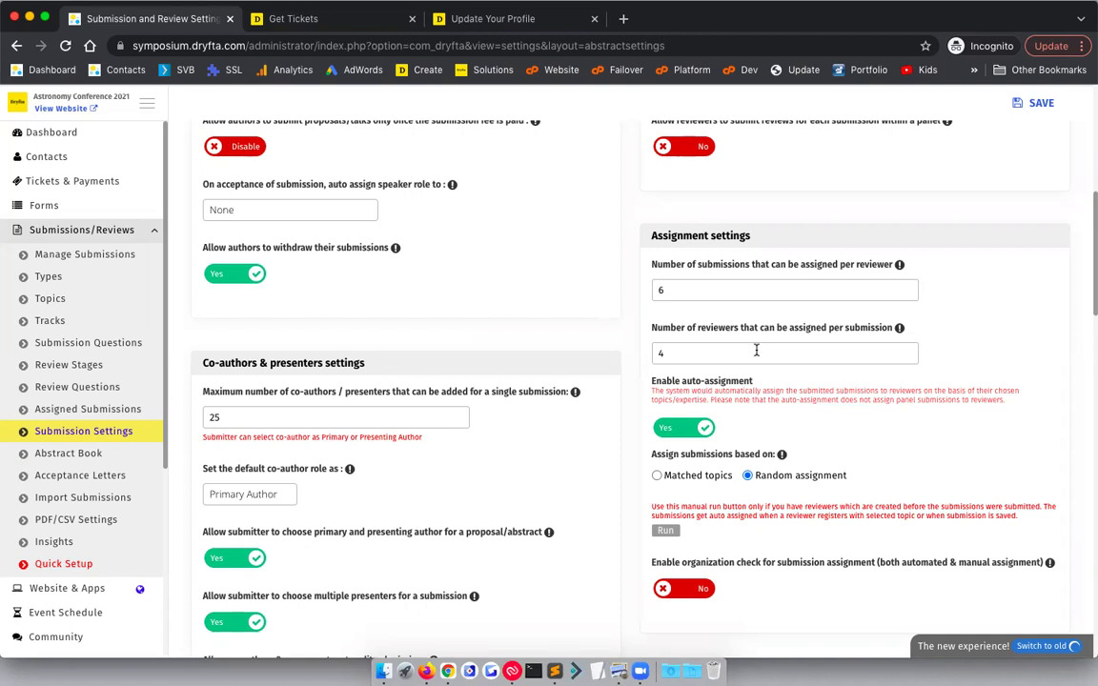
pyautogui.scroll(-2, 682, 362)
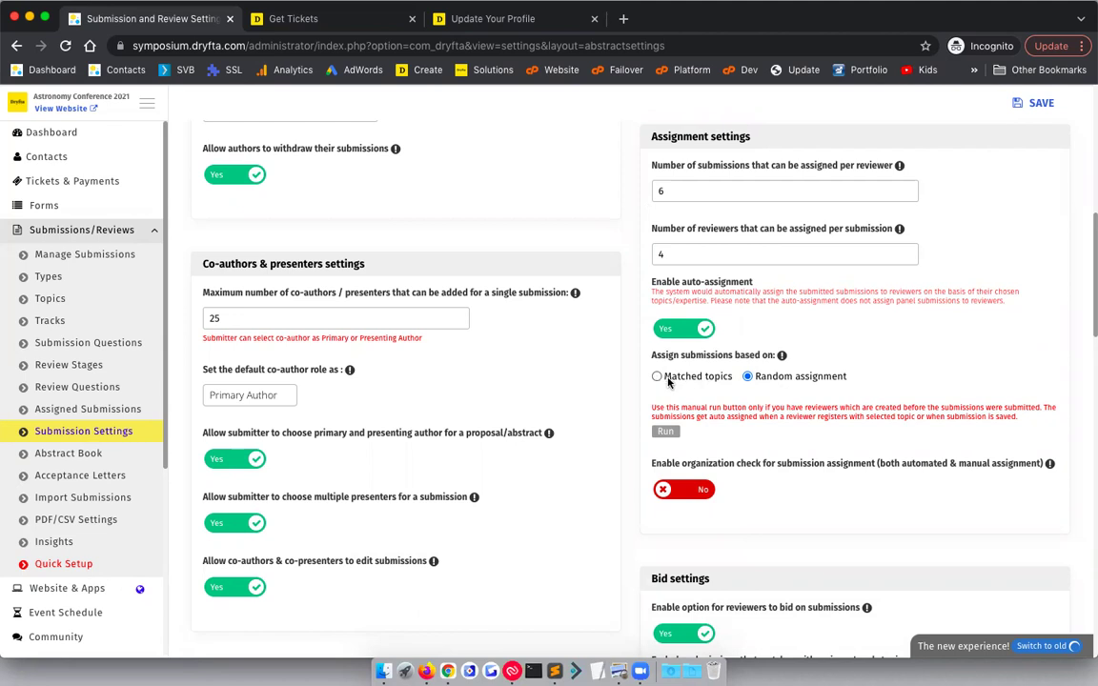
pyautogui.scroll(-3, 740, 421)
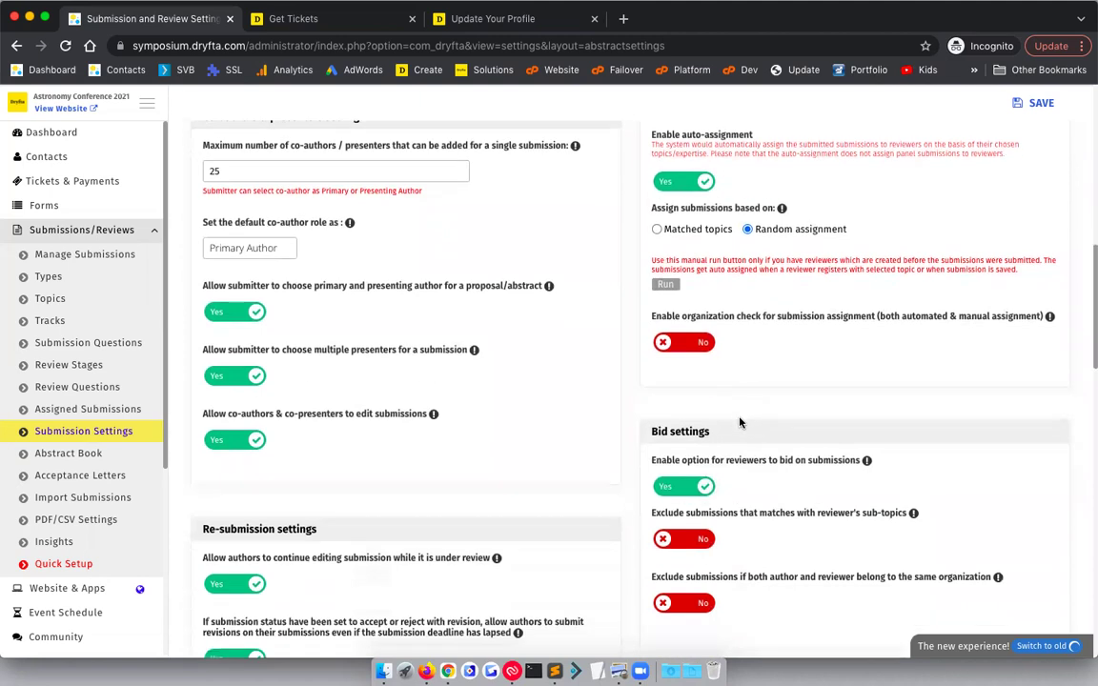
pyautogui.scroll(-4, 739, 421)
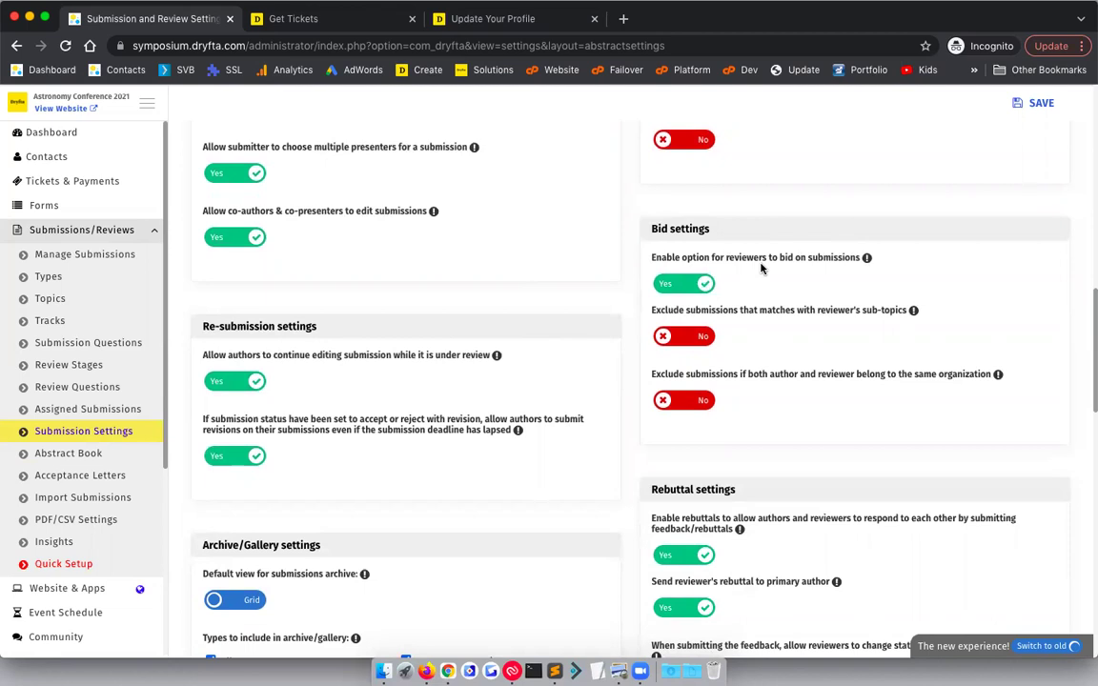
pyautogui.click(681, 284)
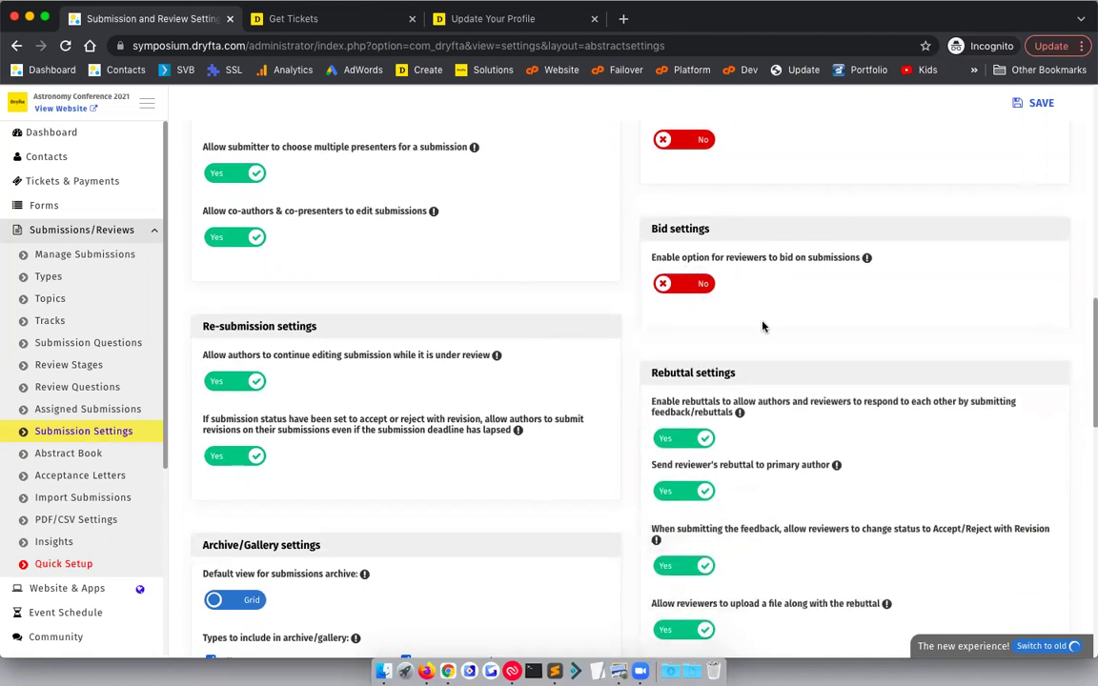
pyautogui.scroll(-2, 761, 326)
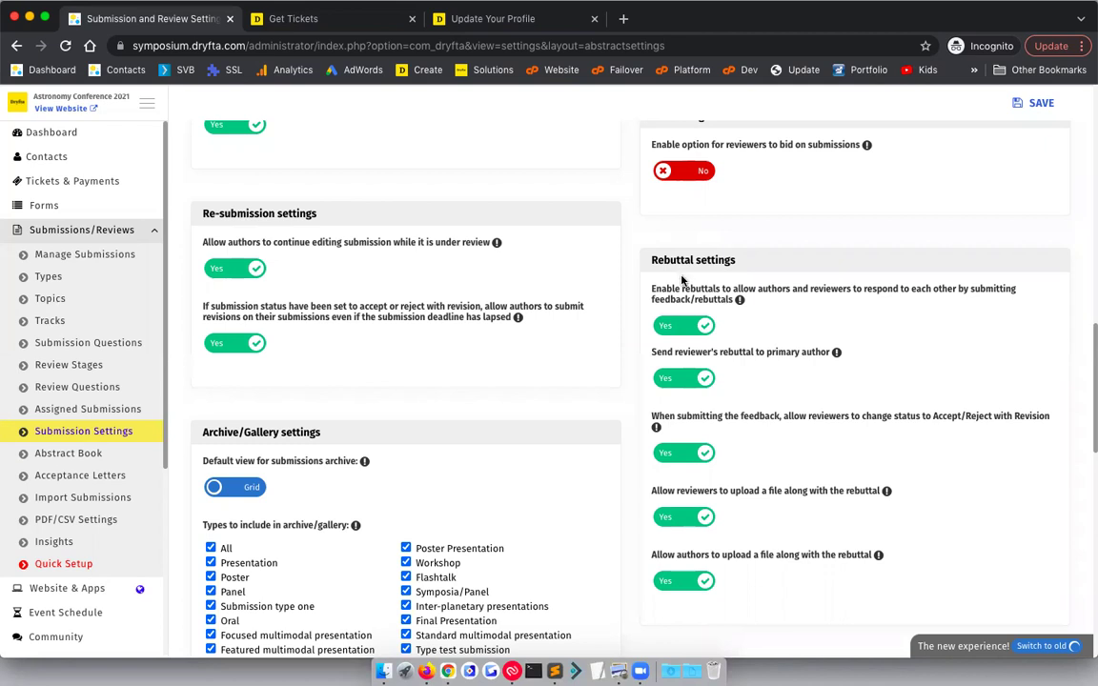
pyautogui.click(685, 327)
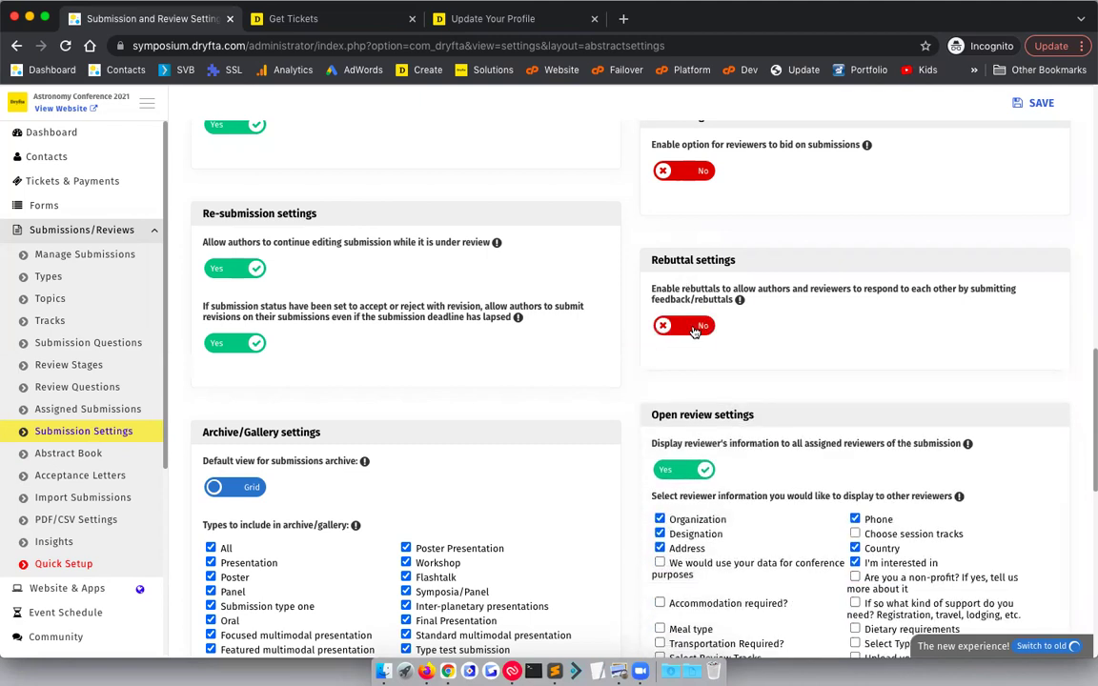
# Turn off the display of reviewer's information to all assigned reviewers, and open the list of submission types.
pyautogui.scroll(-4, 729, 340)
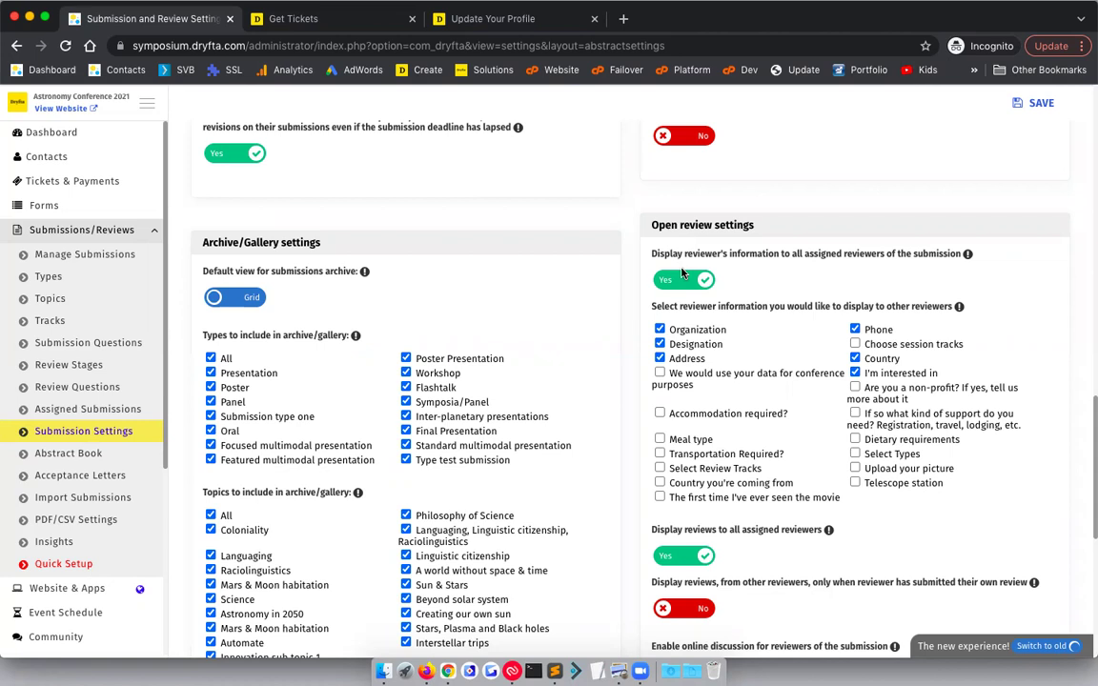
pyautogui.click(688, 280)
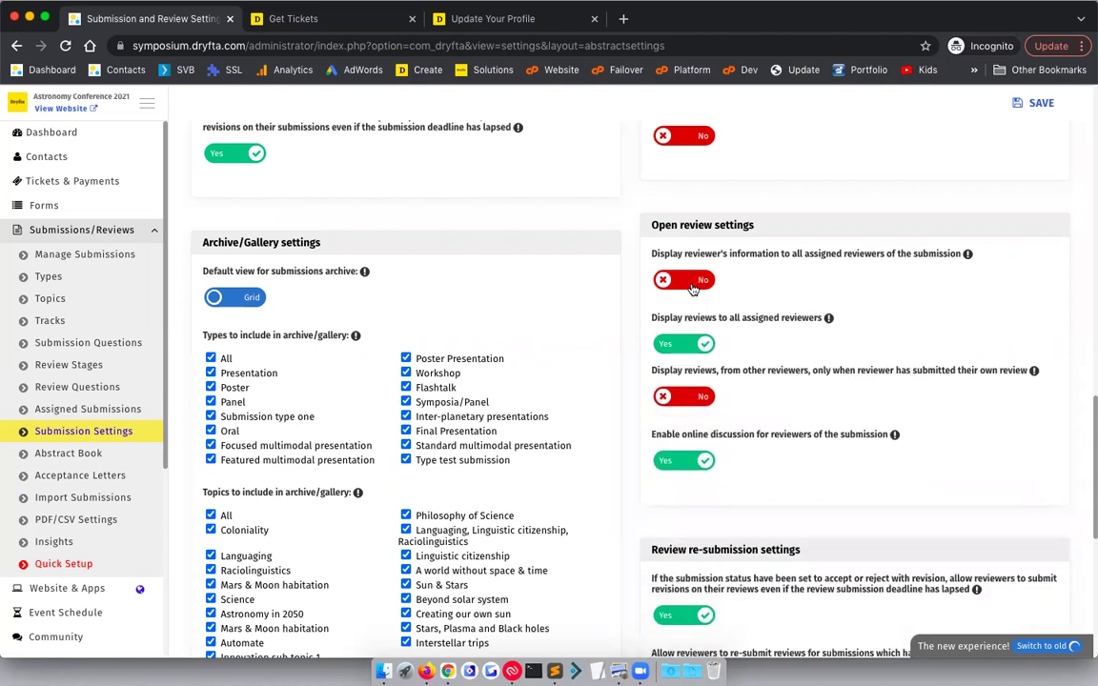
pyautogui.scroll(-3, 636, 400)
pyautogui.scroll(3, 641, 457)
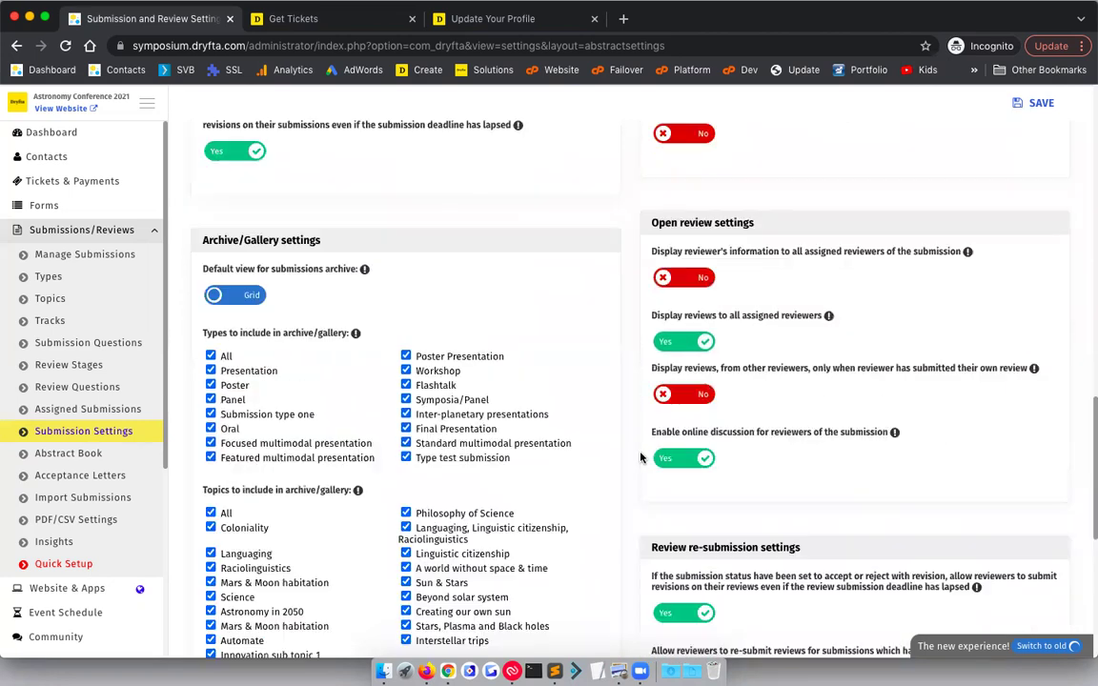
pyautogui.scroll(10, 641, 458)
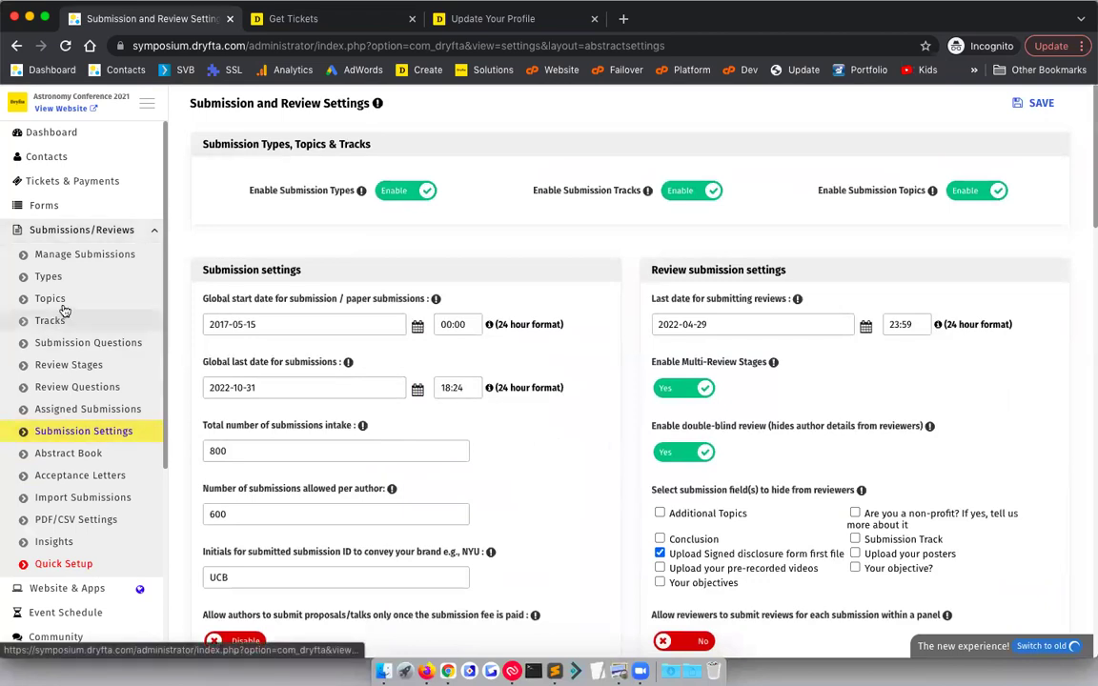
pyautogui.click(64, 276)
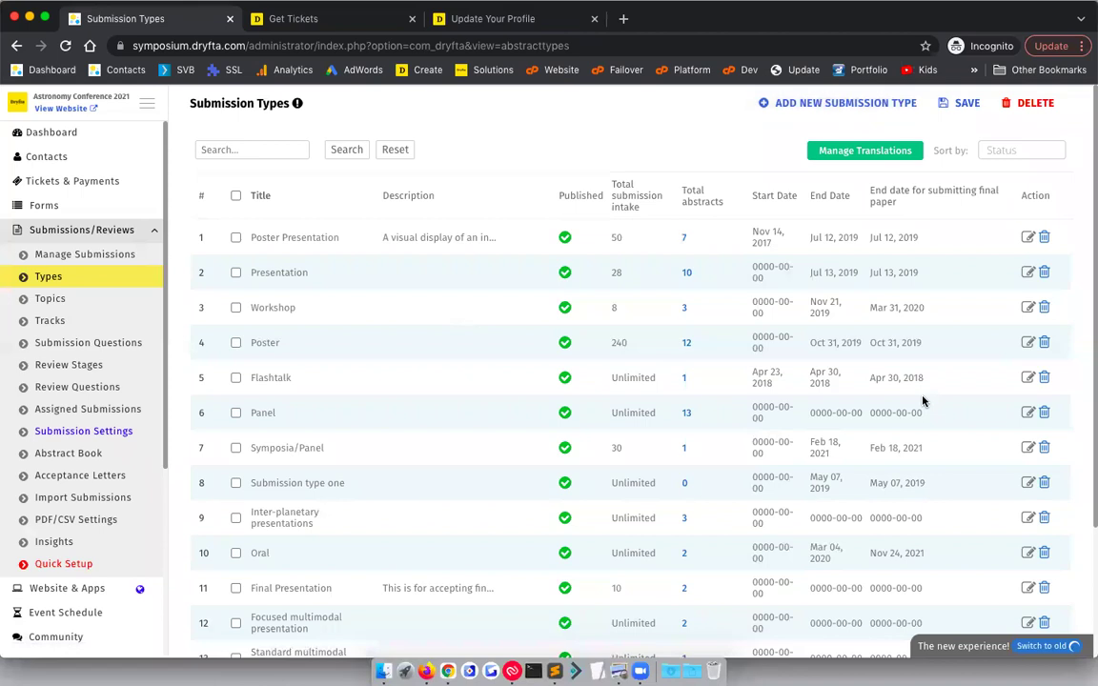
# Start a new submission type and enable panel submission for it, with its limit on submissions per panel.
pyautogui.click(839, 102)
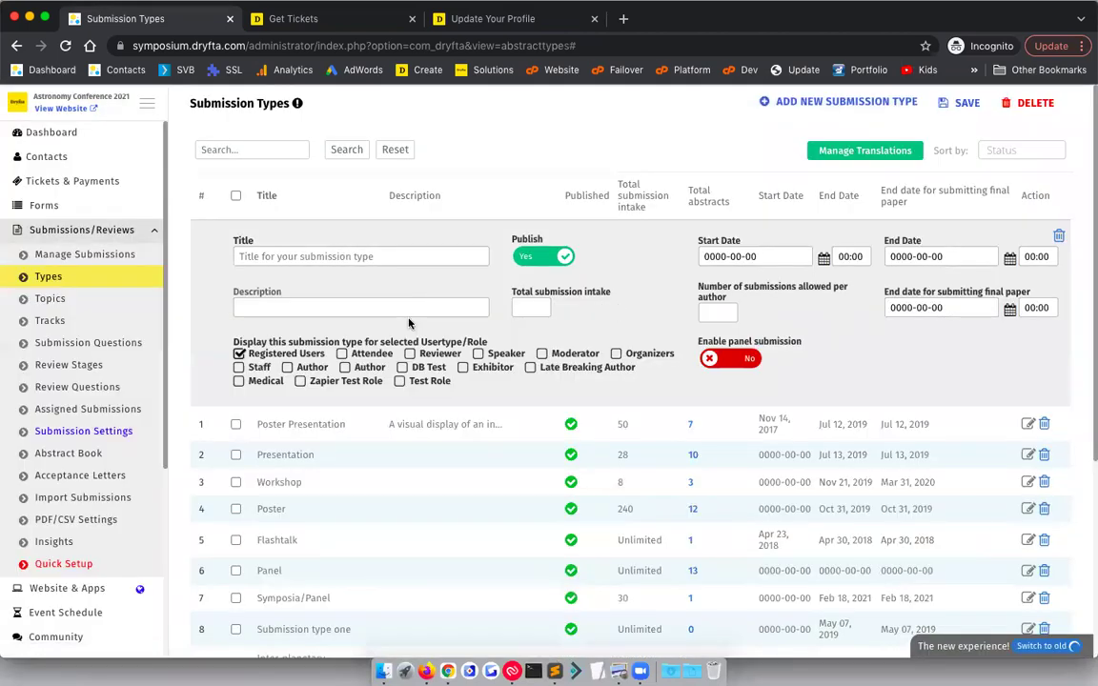
pyautogui.scroll(-3, 409, 323)
pyautogui.scroll(3, 409, 323)
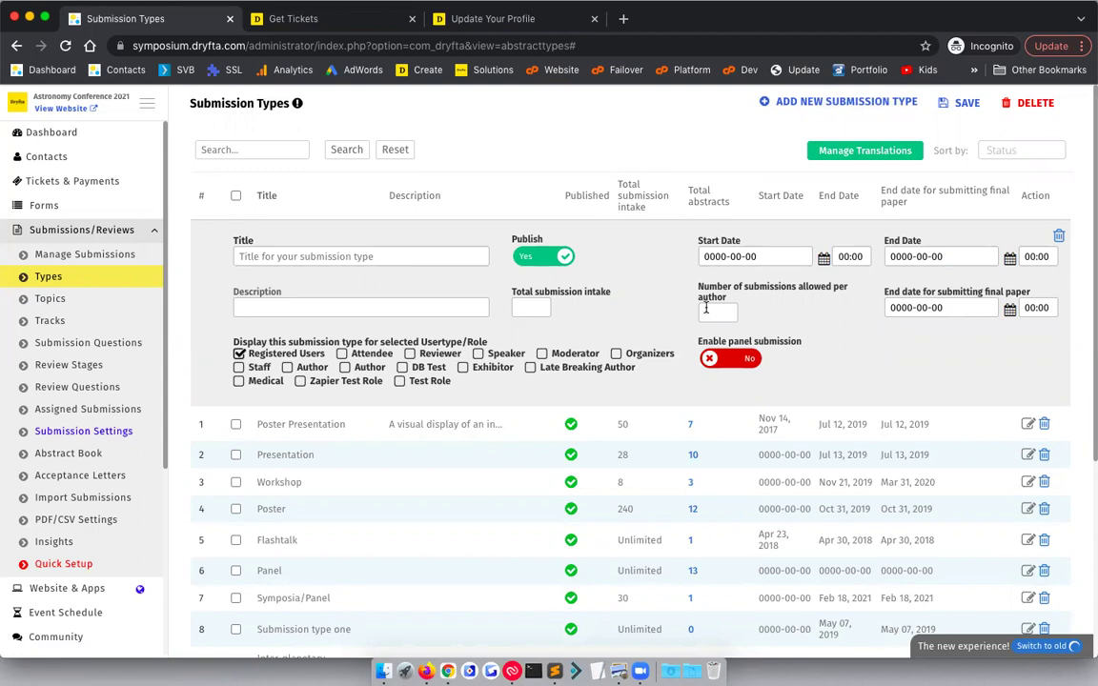
pyautogui.click(741, 360)
pyautogui.doubleClick(904, 366)
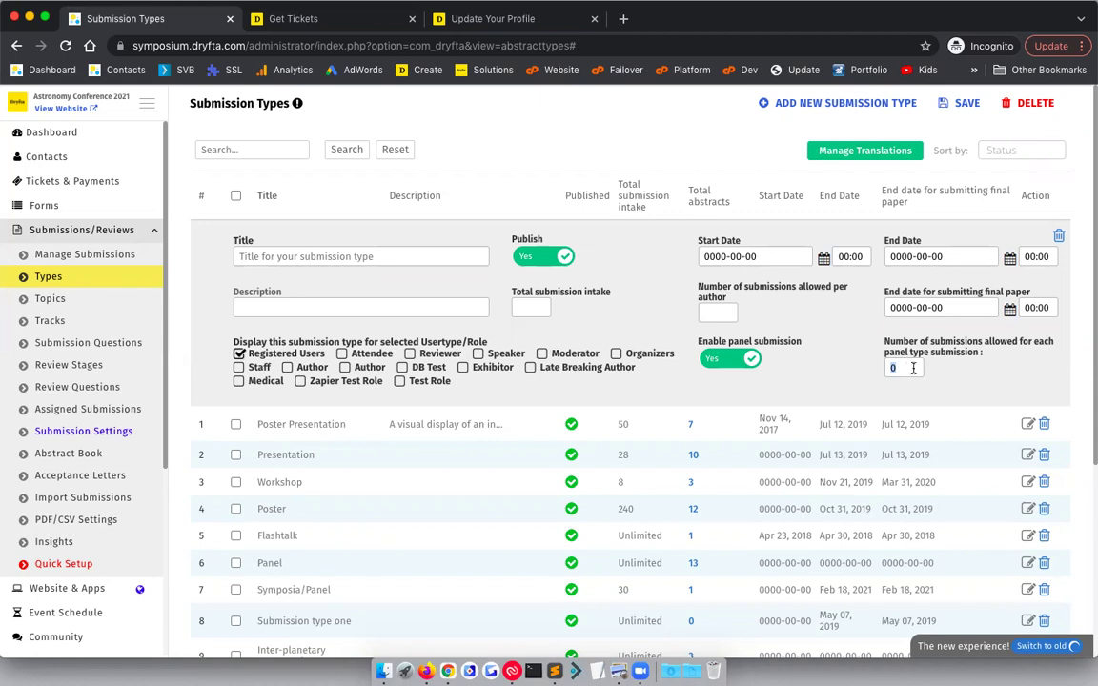
pyautogui.click(817, 371)
# Look over the submission topics list, and examine the questions and available field types of the proposal submission form.
pyautogui.click(72, 302)
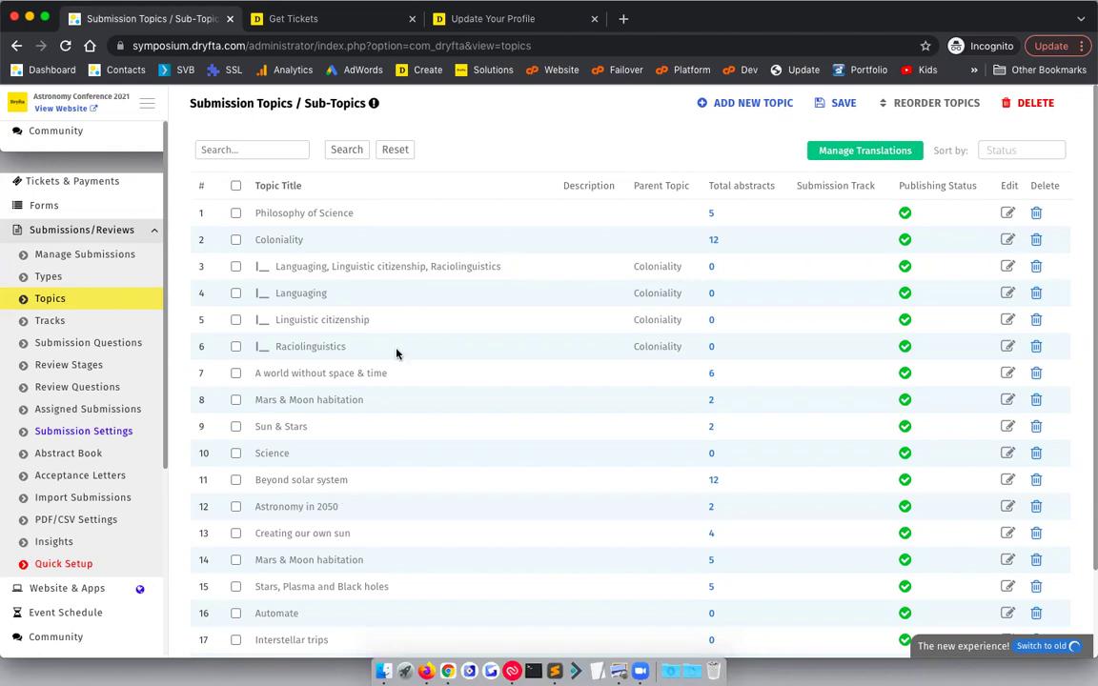
pyautogui.click(83, 346)
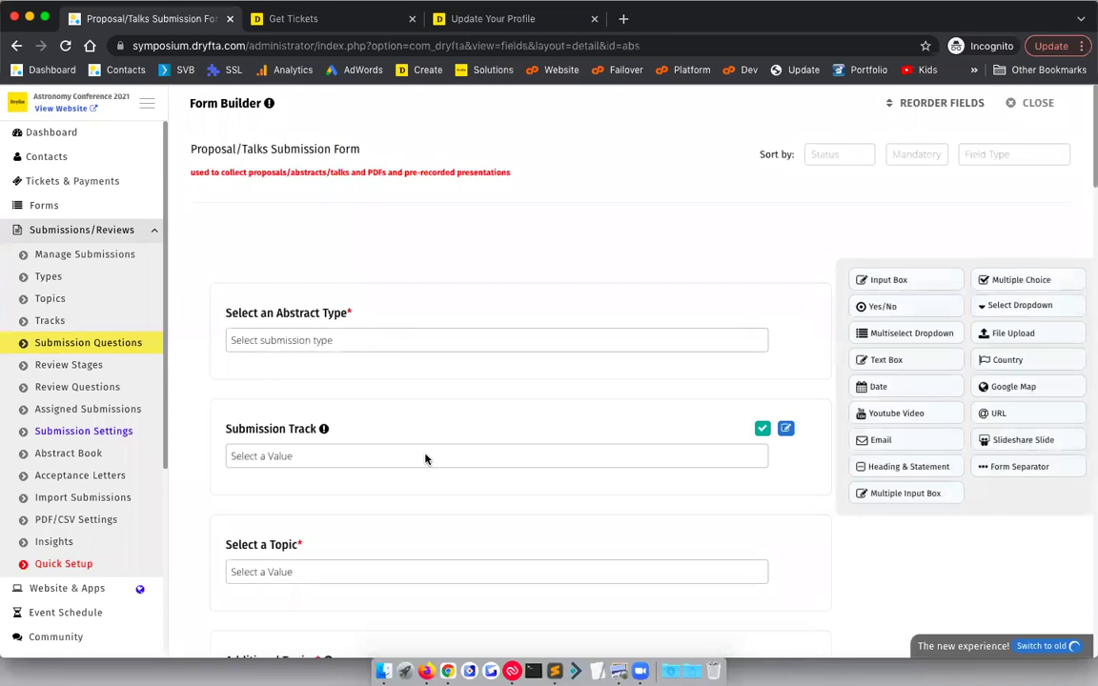
pyautogui.scroll(-5, 425, 459)
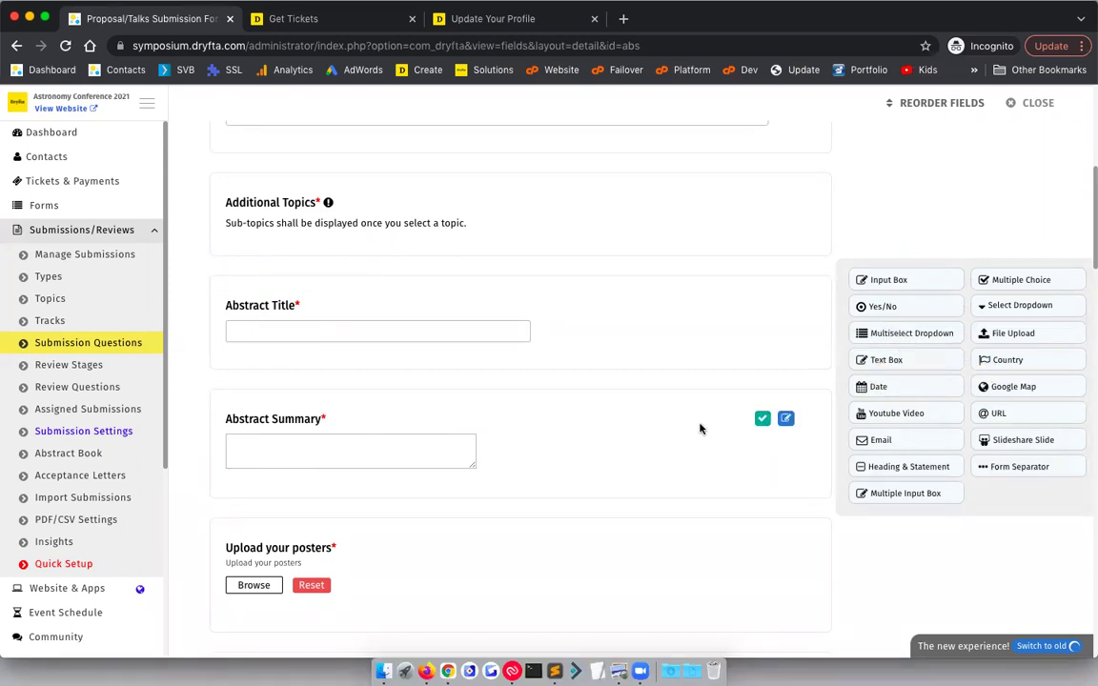
pyautogui.scroll(-3, 567, 426)
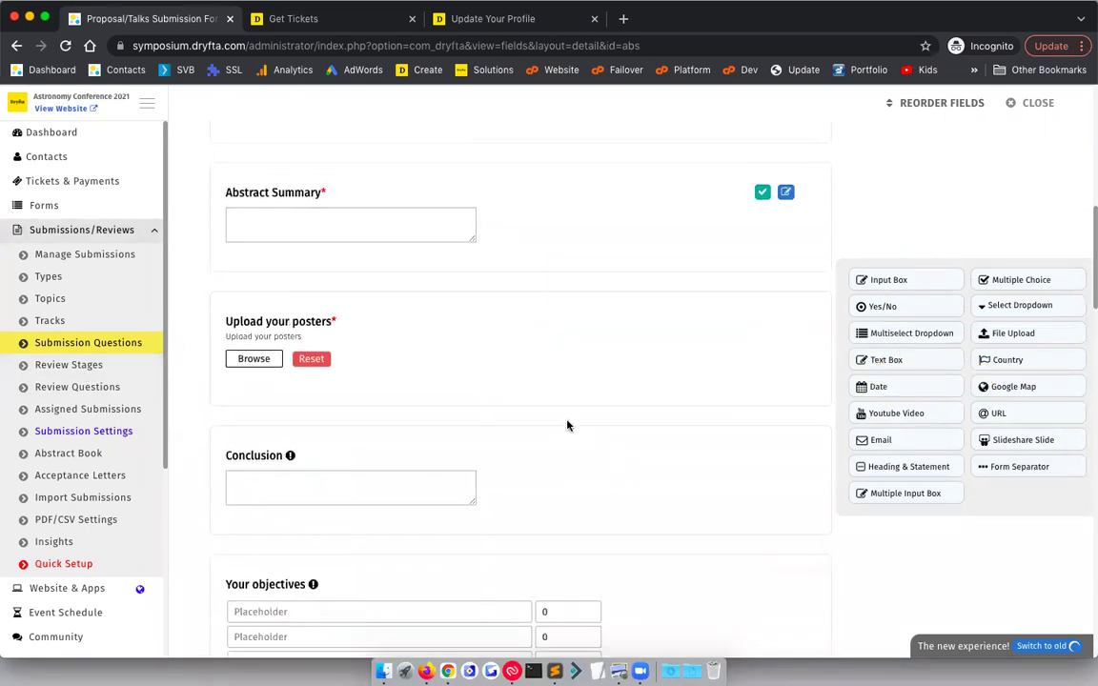
pyautogui.scroll(-2, 567, 426)
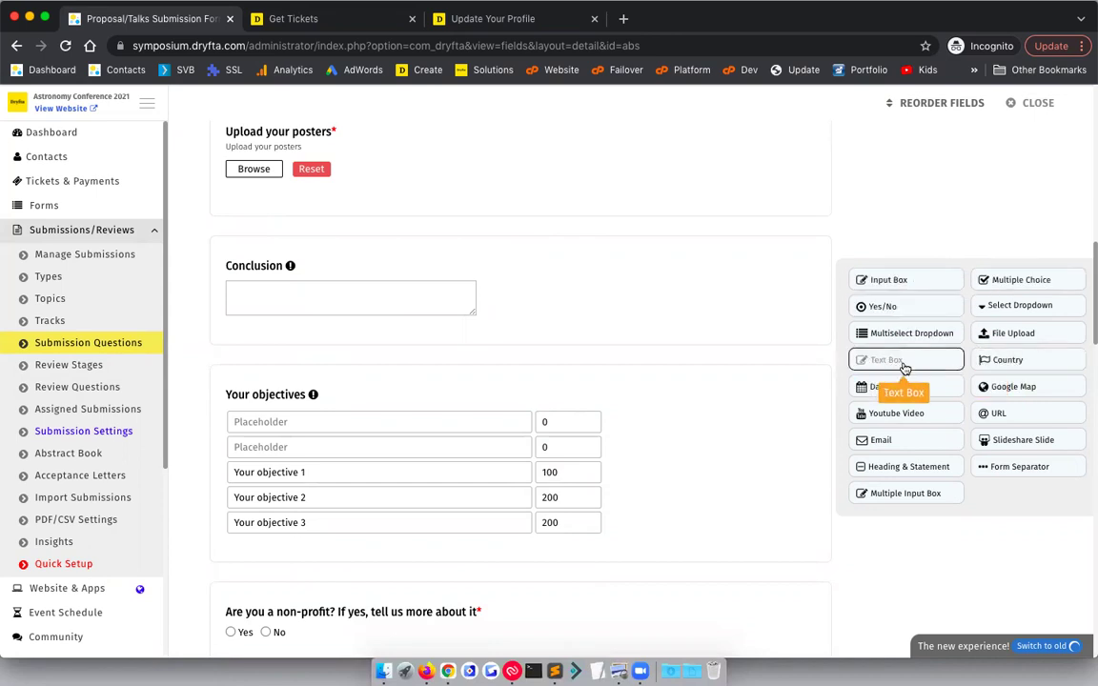
pyautogui.scroll(-2, 629, 358)
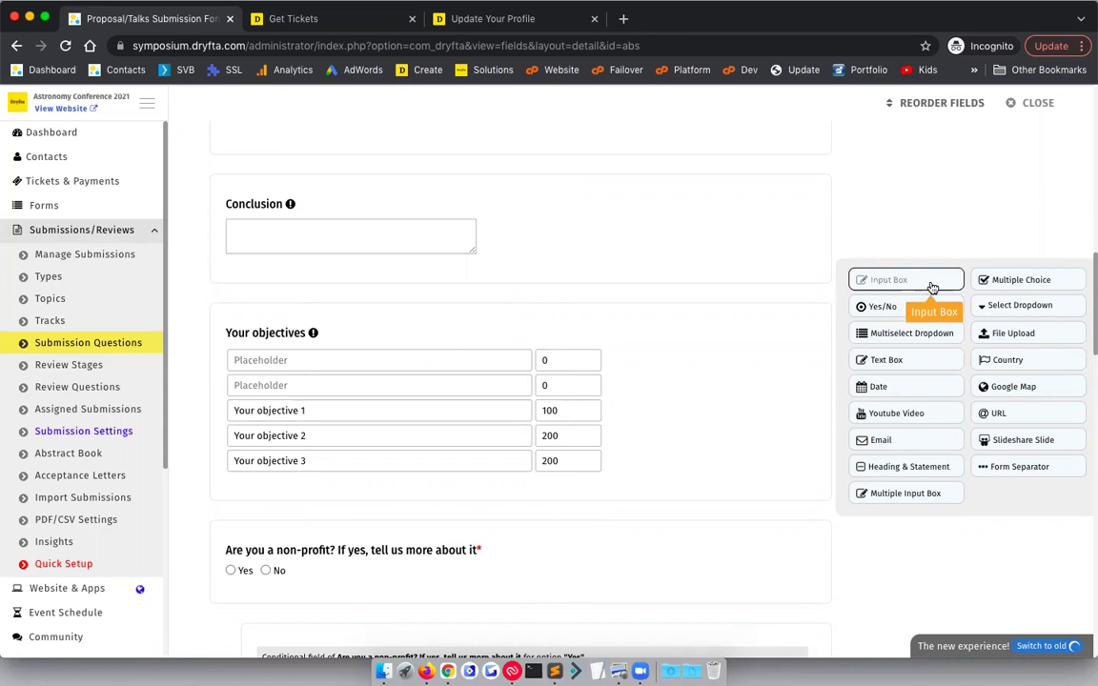
# Add a text box field to the submission form, keeping Words as the unit of its limit.
pyautogui.click(915, 363)
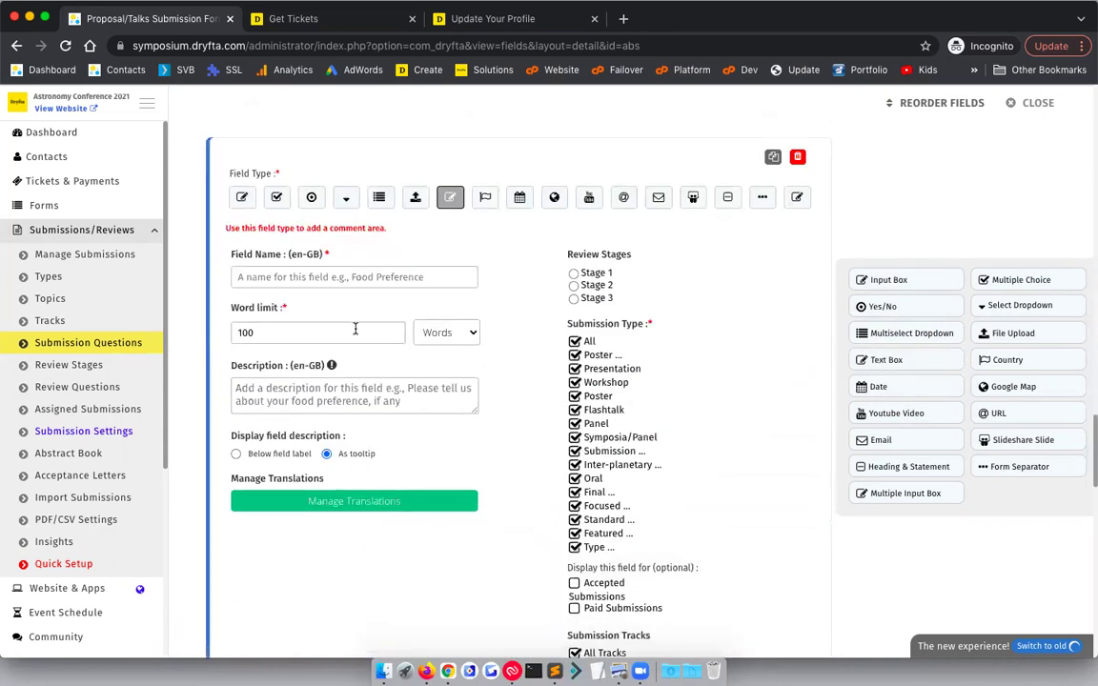
pyautogui.click(453, 335)
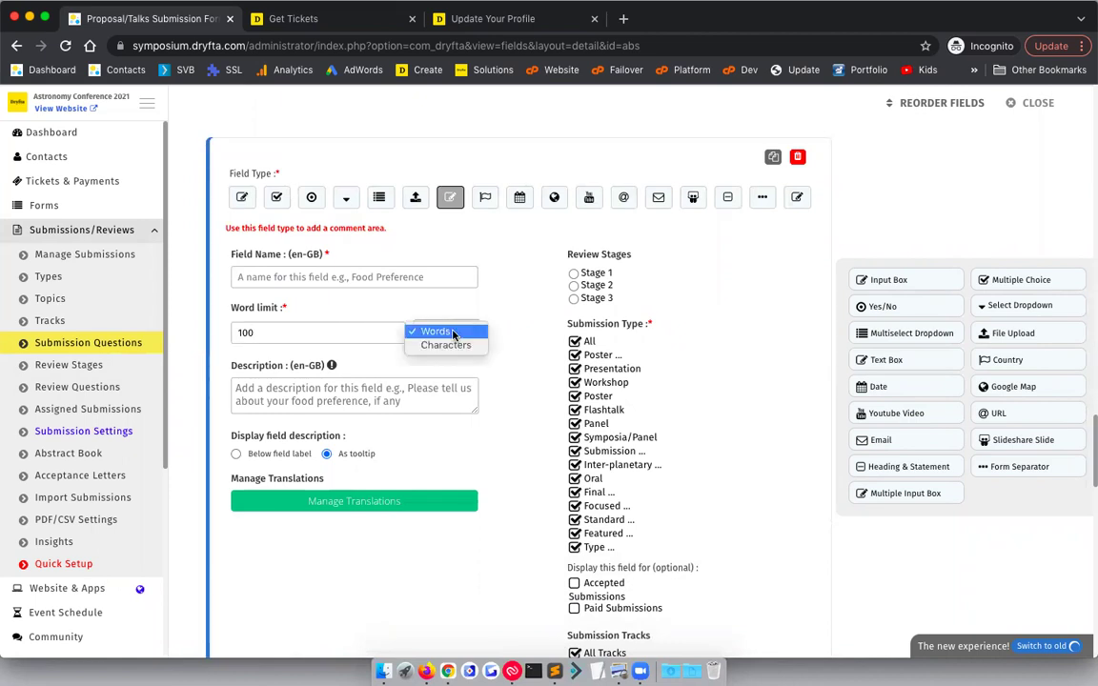
pyautogui.click(518, 369)
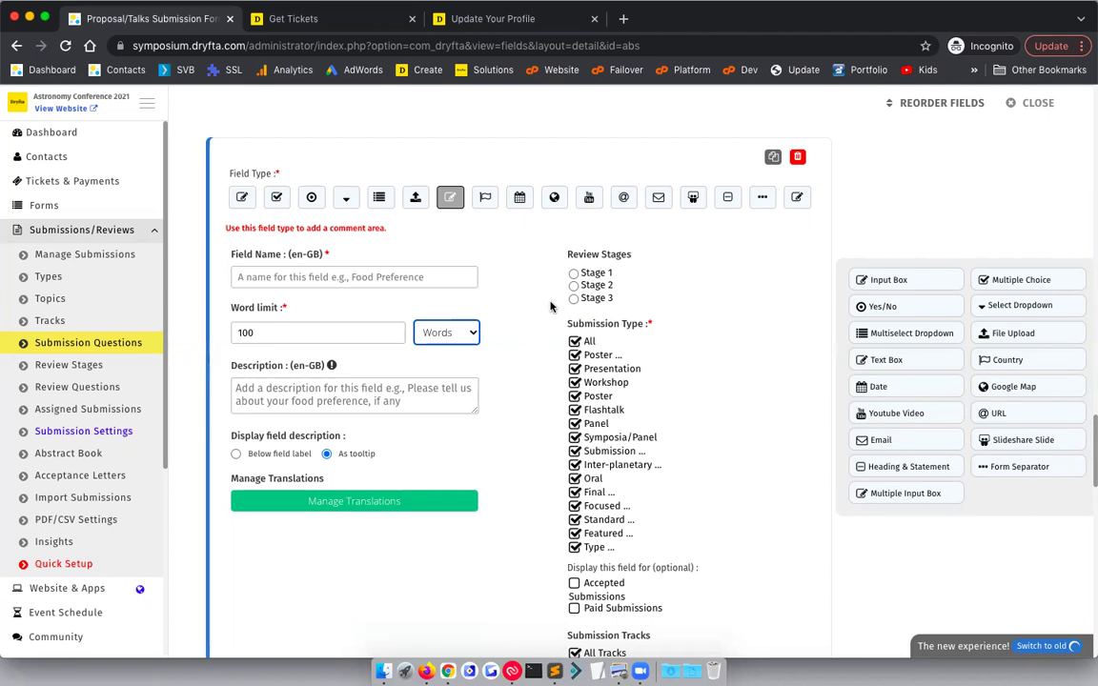
# Try restricting the text box field to a single Poster type, restore all submission types, and assign the field to review Stage 1.
pyautogui.click(574, 341)
pyautogui.click(574, 354)
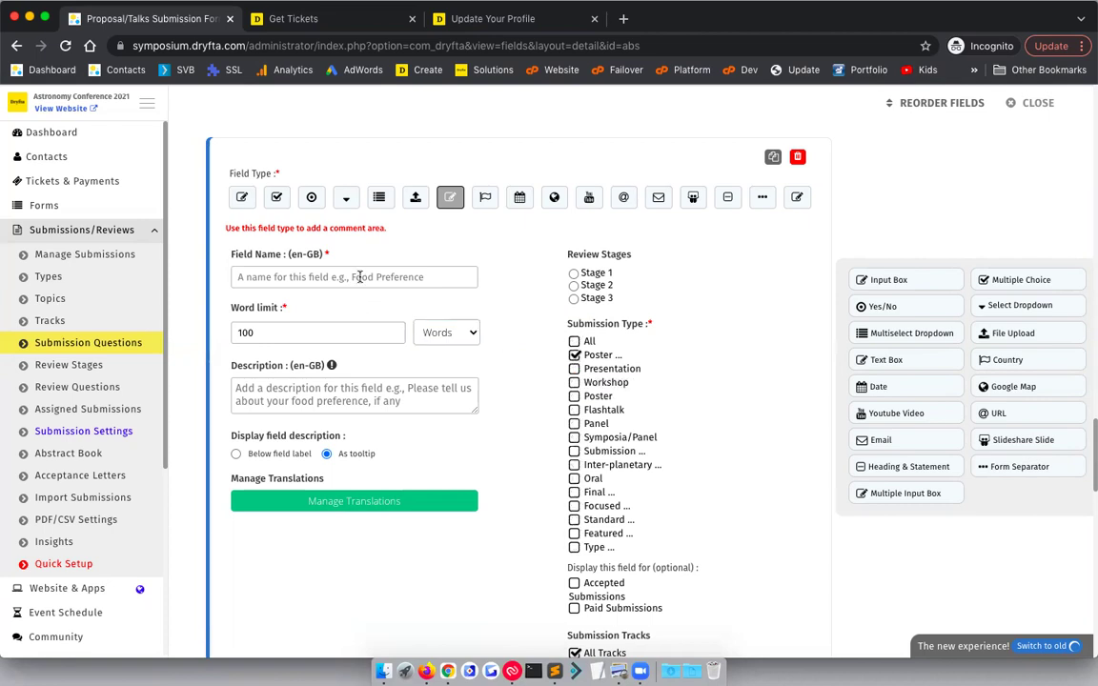
pyautogui.click(574, 356)
pyautogui.click(575, 342)
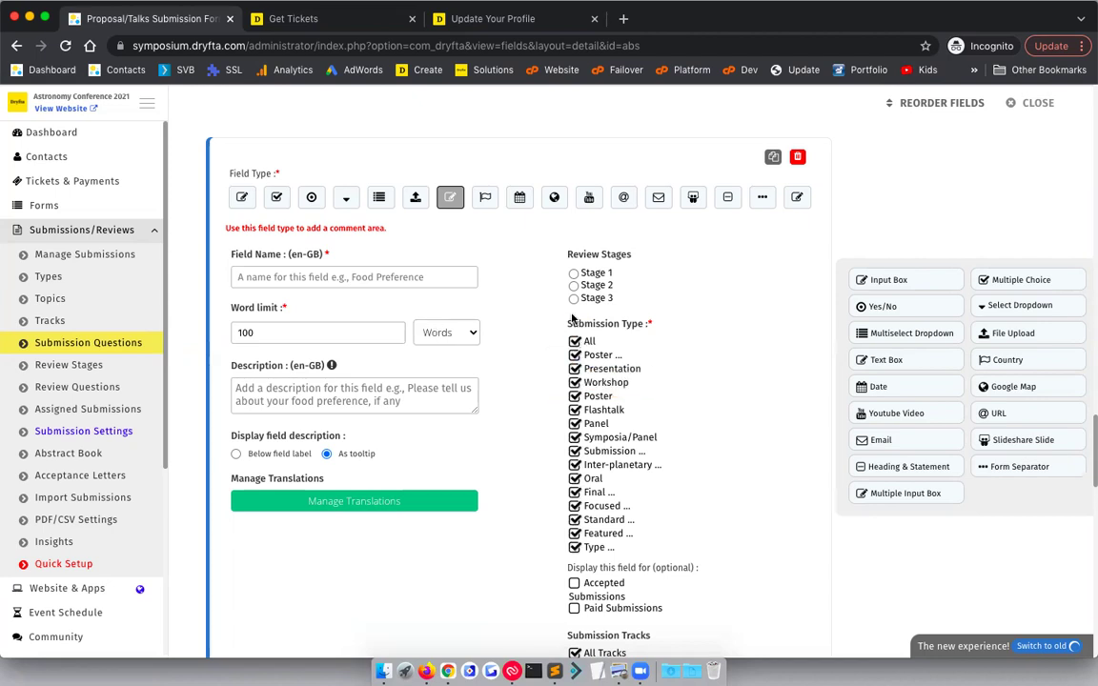
pyautogui.click(573, 274)
pyautogui.scroll(-3, 522, 462)
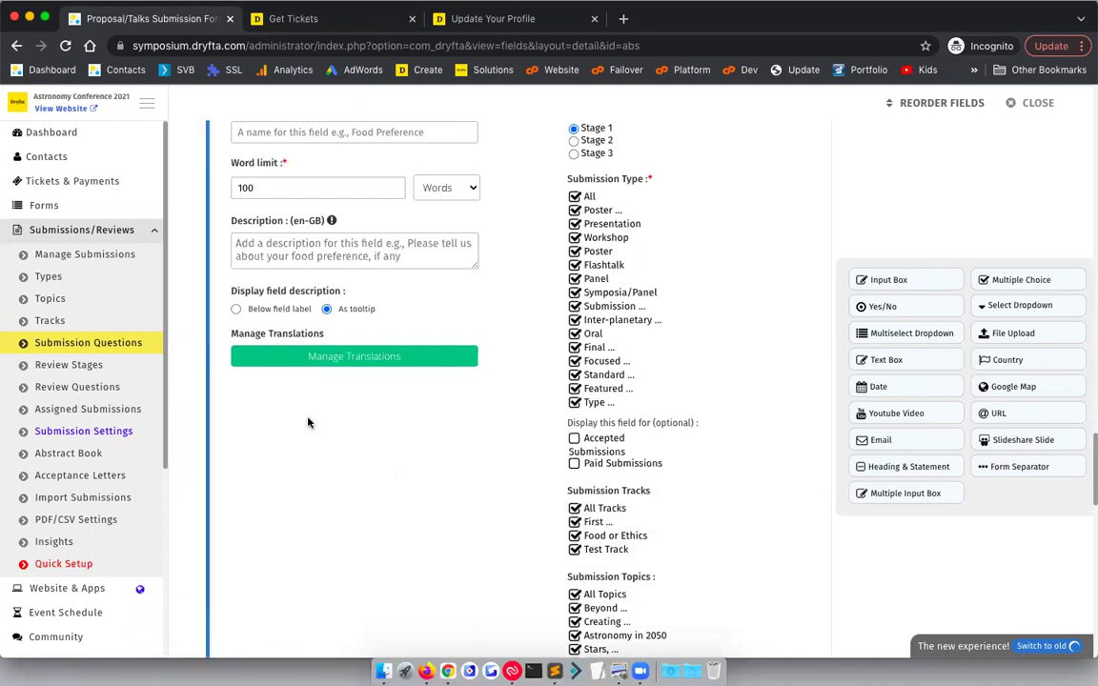
# Examine the rating questions in the review submission form.
pyautogui.click(82, 389)
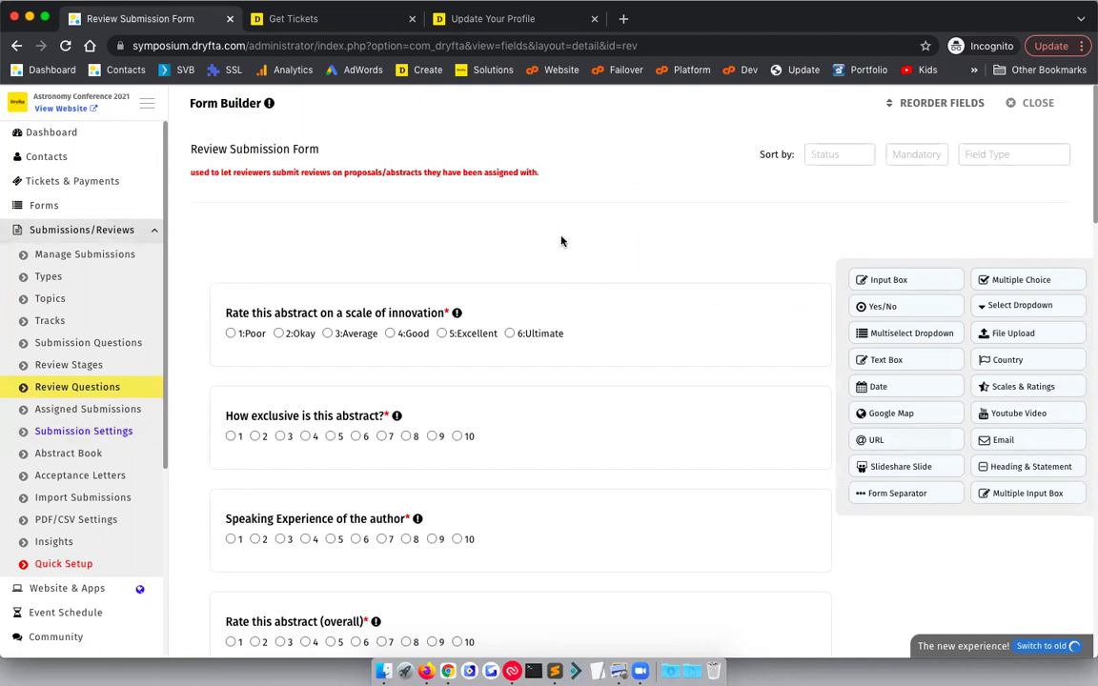
pyautogui.moveTo(661, 443)
pyautogui.scroll(-3, 661, 443)
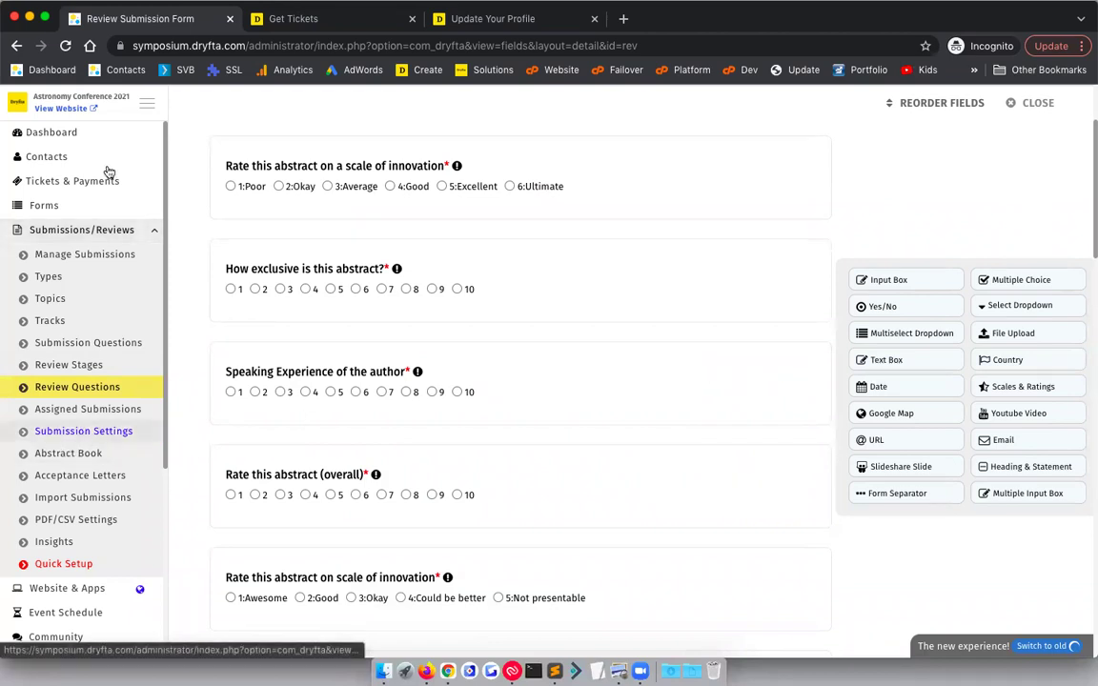
# Open the website designer's main menu navigation and view the settings of the Call for Papers menu item.
pyautogui.click(103, 230)
pyautogui.click(70, 282)
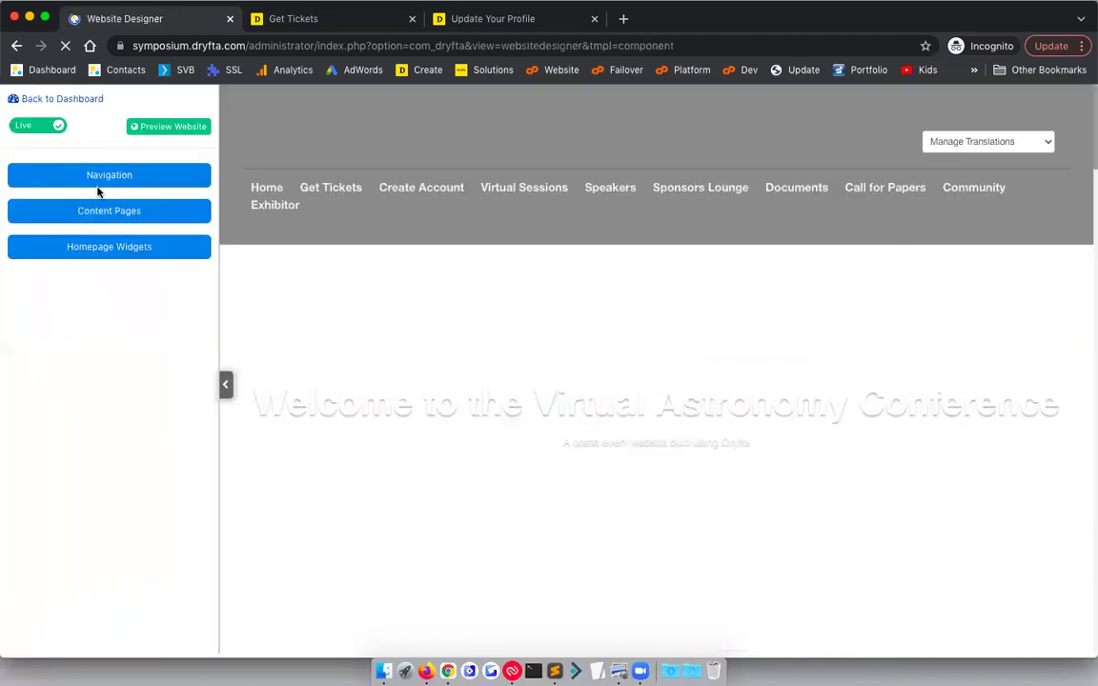
pyautogui.click(120, 176)
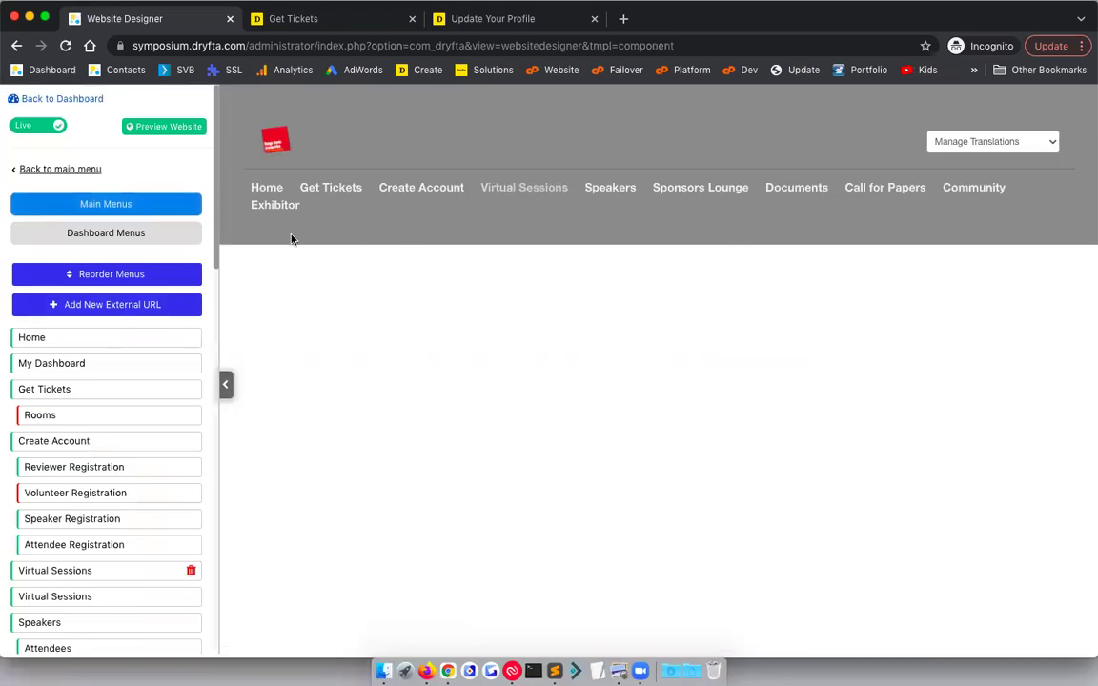
pyautogui.scroll(-3, 86, 438)
pyautogui.scroll(-4, 90, 441)
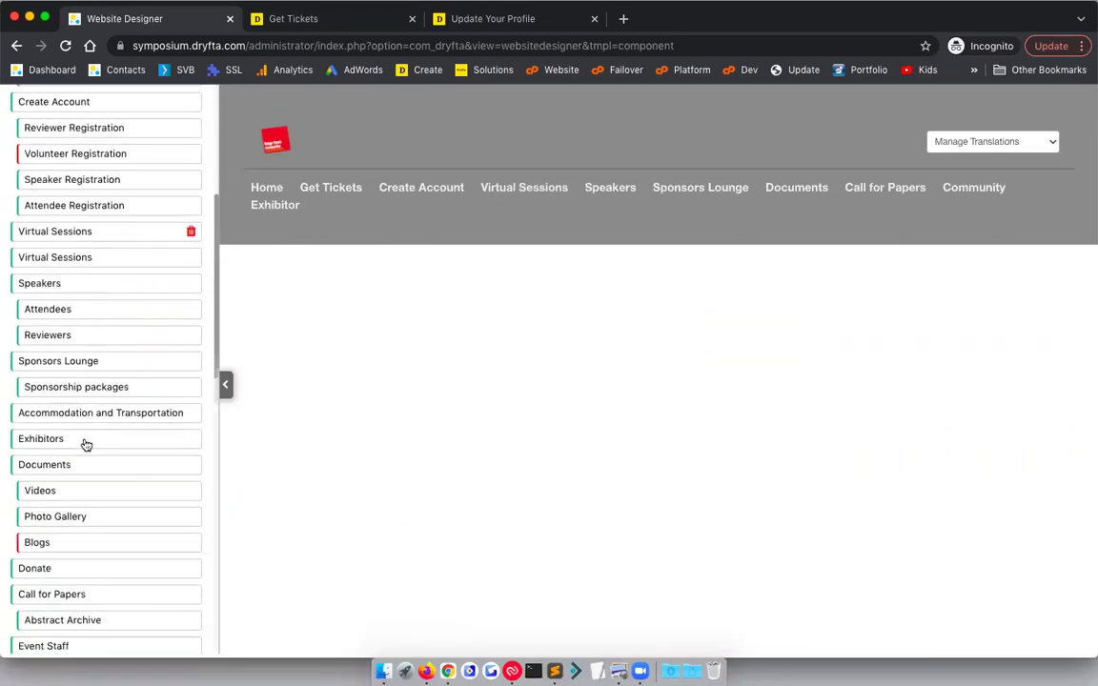
pyautogui.scroll(-2, 49, 520)
pyautogui.click(51, 515)
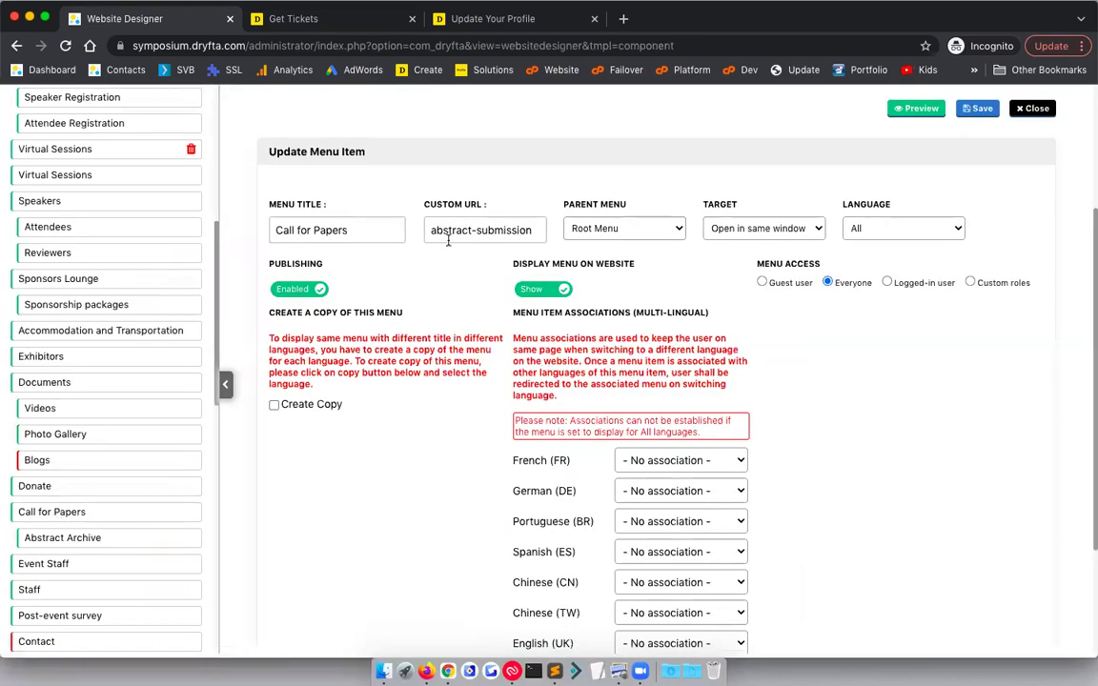
# View the website's dashboard menus and open the settings of the My Abstracts menu item.
pyautogui.scroll(3, 401, 224)
pyautogui.scroll(9, 52, 281)
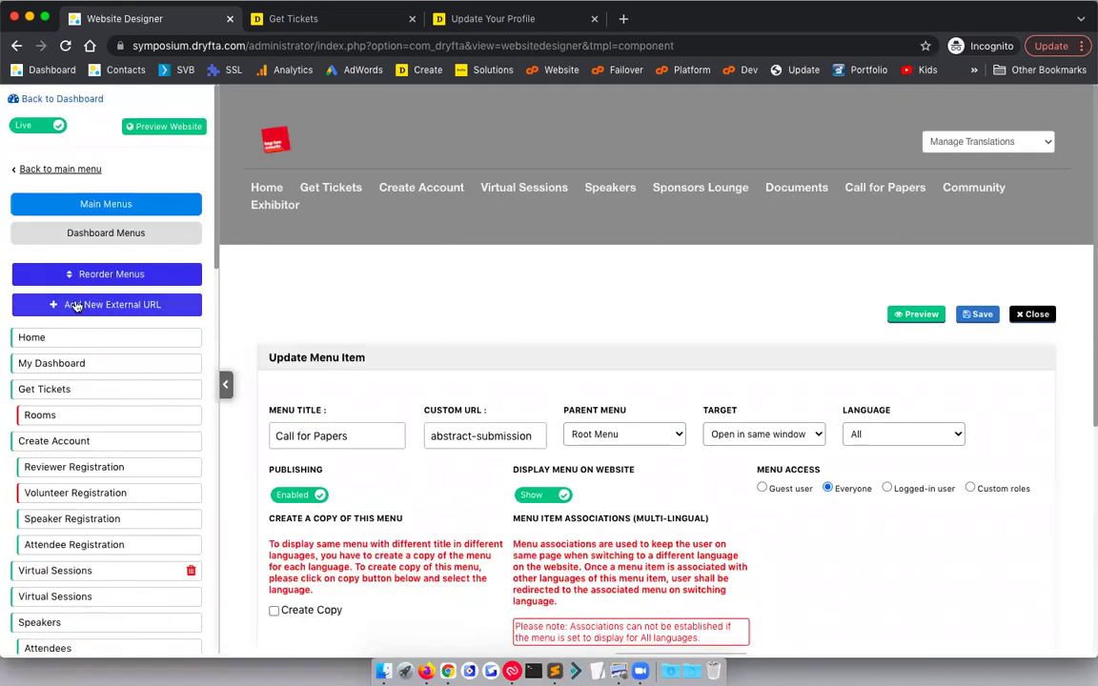
pyautogui.click(110, 235)
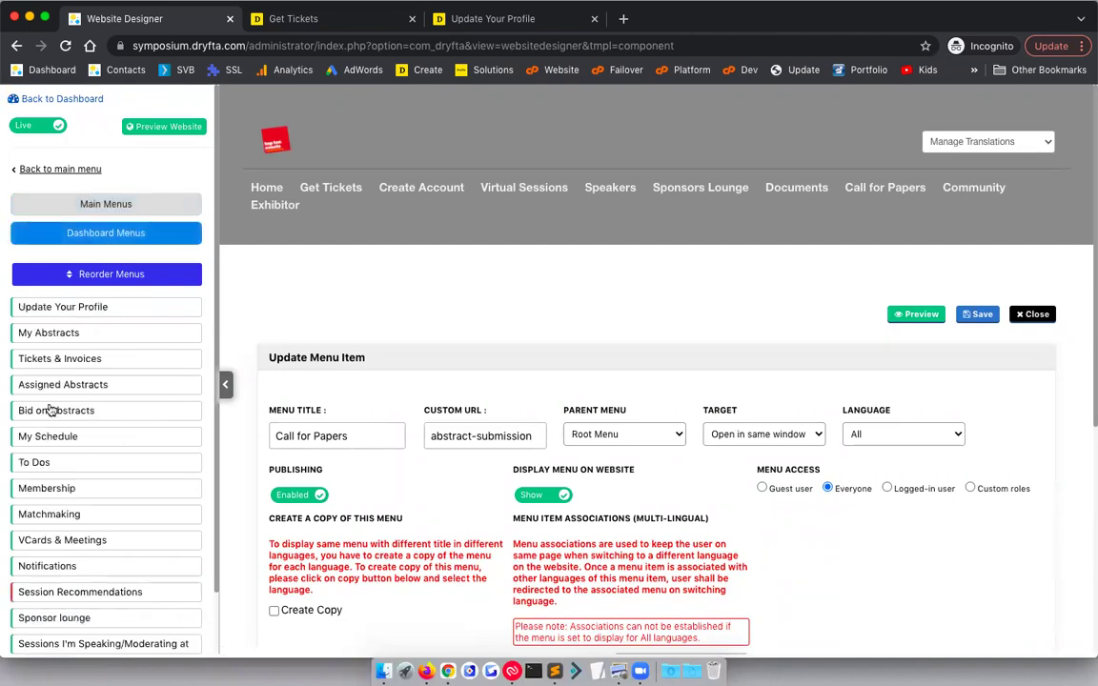
pyautogui.scroll(-1, 59, 324)
pyautogui.click(61, 293)
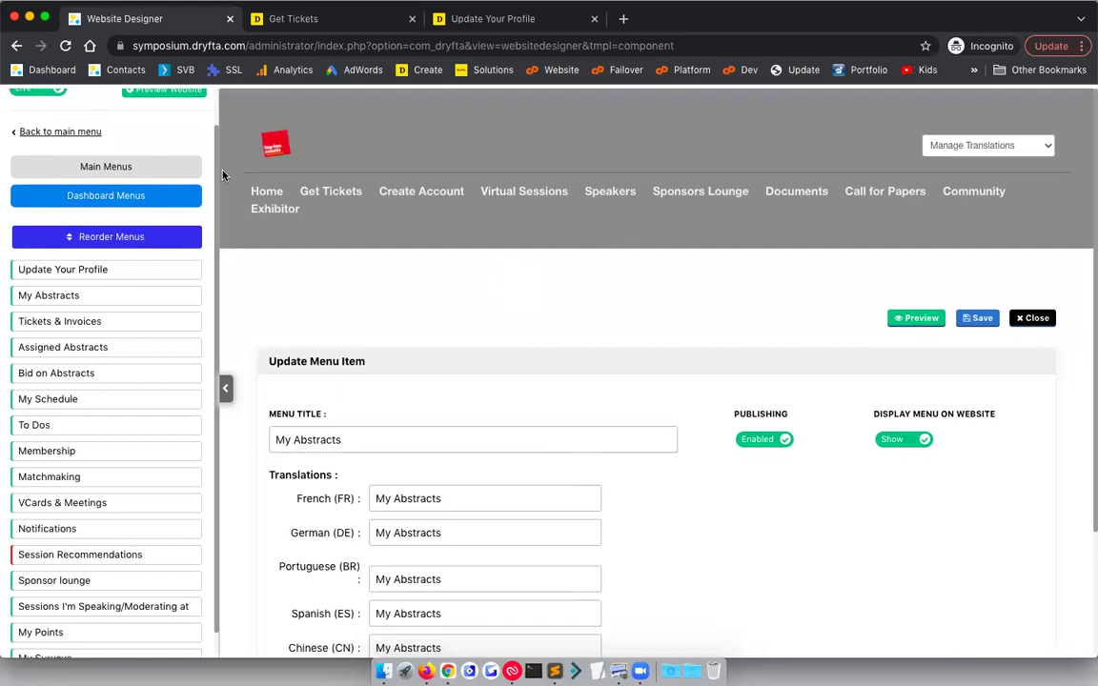
pyautogui.scroll(1, 155, 162)
# Preview the event website and start a new submission from the account's My Abstracts page.
pyautogui.click(177, 126)
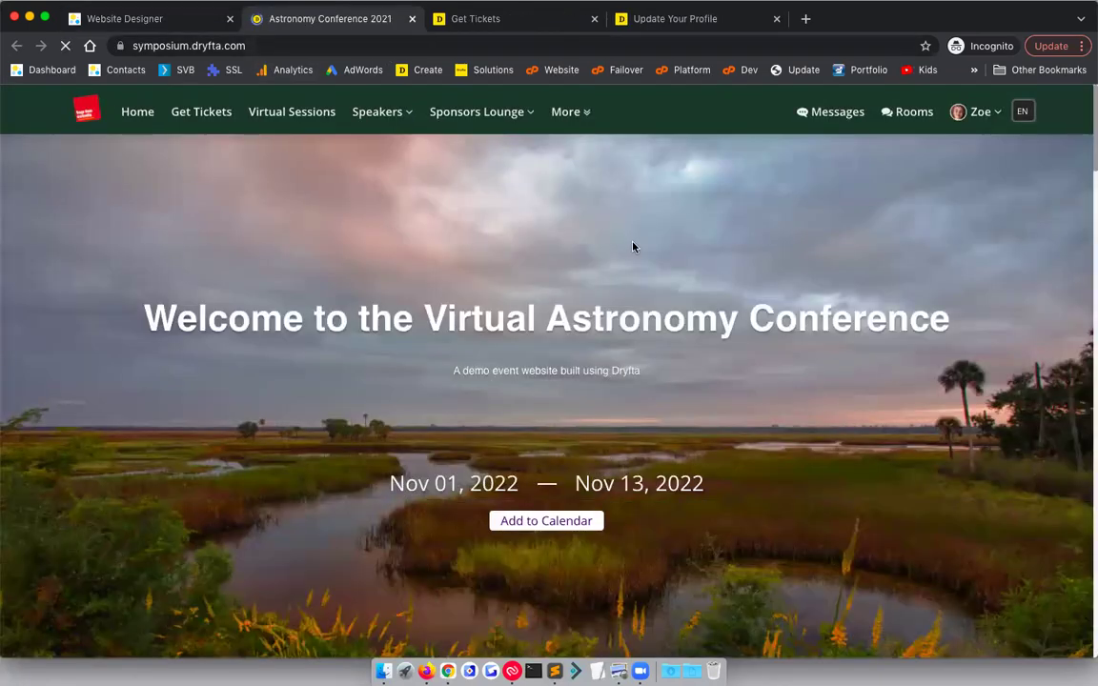
pyautogui.click(981, 112)
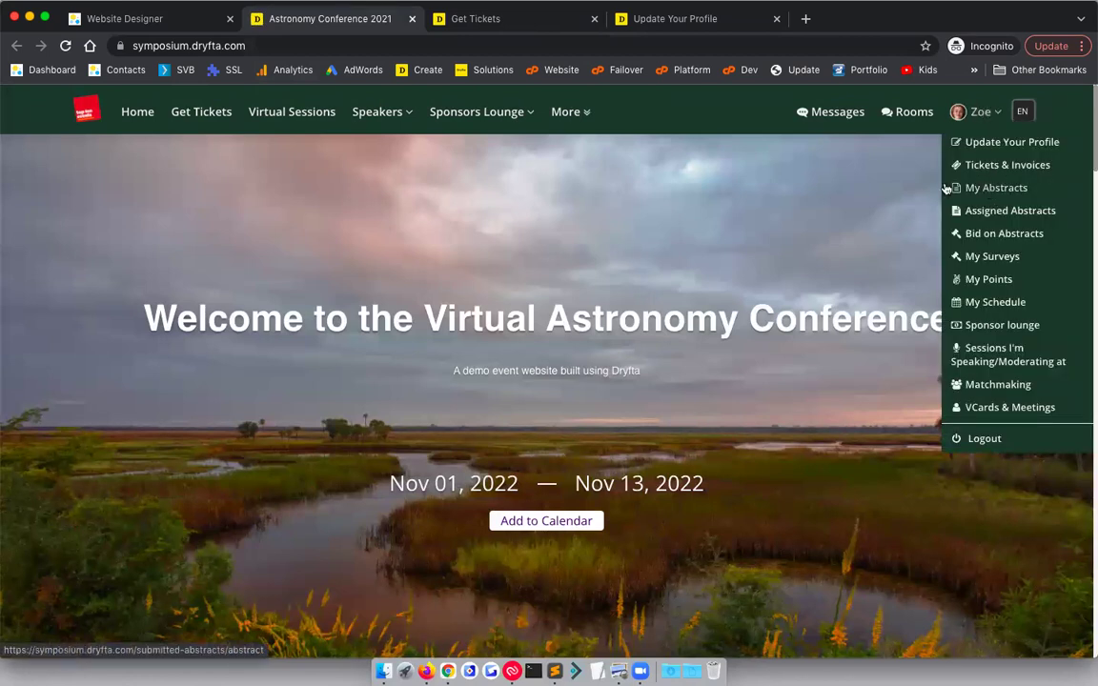
pyautogui.click(980, 112)
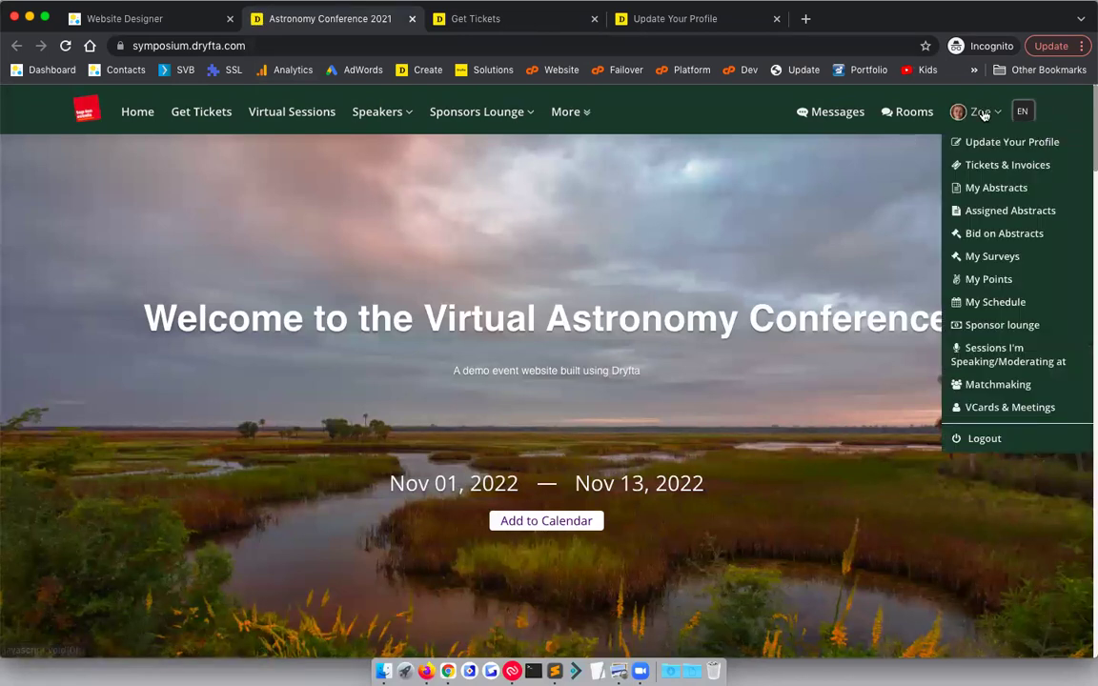
pyautogui.click(981, 189)
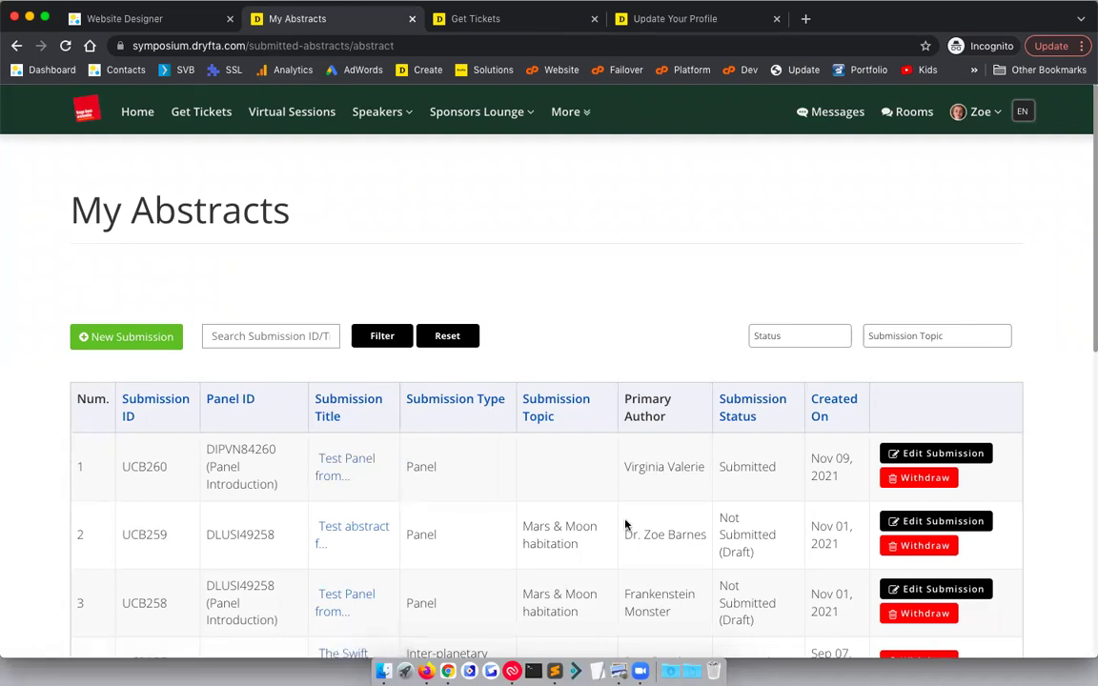
pyautogui.click(117, 339)
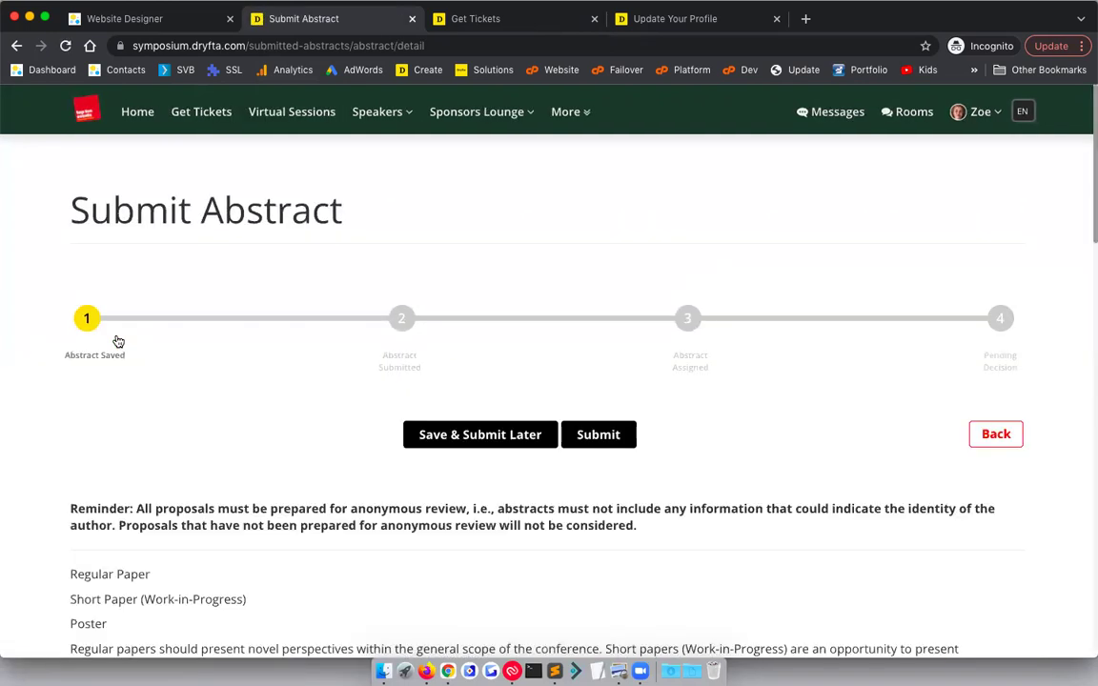
# Choose the Inter-planetary abstract type and select a topic for the new submission.
pyautogui.scroll(-5, 154, 440)
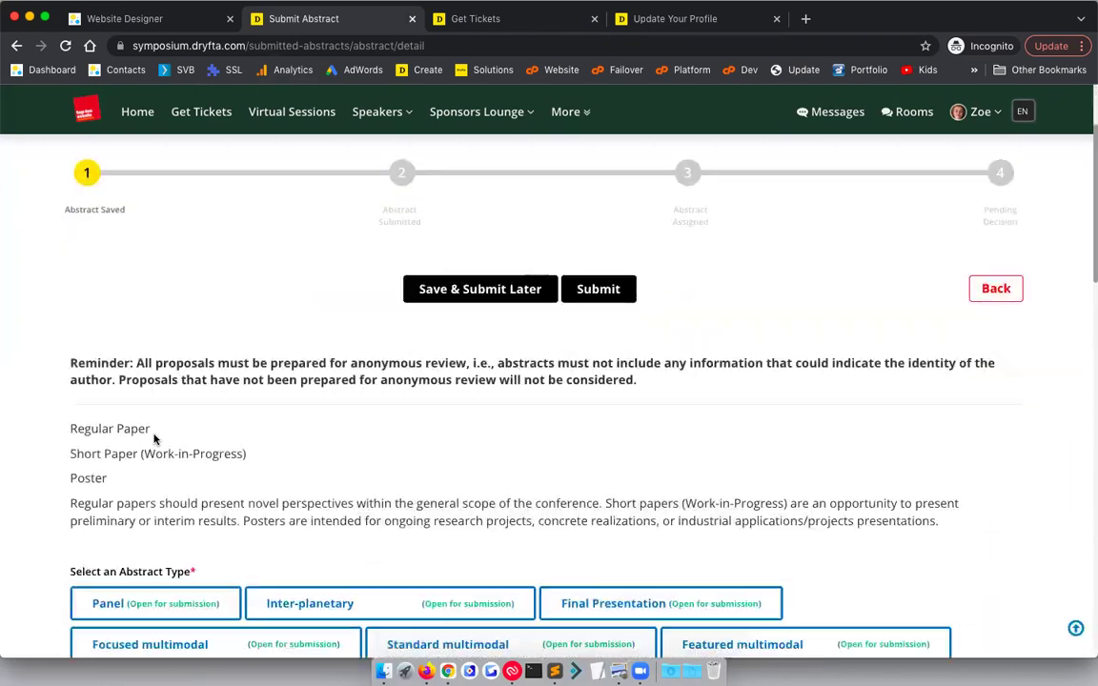
pyautogui.scroll(-7, 468, 468)
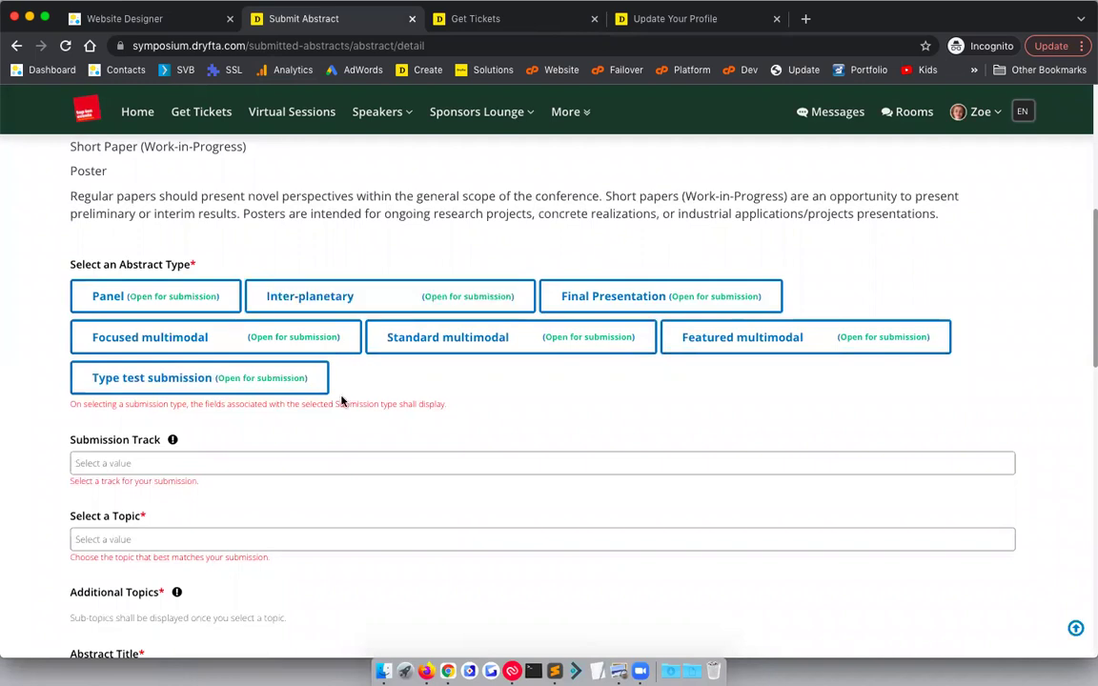
pyautogui.scroll(-2, 343, 399)
pyautogui.click(403, 244)
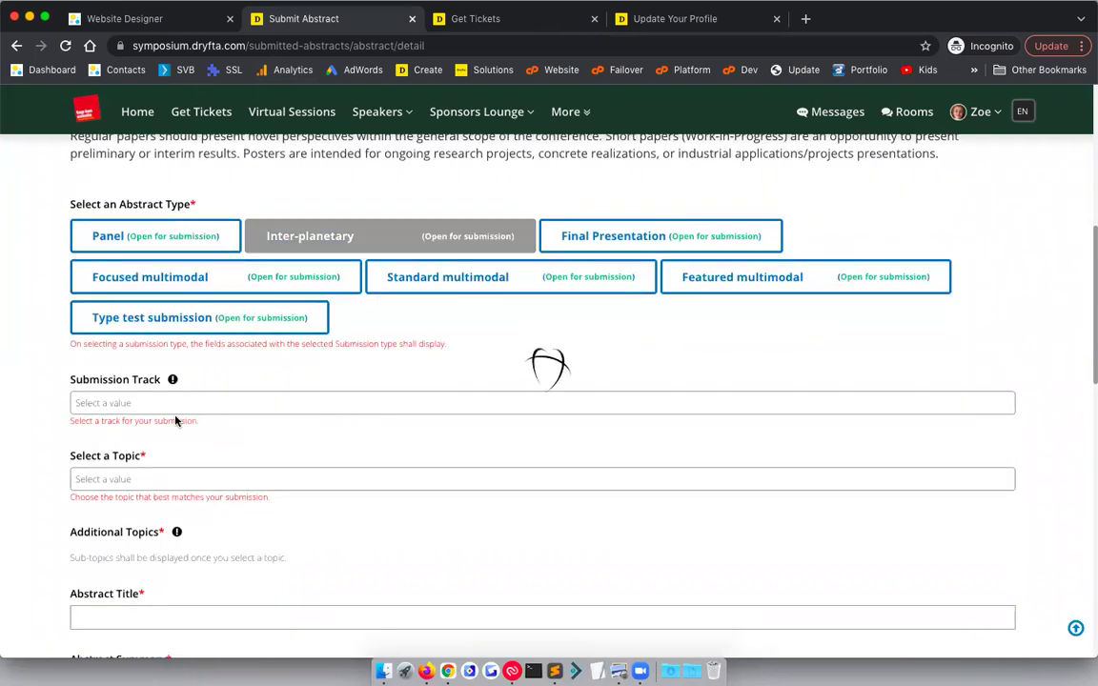
pyautogui.click(235, 481)
pyautogui.click(207, 553)
# Add a blank co-author entry at the end of the abstract form and try to submit the abstract.
pyautogui.scroll(-8, 200, 425)
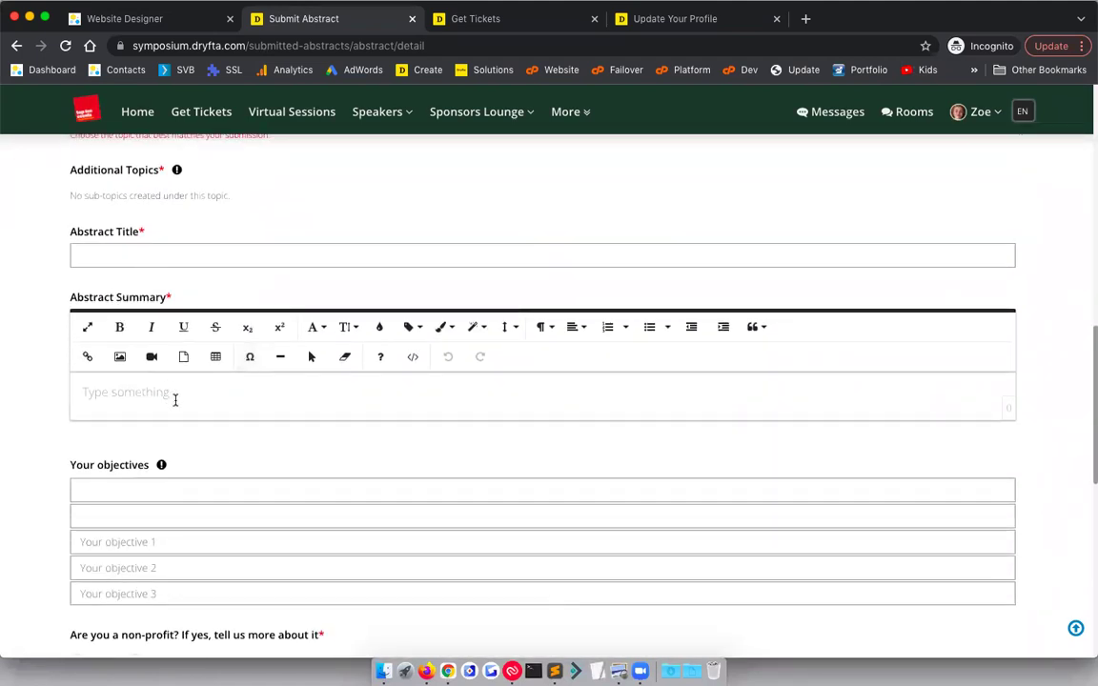
pyautogui.scroll(-9, 174, 398)
pyautogui.scroll(-4, 195, 415)
pyautogui.click(142, 469)
pyautogui.scroll(-9, 301, 465)
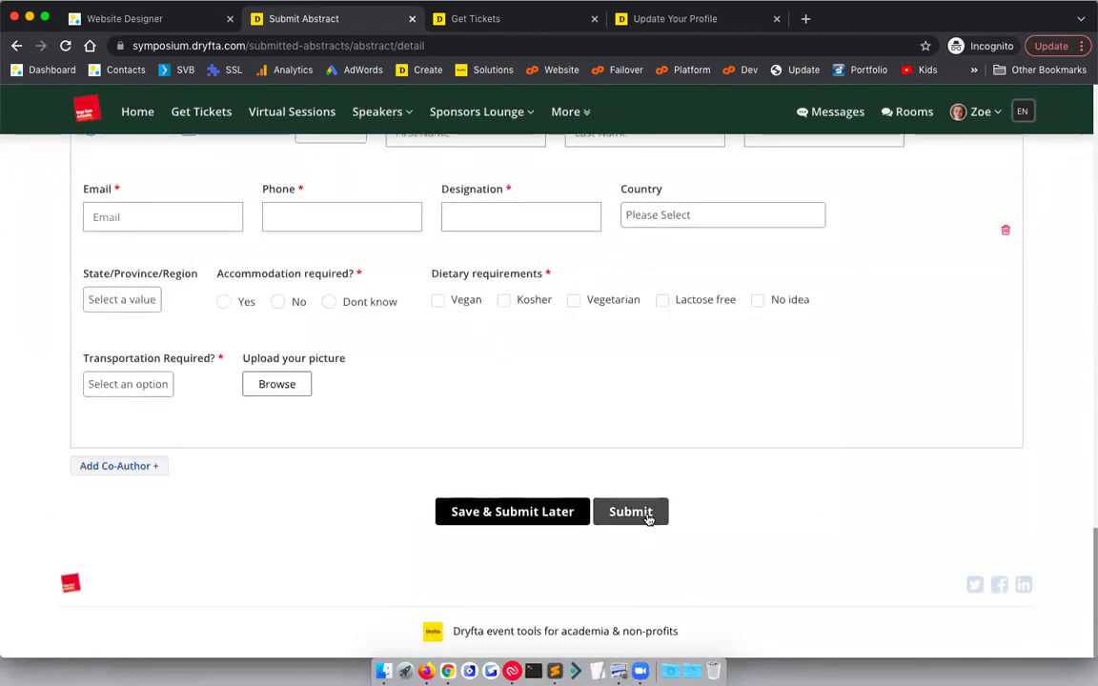
pyautogui.click(631, 511)
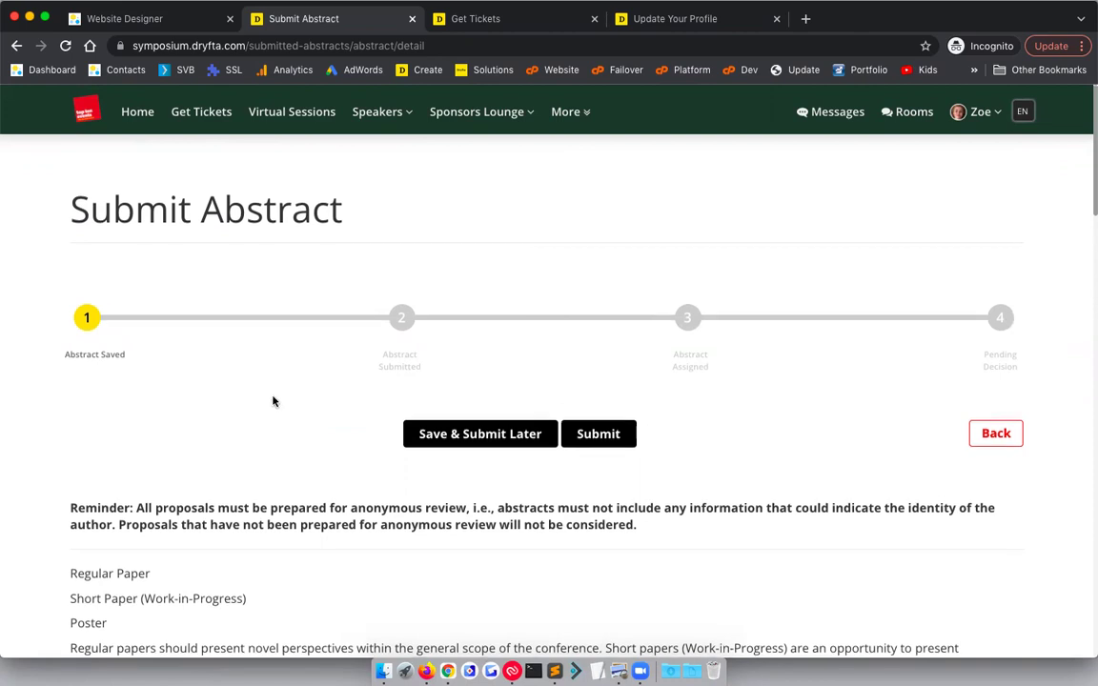
# Look over the abstract submission form, from its abstract types and topics to the co-author section.
pyautogui.scroll(-20, 273, 401)
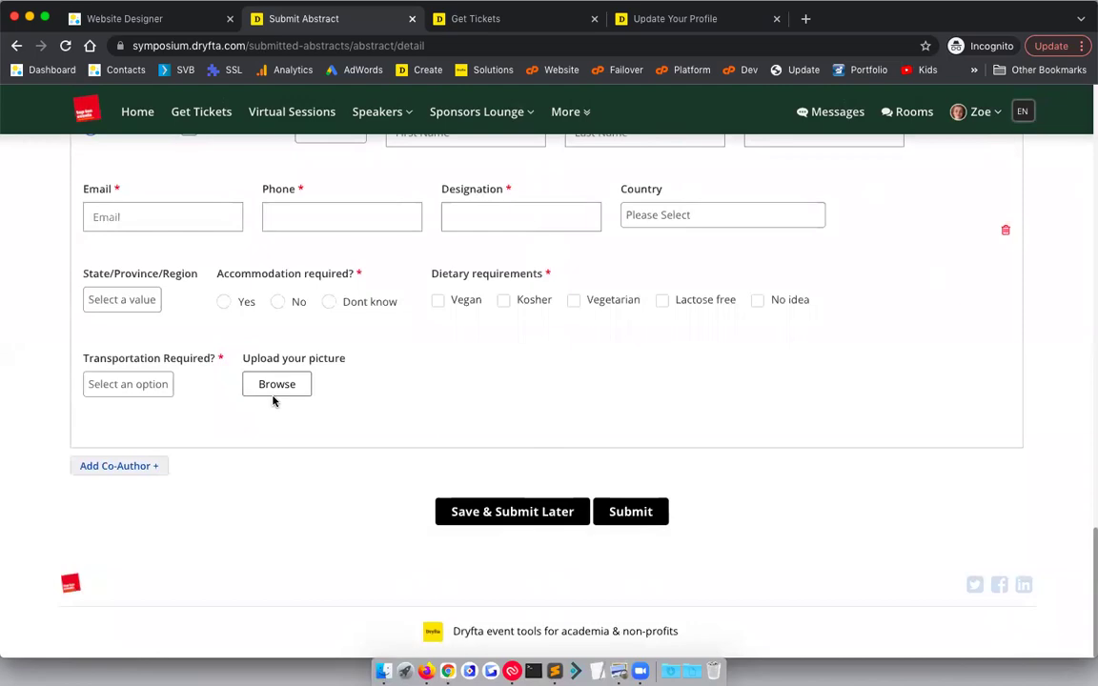
pyautogui.scroll(20, 273, 401)
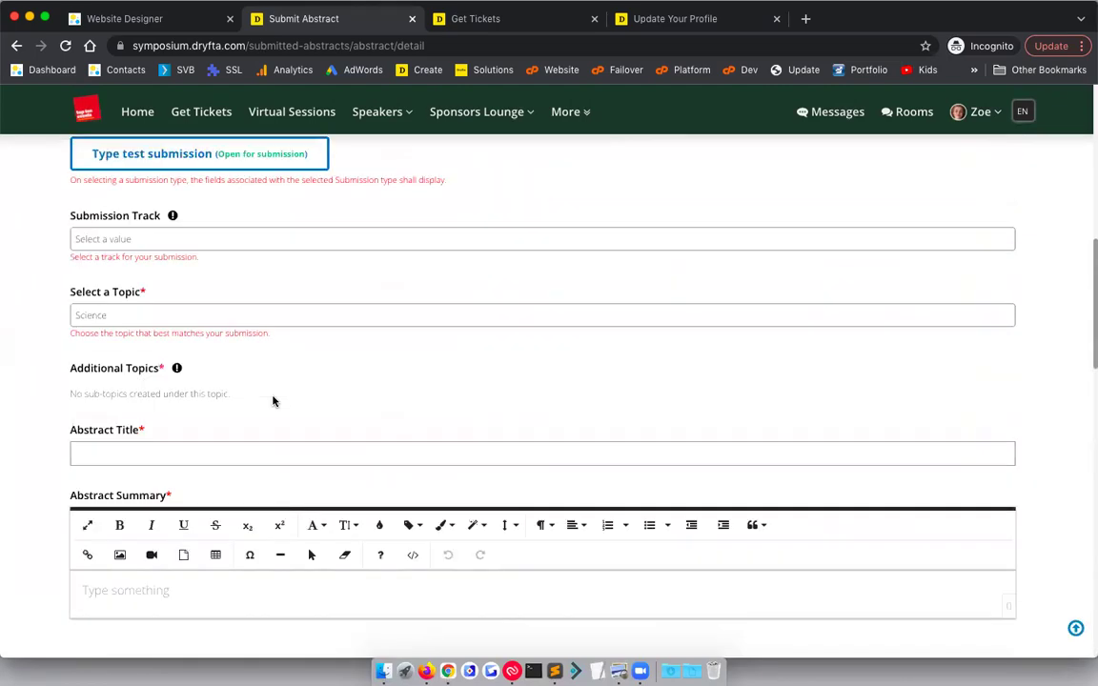
pyautogui.scroll(-5, 295, 462)
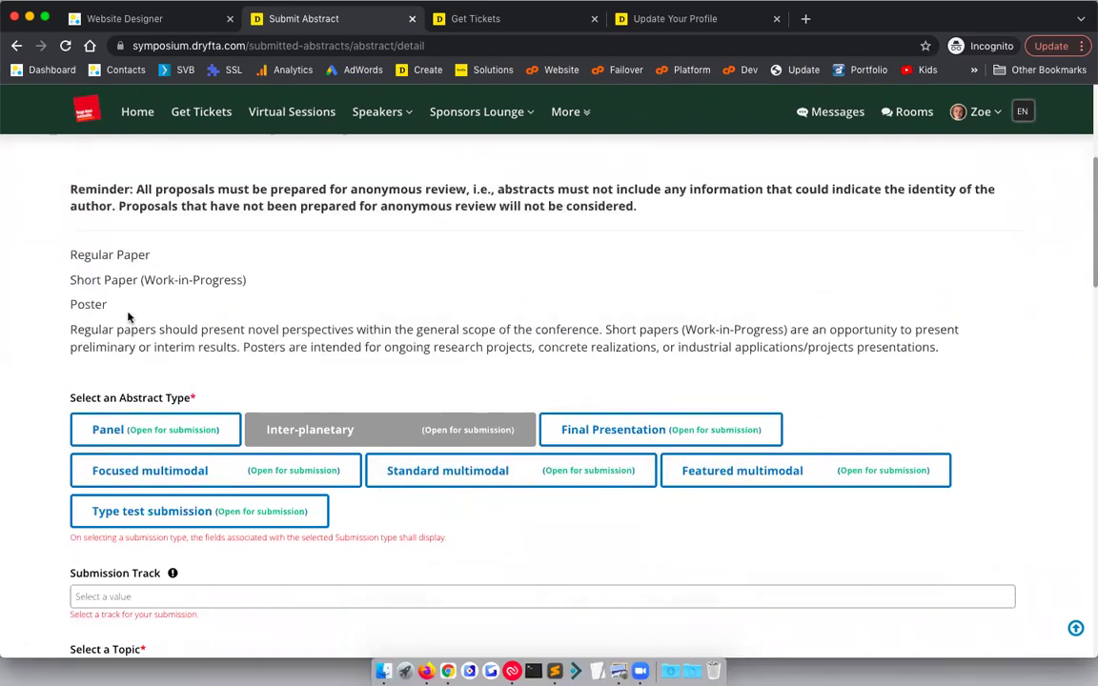
pyautogui.scroll(5, 40, 320)
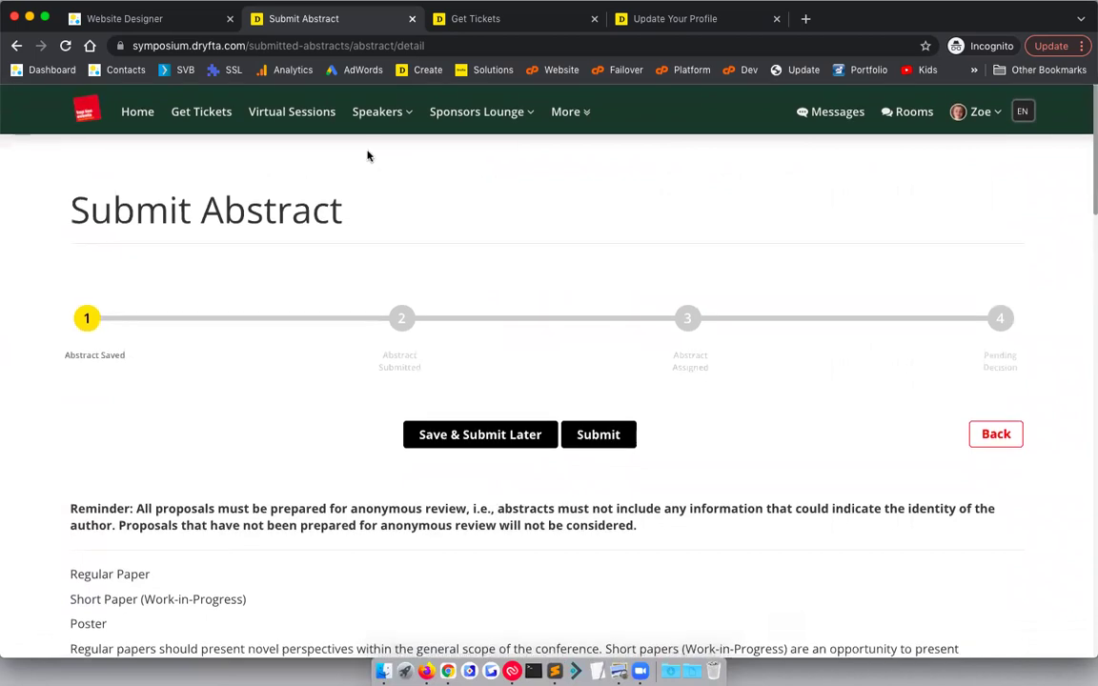
# Switch to the event's admin dashboard and view the list of all submissions under Submissions/Reviews.
pyautogui.click(168, 21)
pyautogui.click(59, 99)
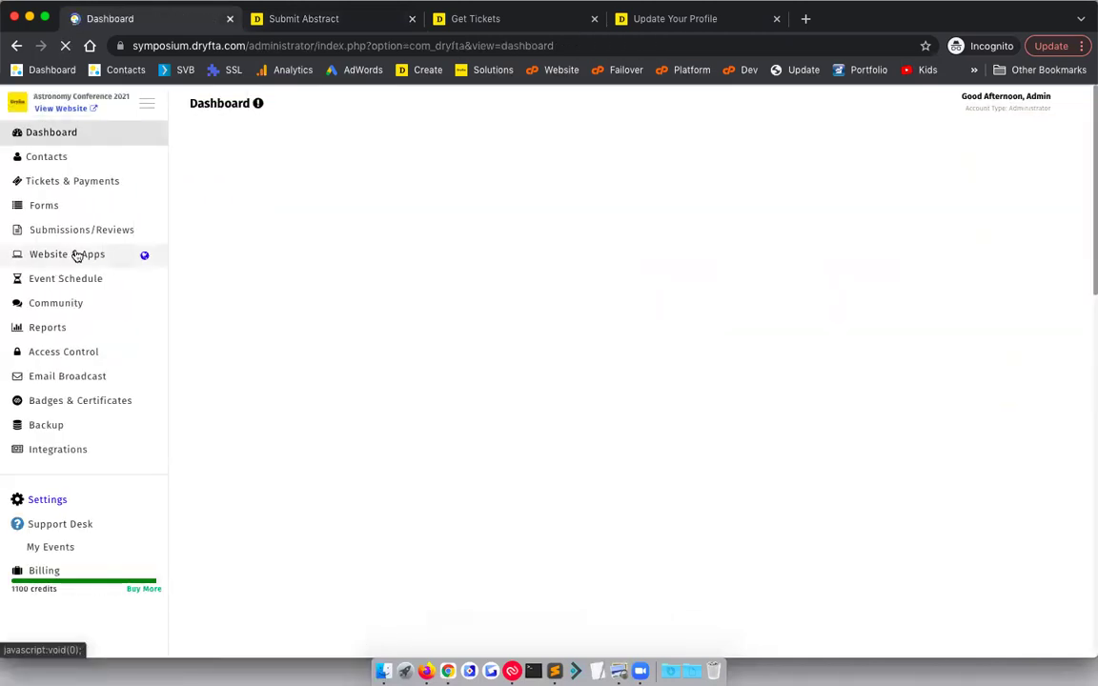
pyautogui.click(101, 231)
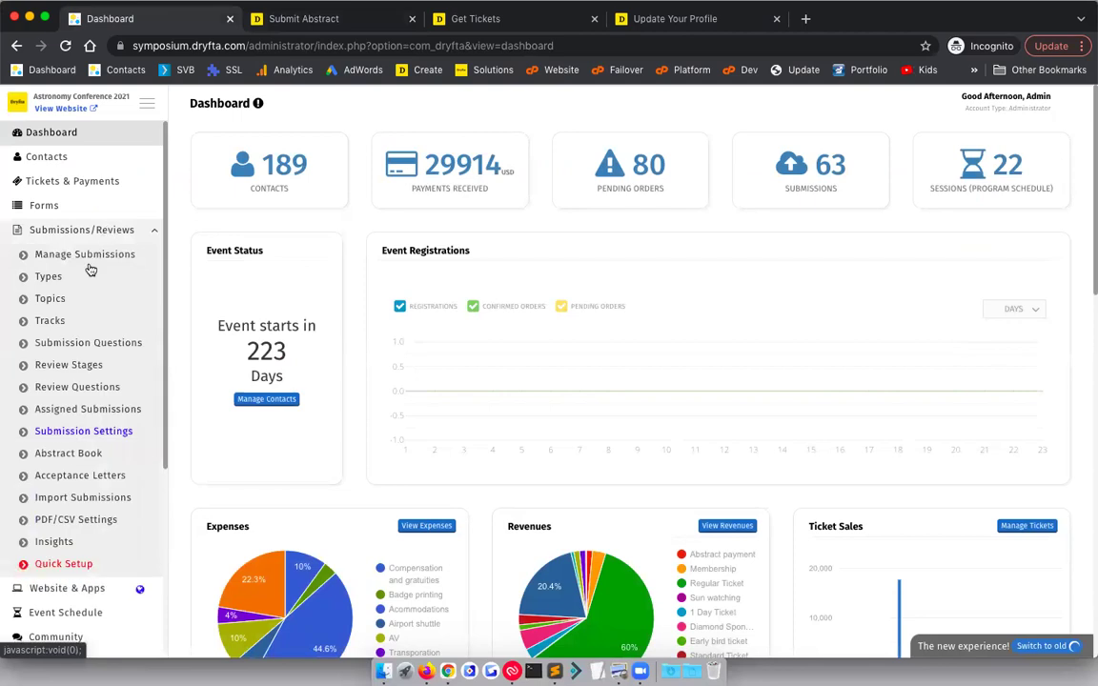
pyautogui.click(95, 256)
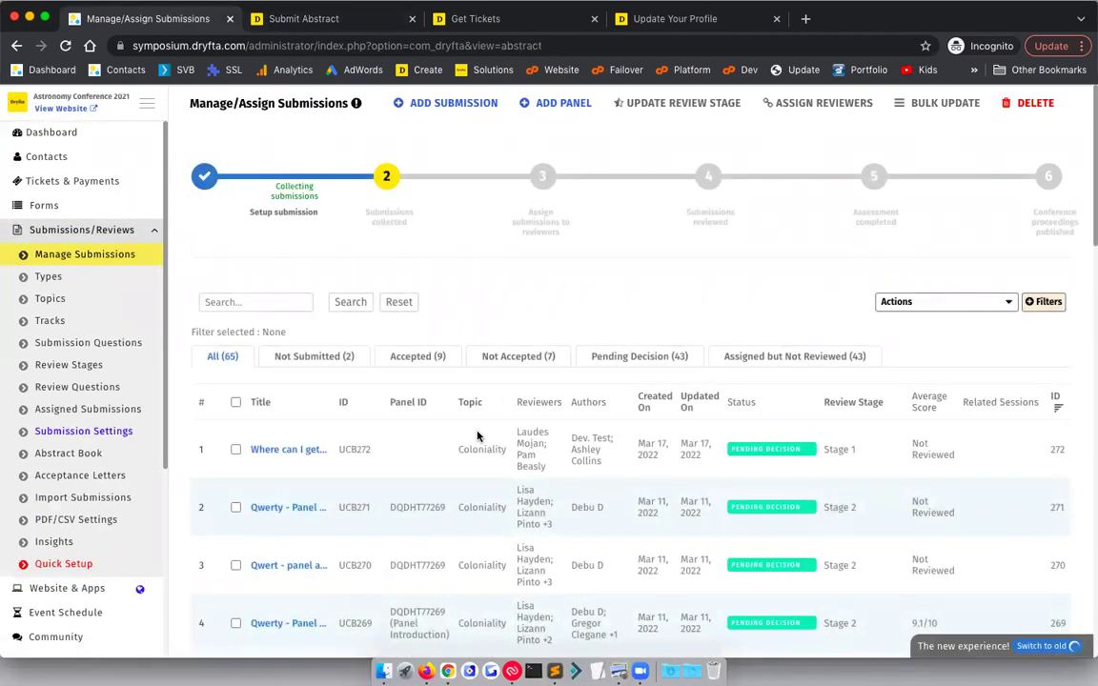
pyautogui.scroll(-4, 446, 458)
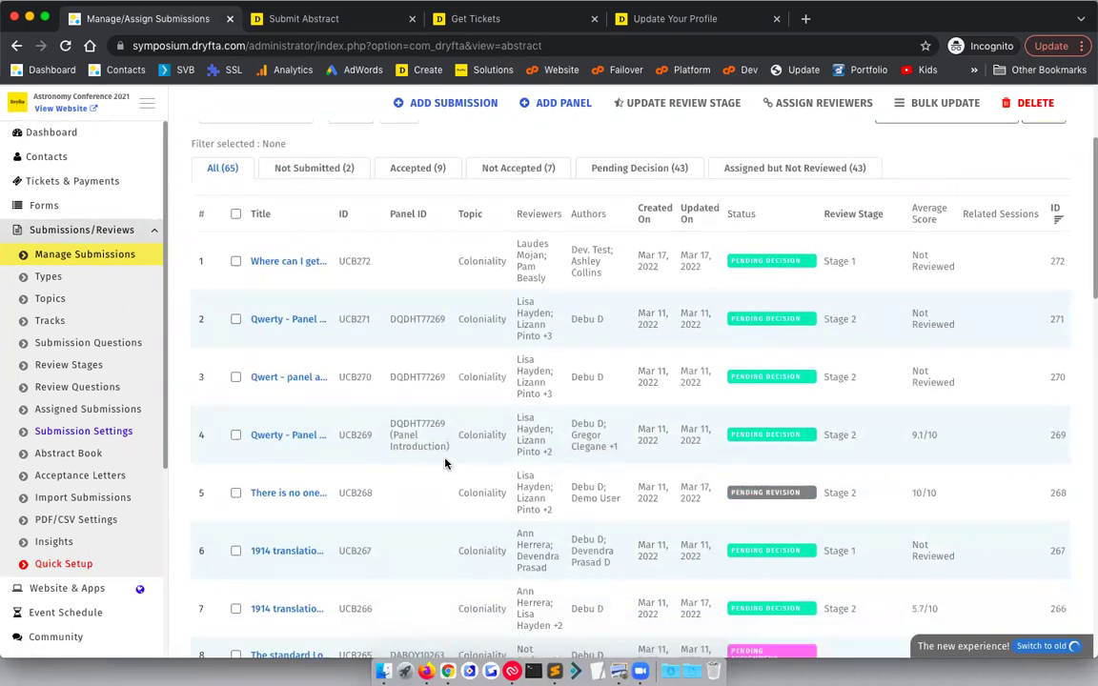
pyautogui.scroll(3, 444, 463)
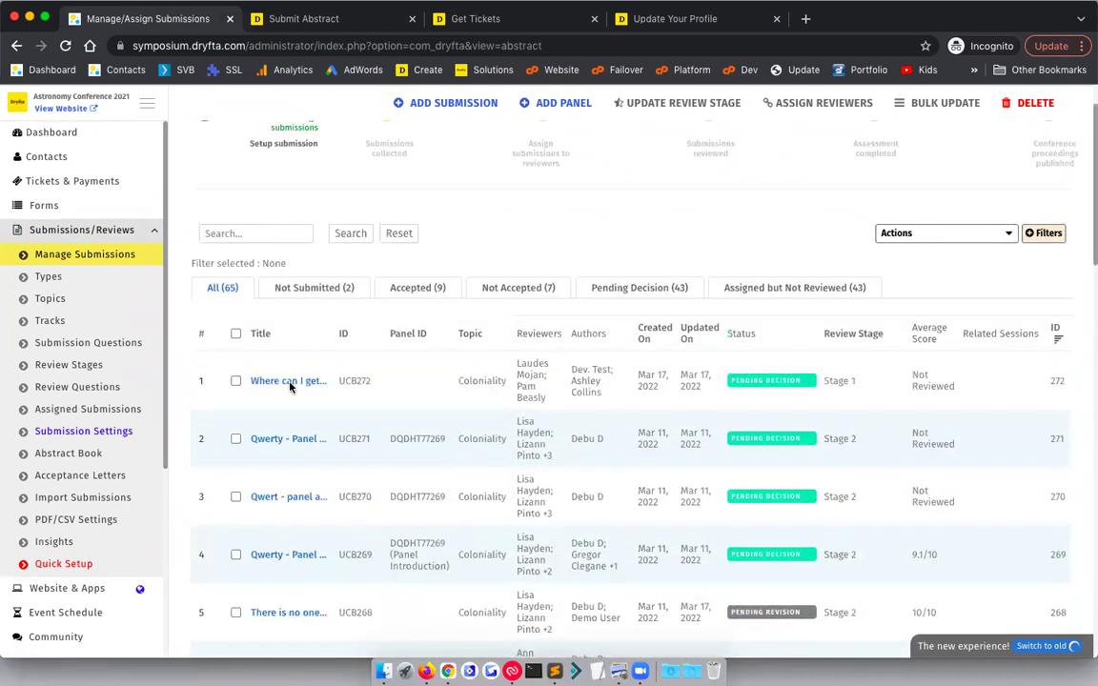
# Filter the submissions to those with a pending decision and select all listed entries.
pyautogui.click(236, 334)
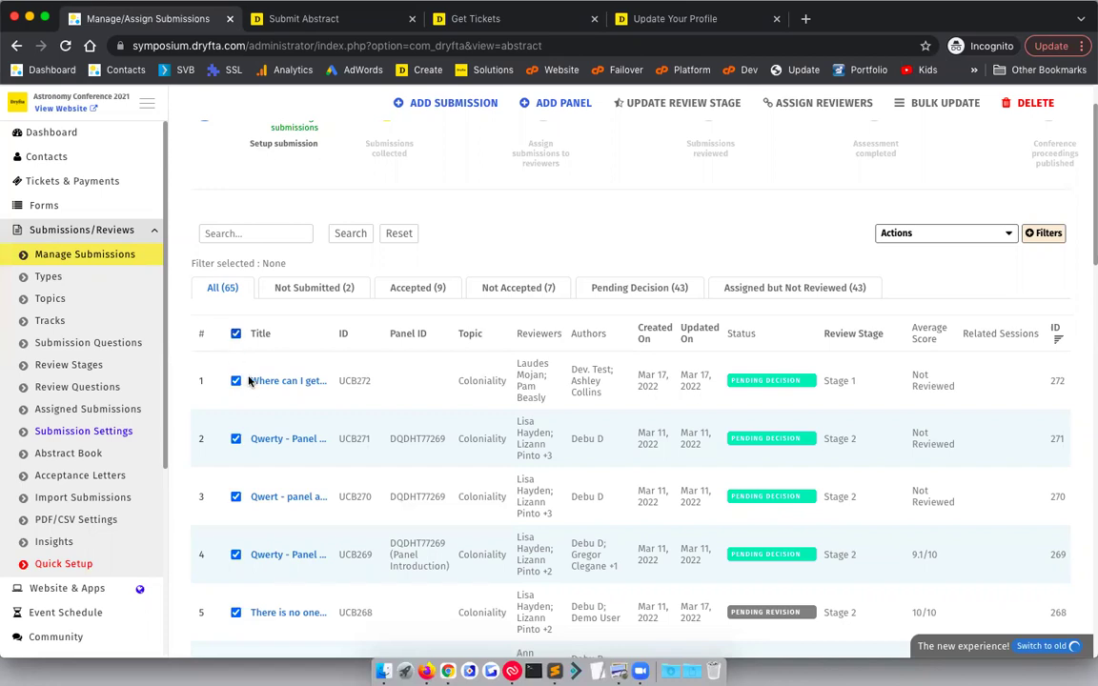
pyautogui.click(620, 287)
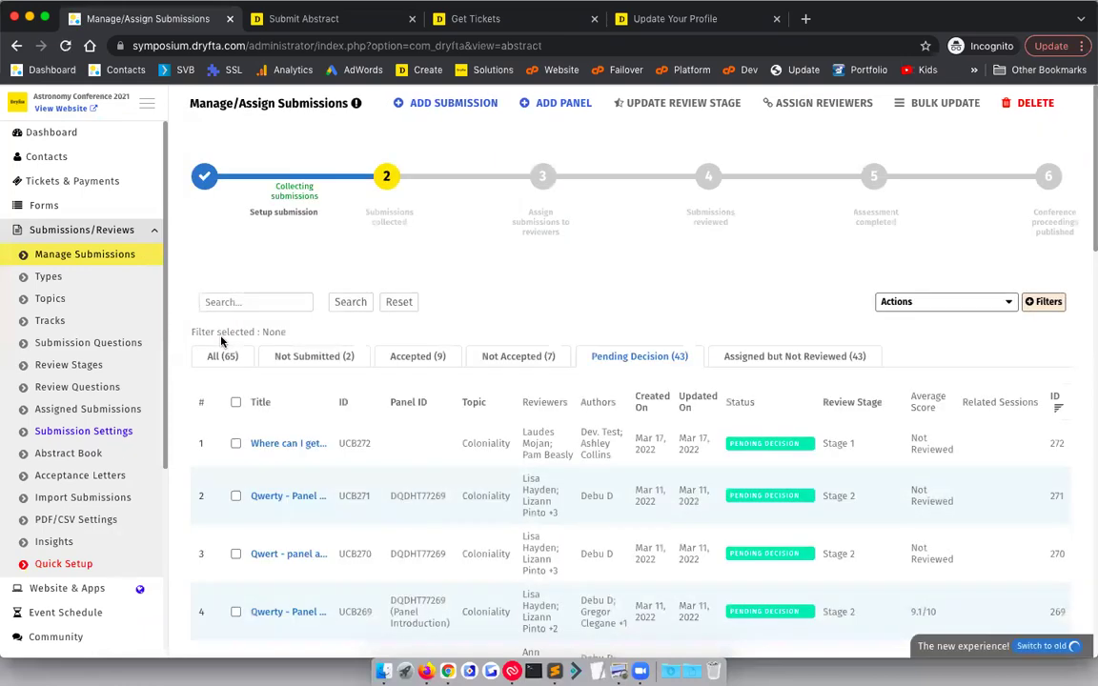
pyautogui.click(236, 403)
# Pick eight reviewers for the selected submissions in the Assign Reviewers dialog, then close it without assigning them.
pyautogui.click(801, 107)
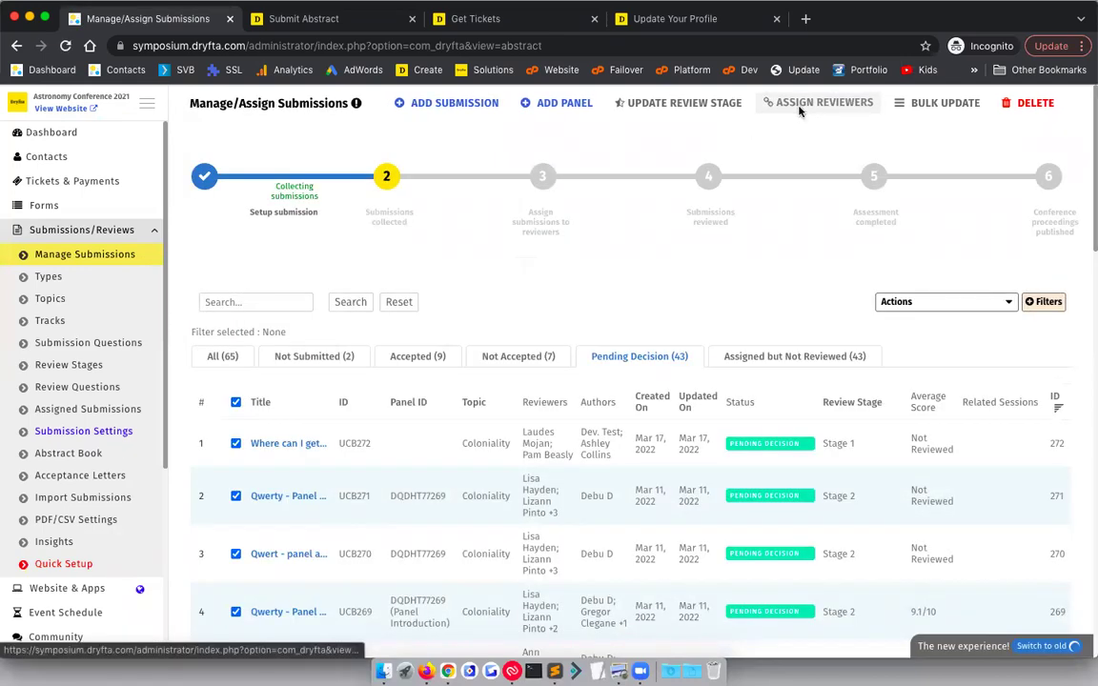
pyautogui.click(377, 292)
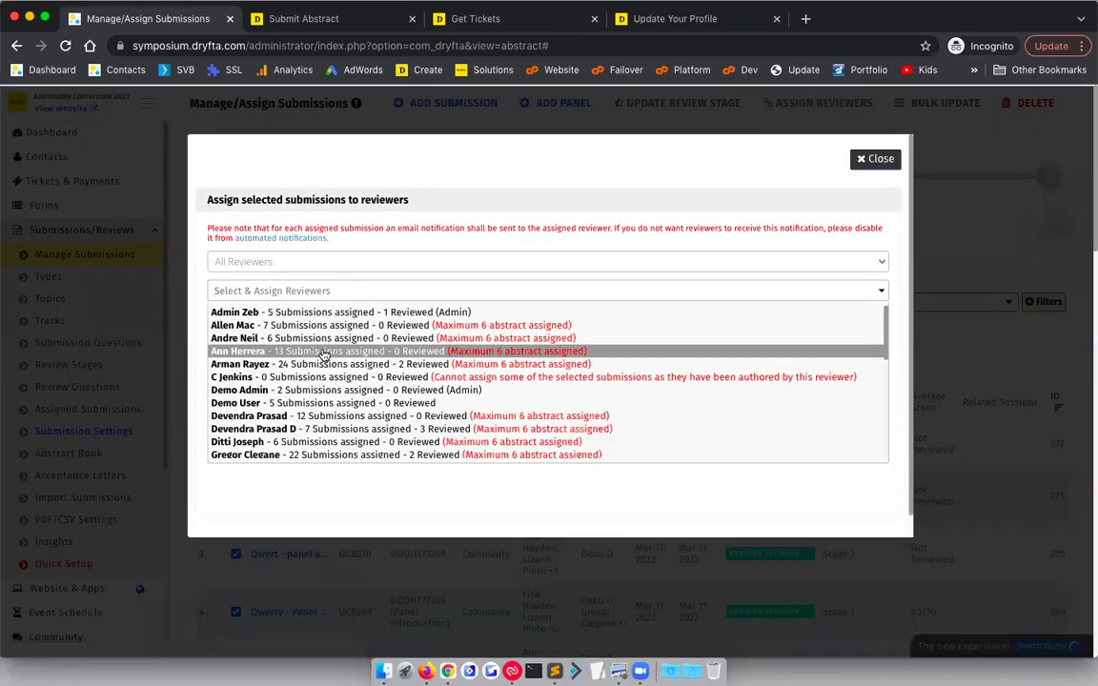
pyautogui.click(381, 351)
pyautogui.click(409, 449)
pyautogui.click(412, 414)
pyautogui.click(422, 488)
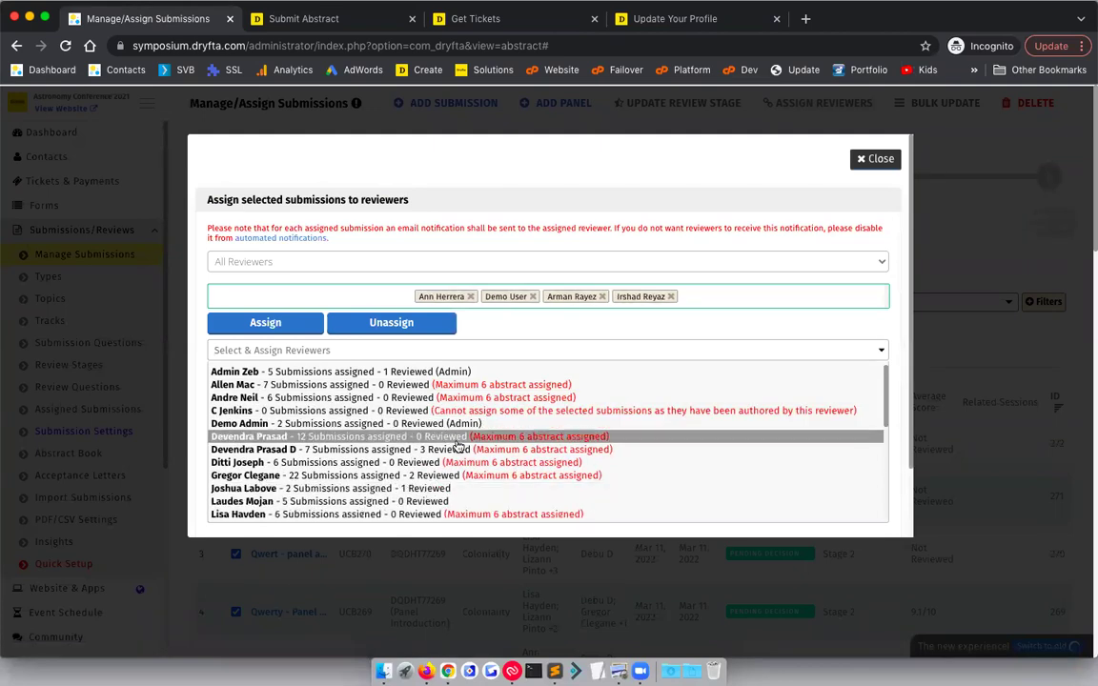
pyautogui.click(456, 437)
pyautogui.click(501, 474)
pyautogui.click(562, 449)
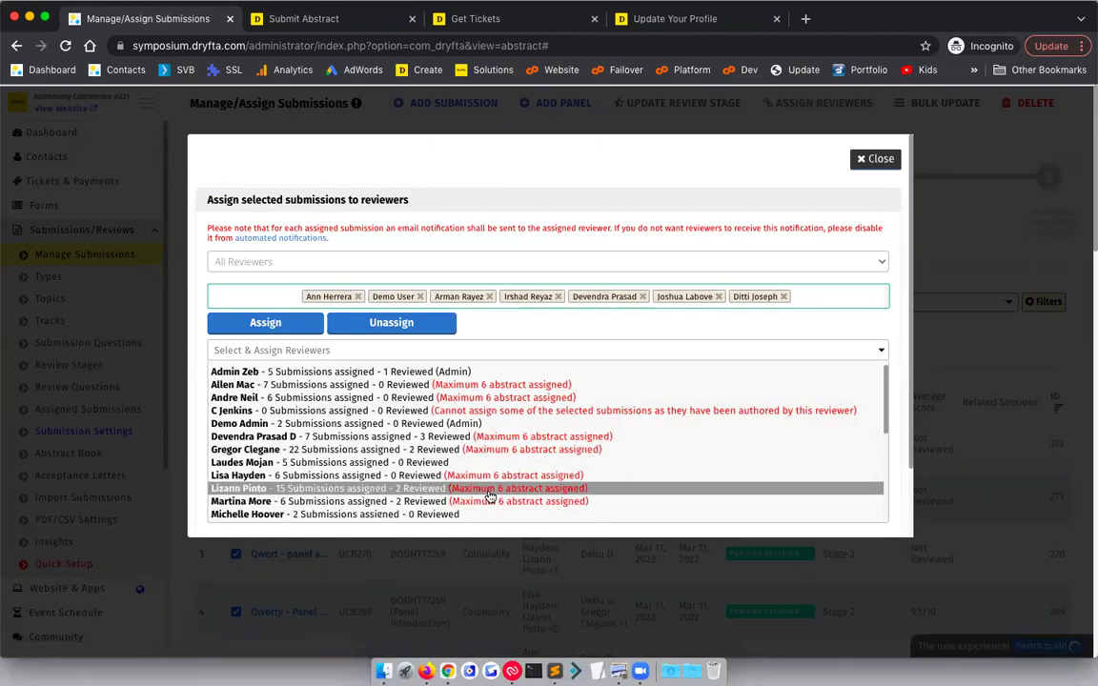
pyautogui.click(489, 490)
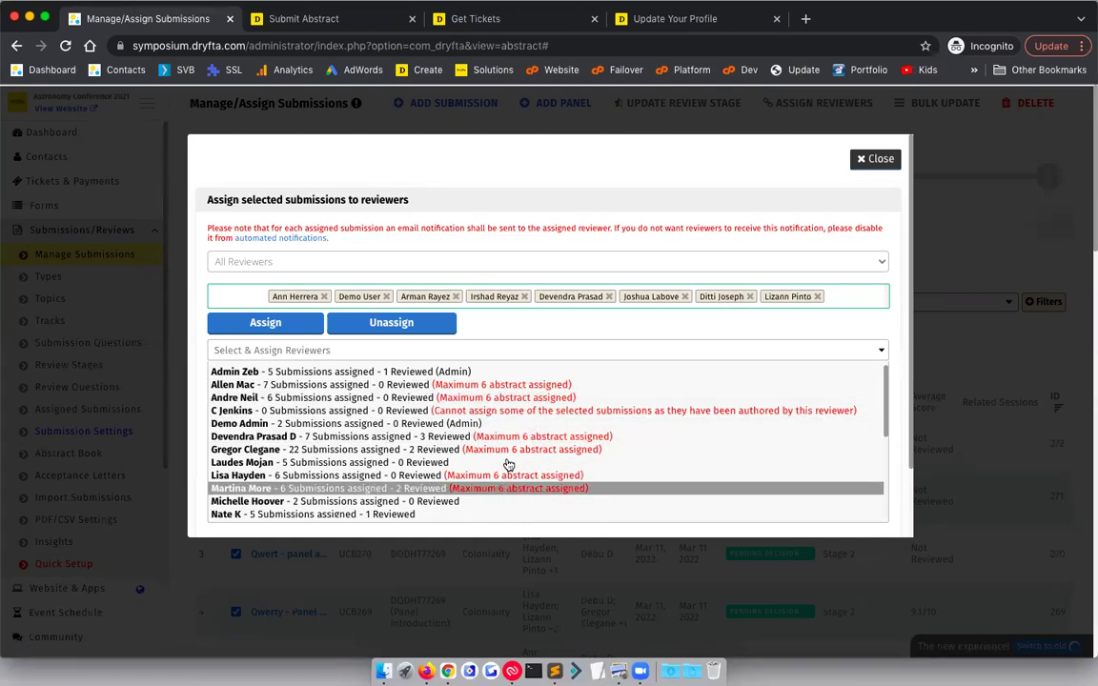
pyautogui.click(498, 228)
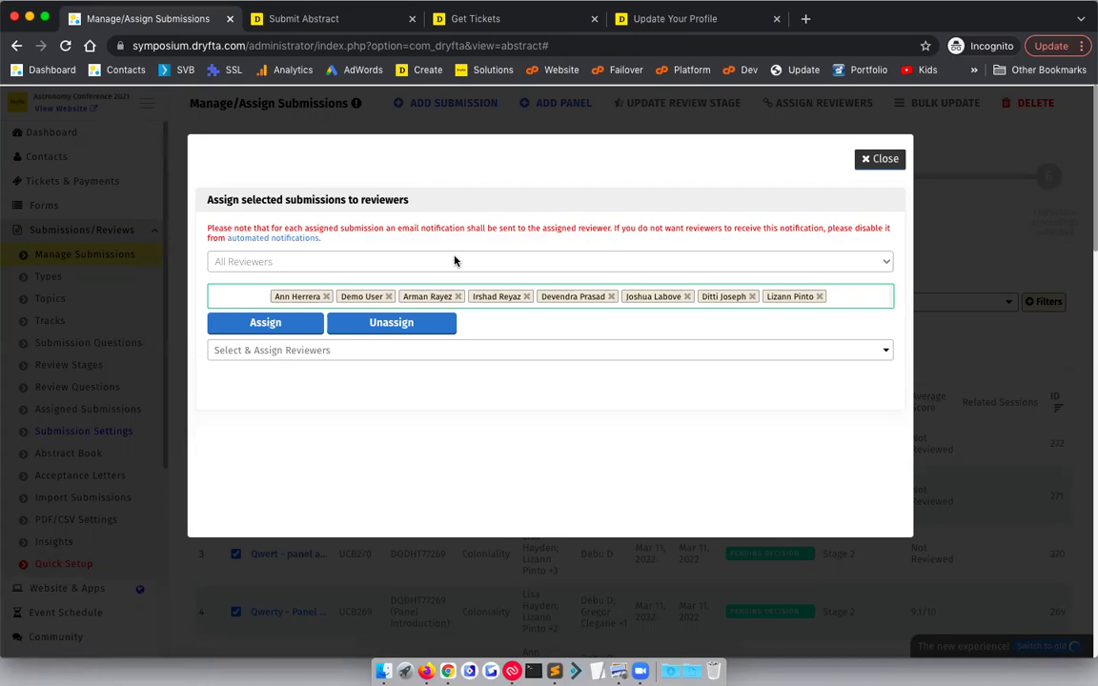
pyautogui.click(879, 160)
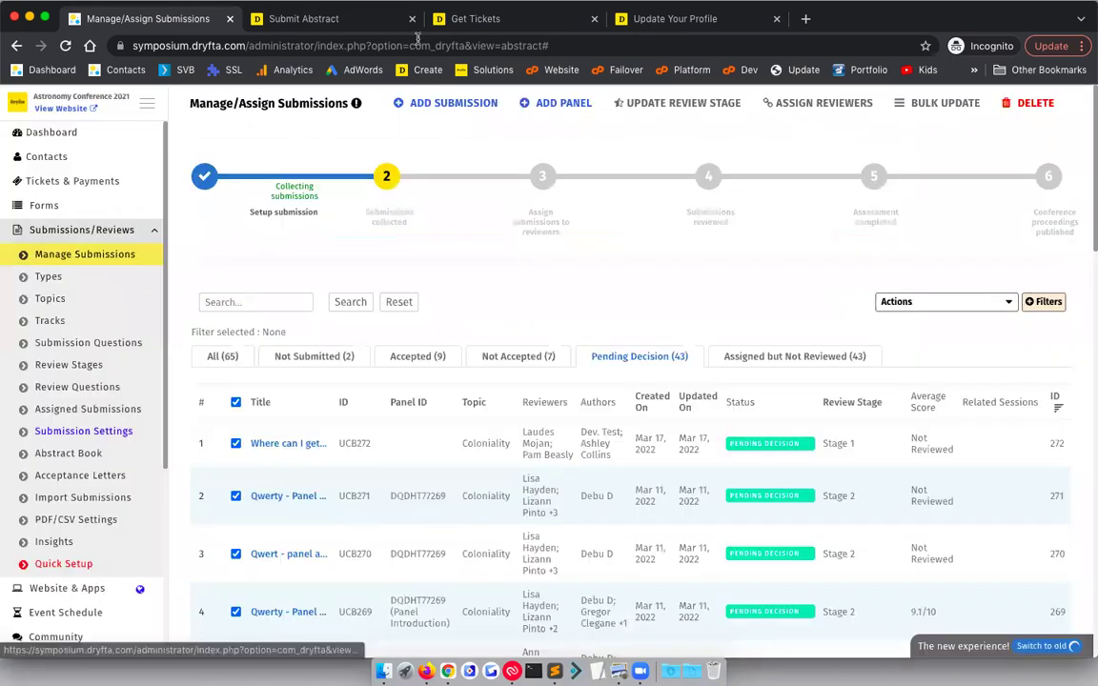
# Switch to the event website and view the reviewer account's Assigned Abstracts list with deadlines and review actions.
pyautogui.click(296, 21)
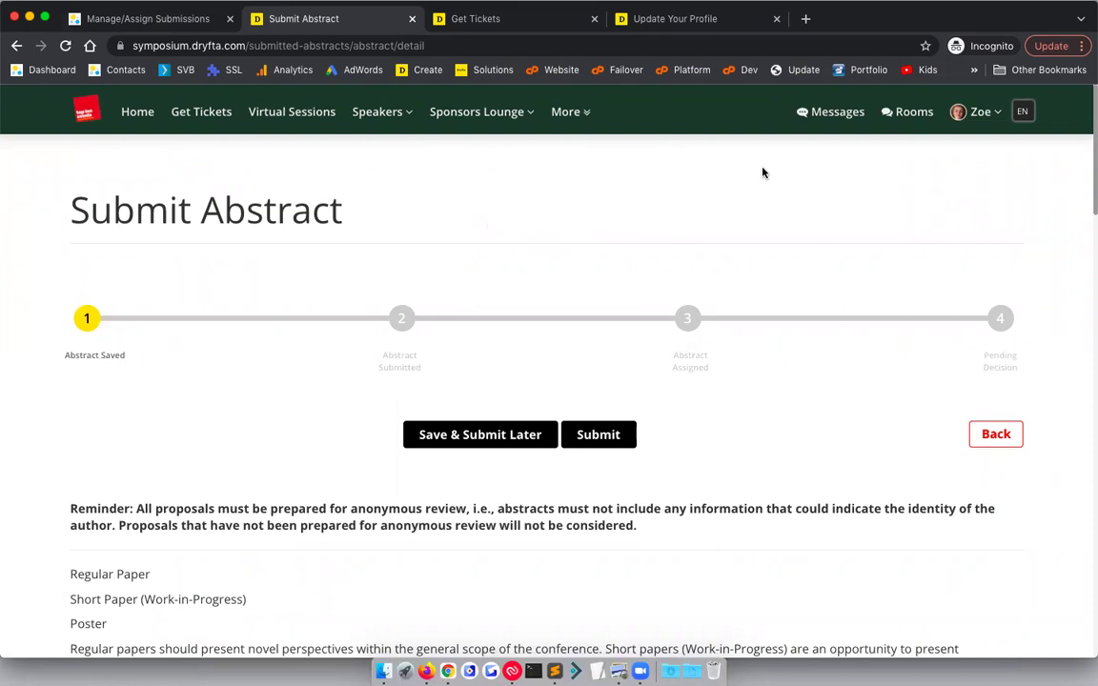
pyautogui.click(995, 121)
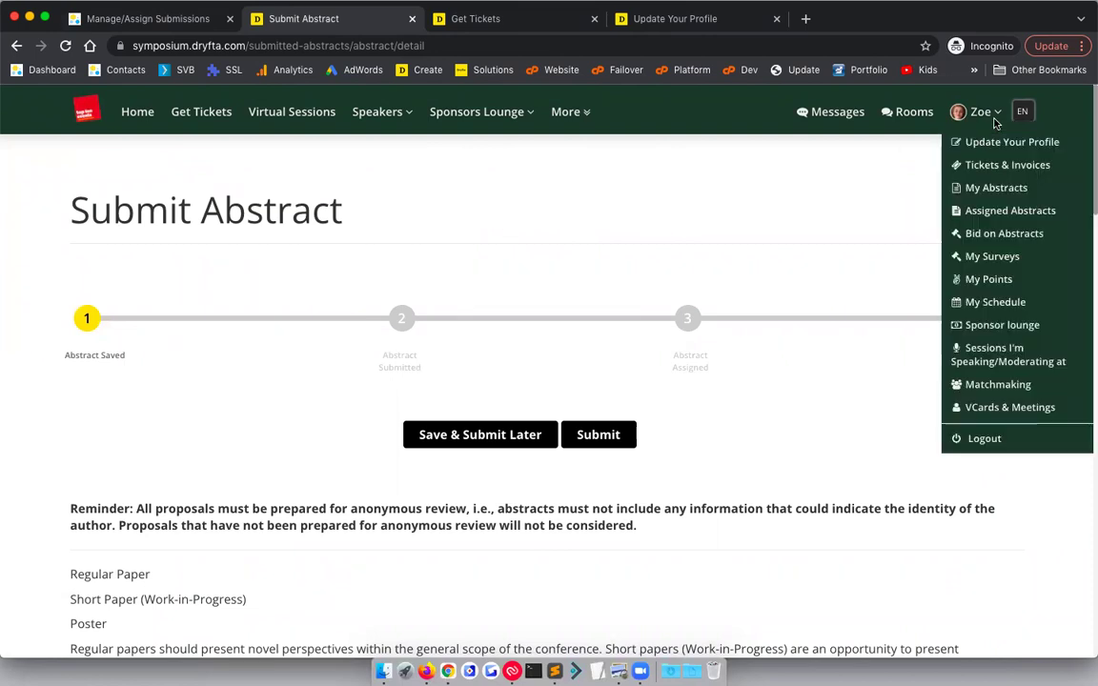
pyautogui.moveTo(963, 112)
pyautogui.click(999, 211)
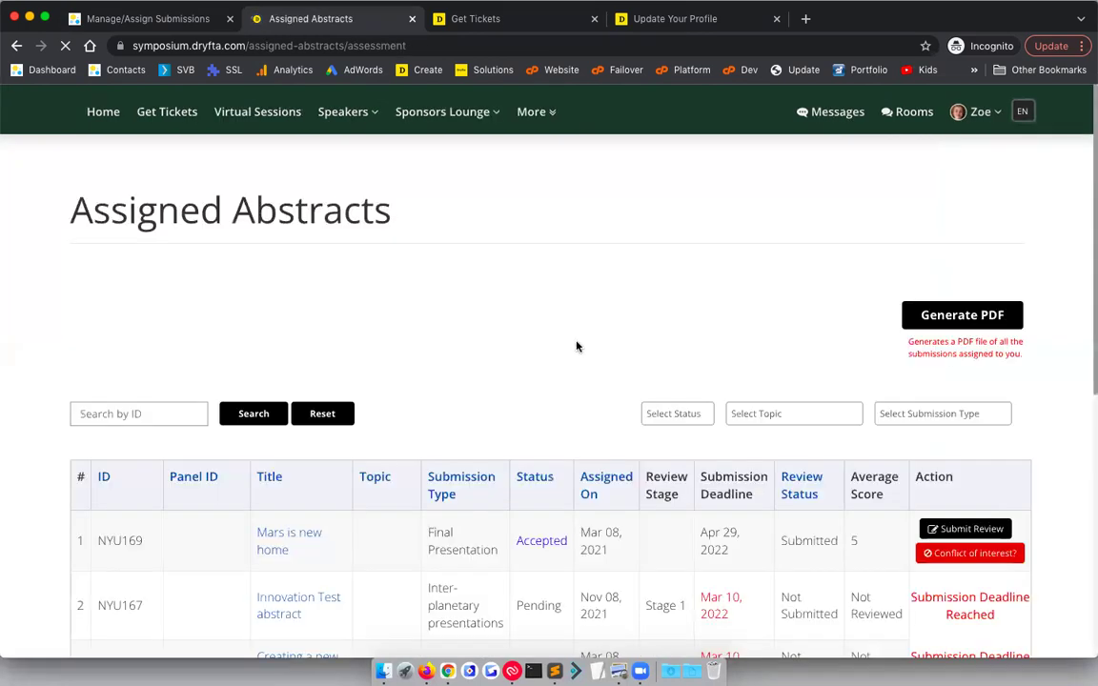
pyautogui.scroll(-2, 425, 421)
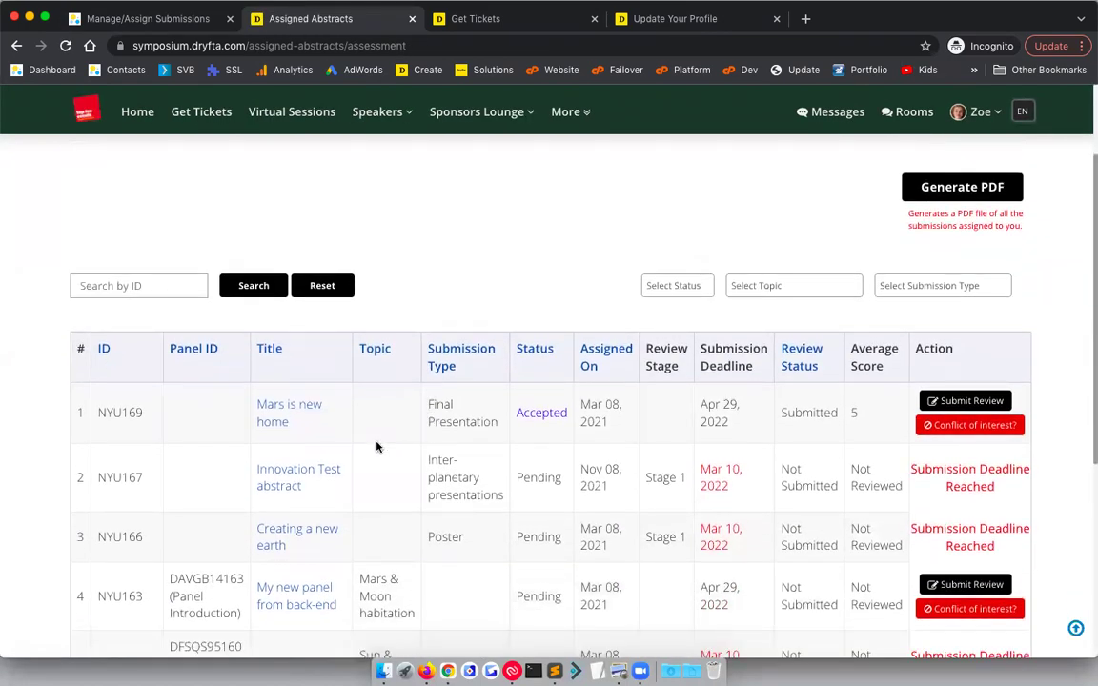
pyautogui.scroll(-3, 375, 446)
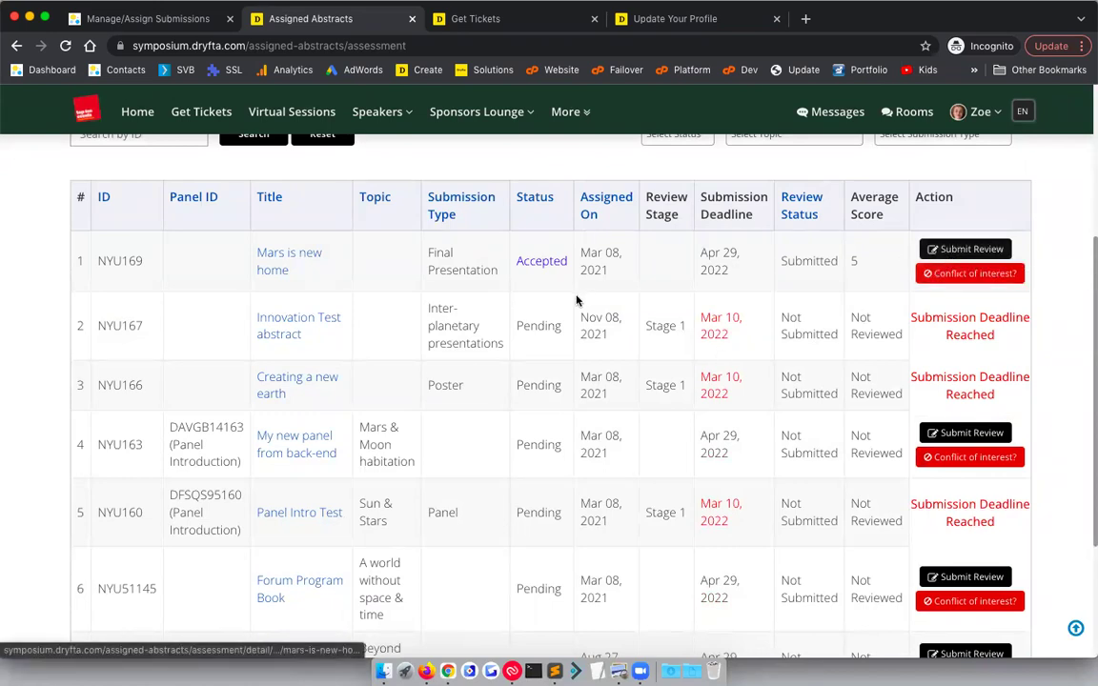
pyautogui.scroll(-1, 753, 315)
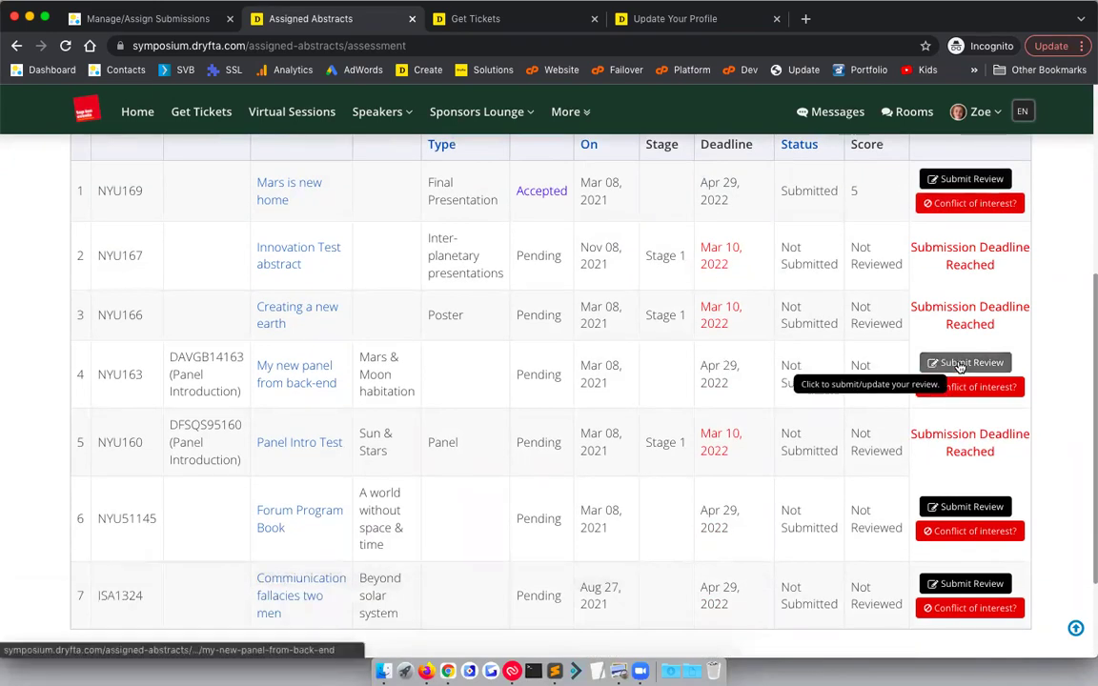
# Open the review form for "My new panel from back-end" and examine its submission information, rating questions, rebuttals and reviewer discussion sections.
pyautogui.click(964, 362)
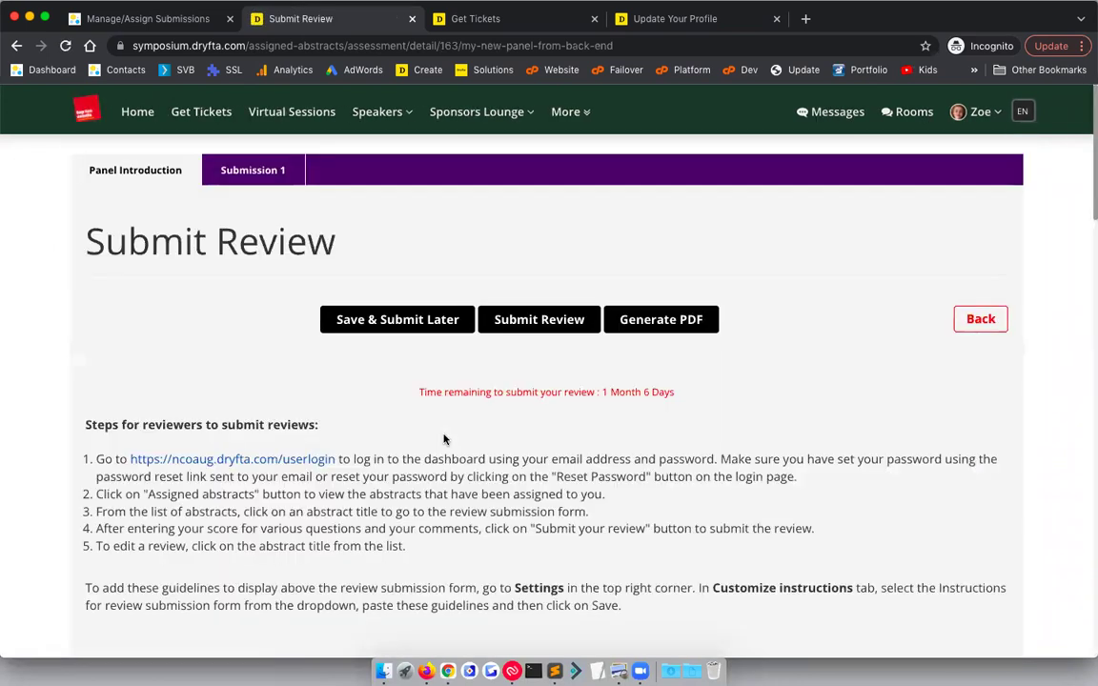
pyautogui.scroll(-5, 443, 436)
pyautogui.scroll(-4, 419, 415)
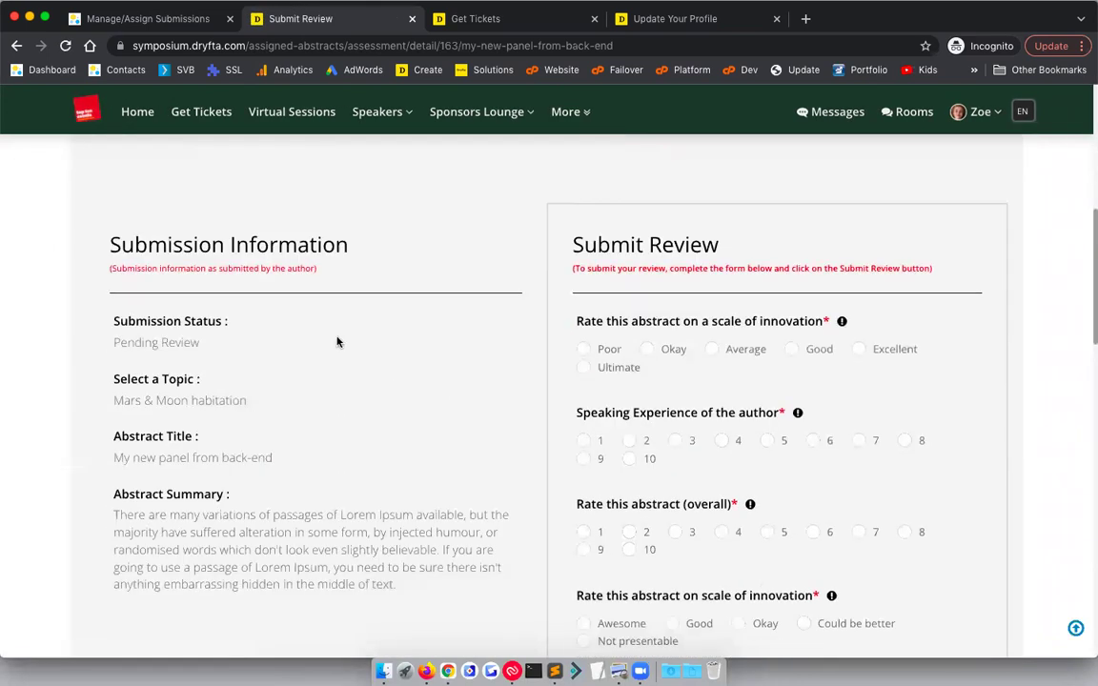
pyautogui.scroll(-3, 336, 341)
pyautogui.scroll(3, 343, 341)
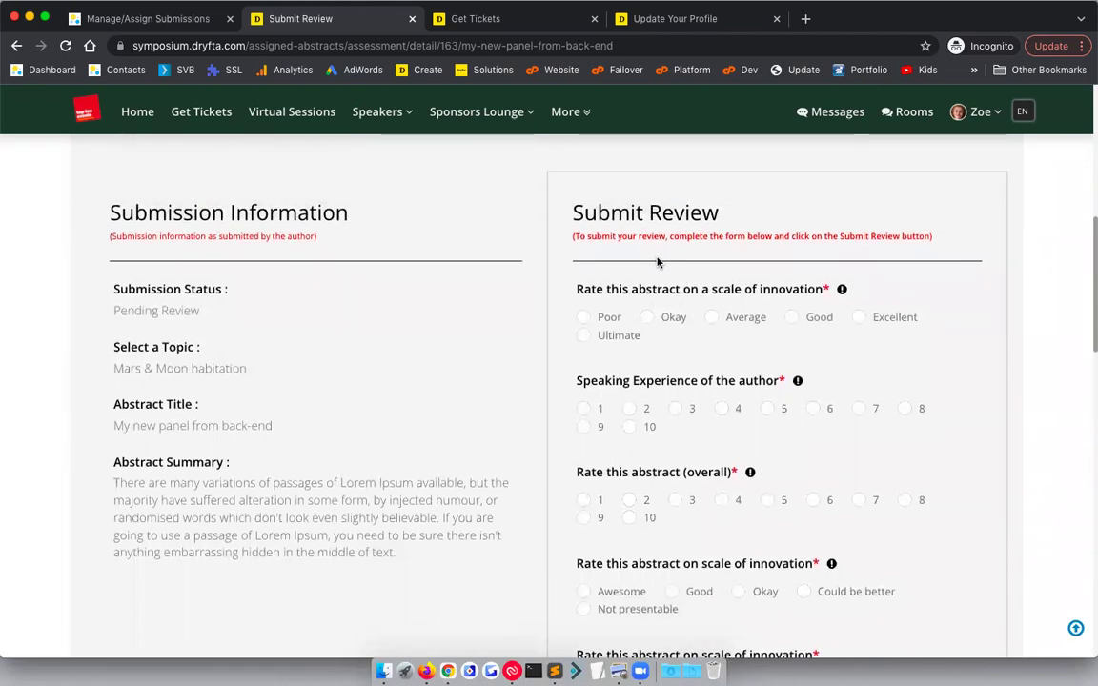
pyautogui.scroll(-5, 657, 262)
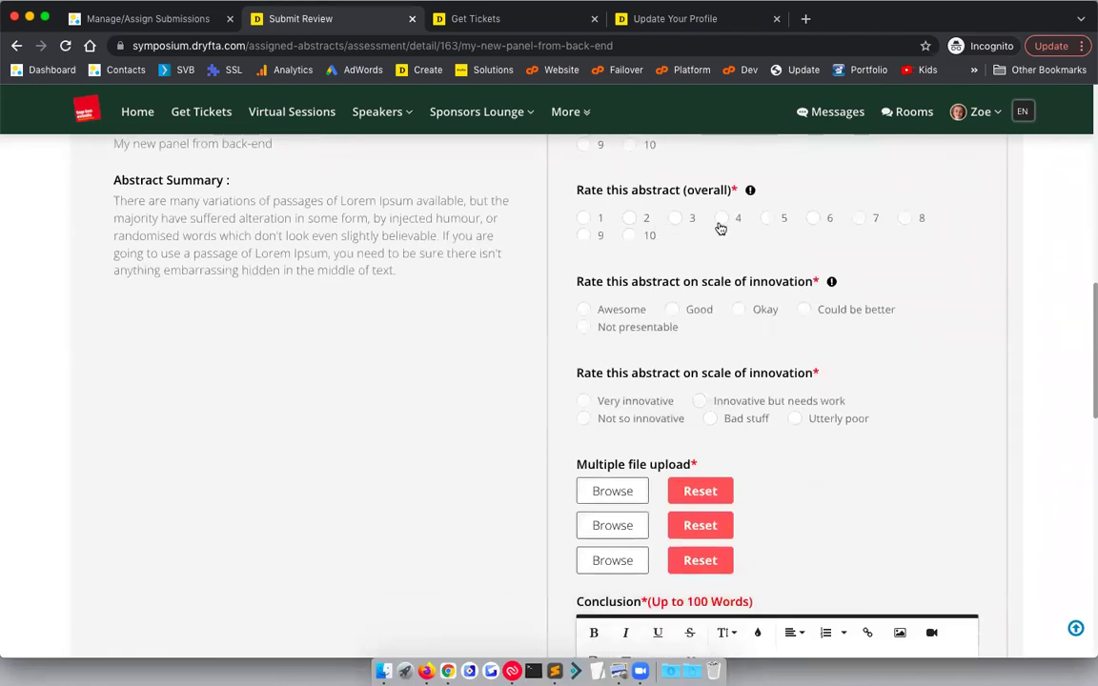
pyautogui.click(705, 314)
pyautogui.scroll(-8, 703, 398)
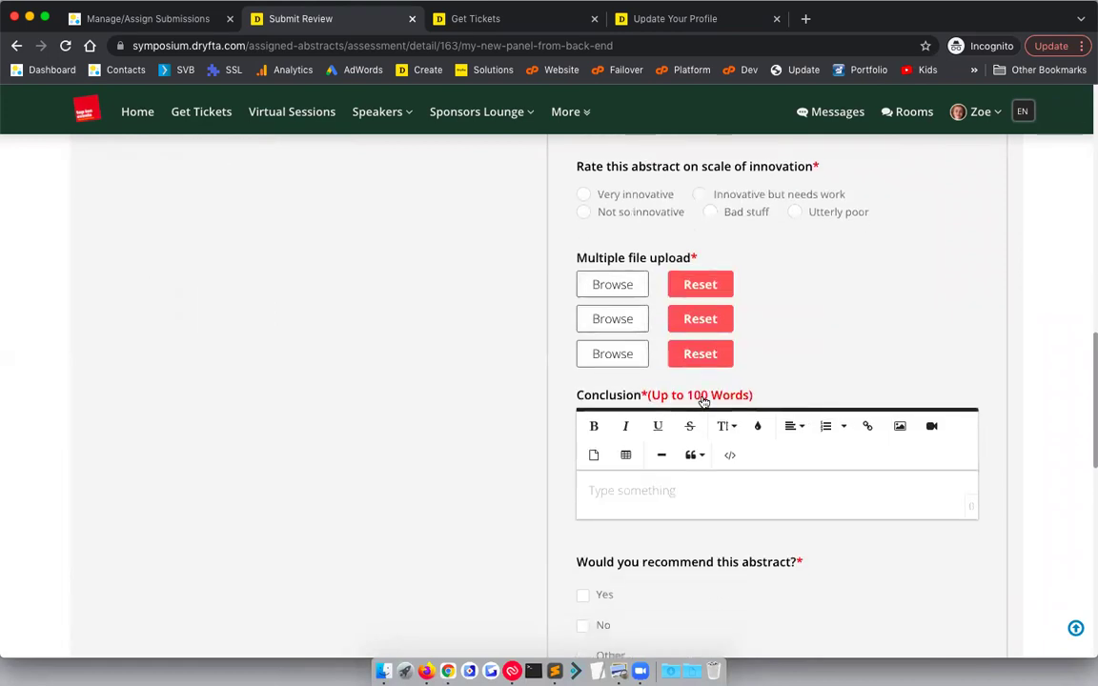
pyautogui.scroll(-3, 704, 401)
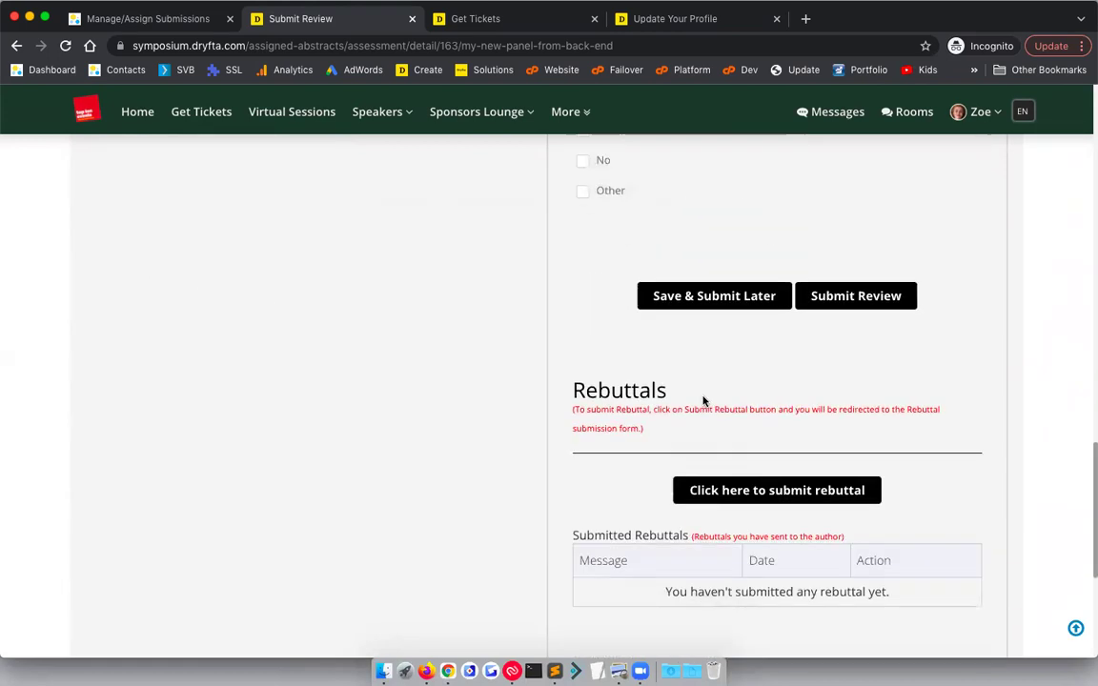
pyautogui.click(847, 296)
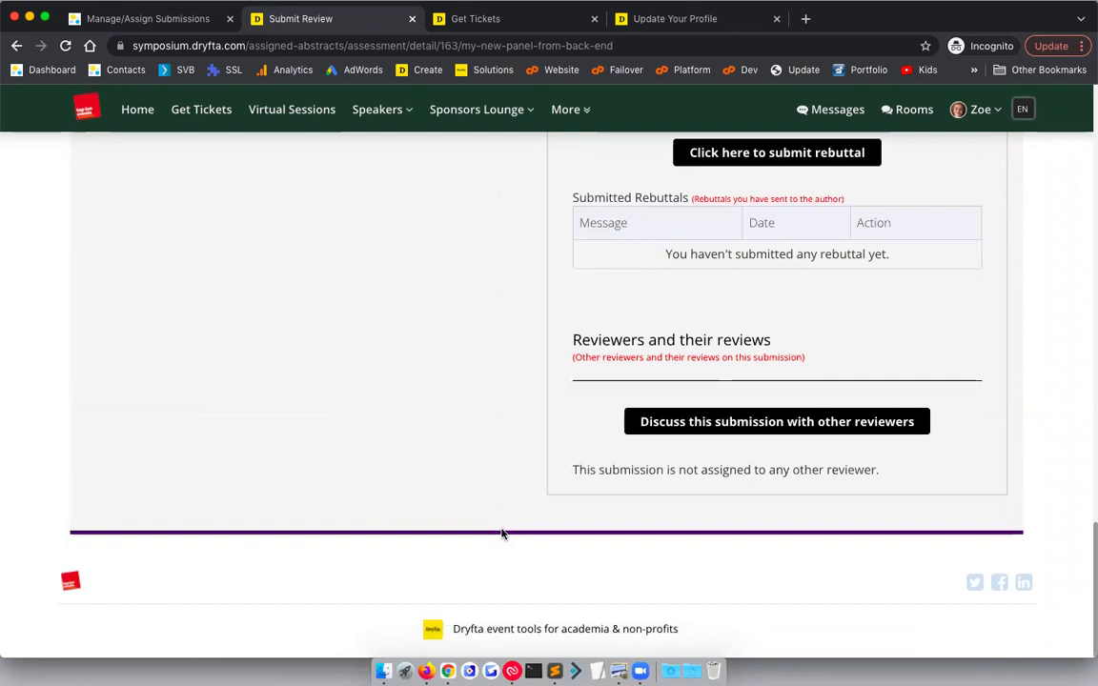
# Return to the admin submissions list and view the Reviewers & Reviews section of submission UCB269.
pyautogui.click(148, 19)
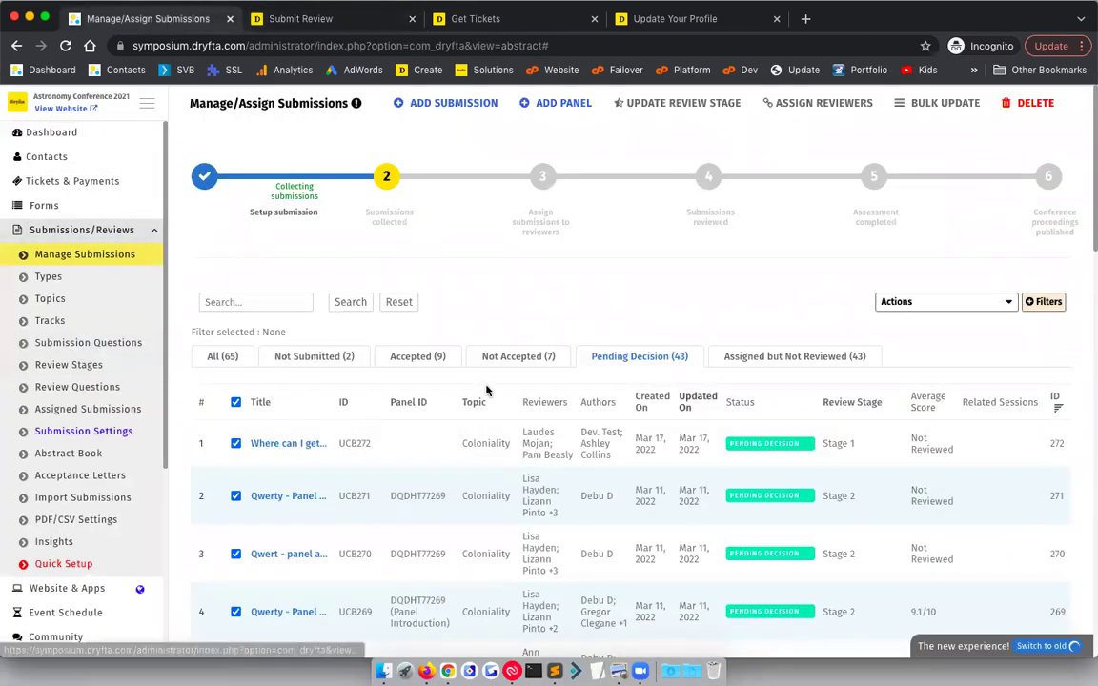
pyautogui.scroll(-3, 601, 437)
pyautogui.scroll(-2, 602, 442)
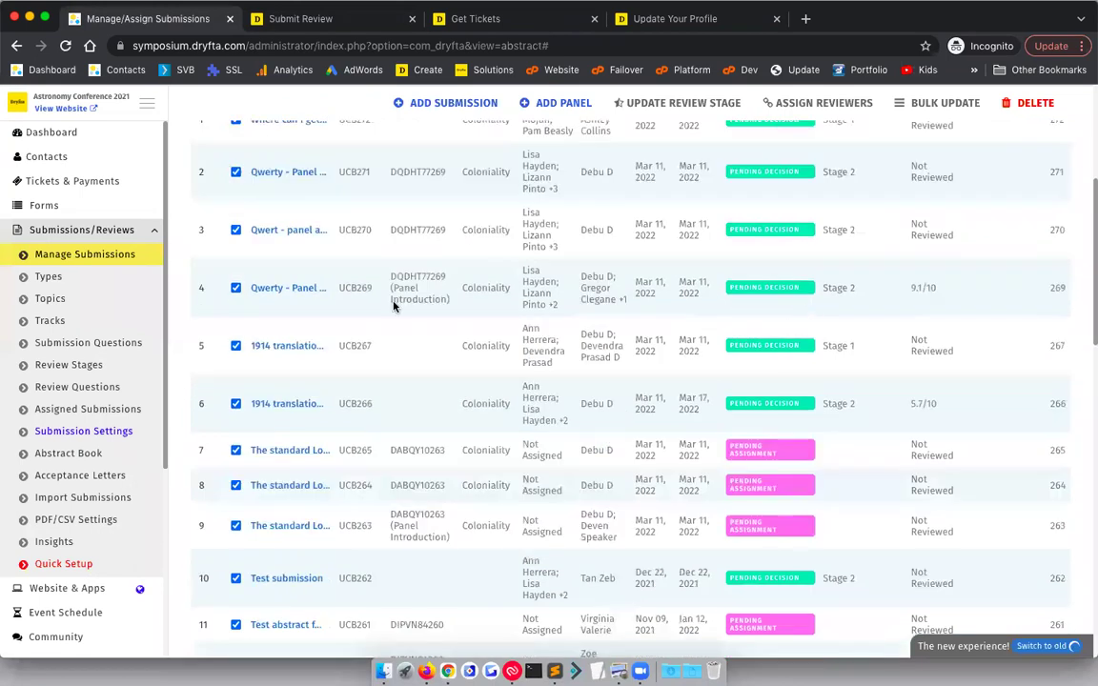
pyautogui.click(306, 288)
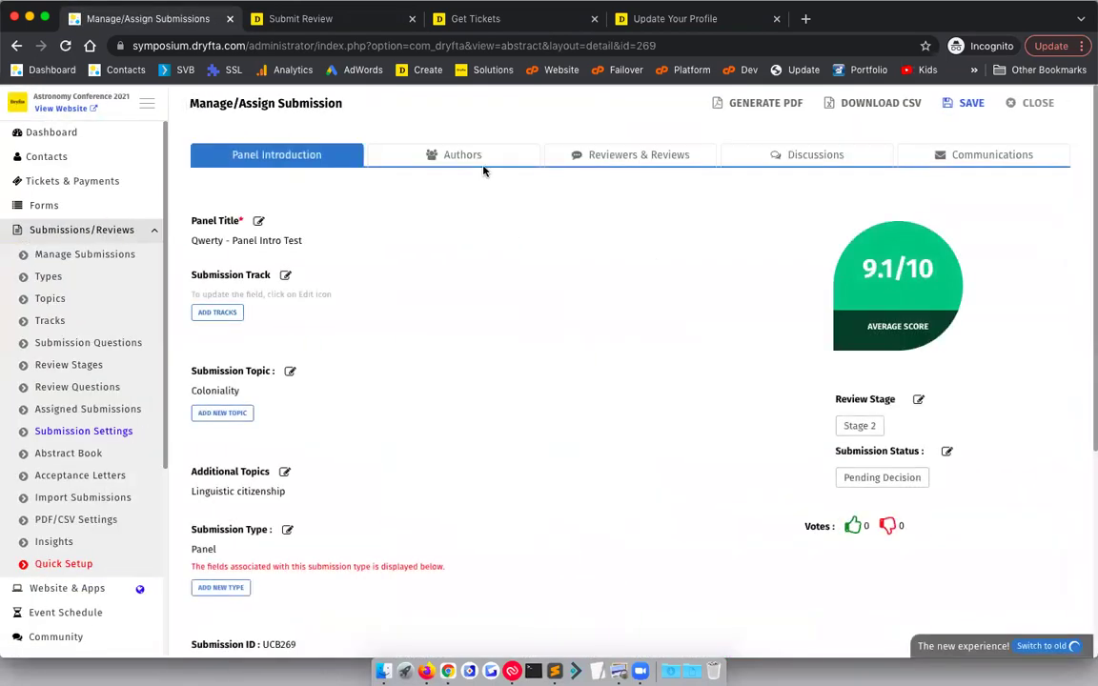
pyautogui.click(631, 162)
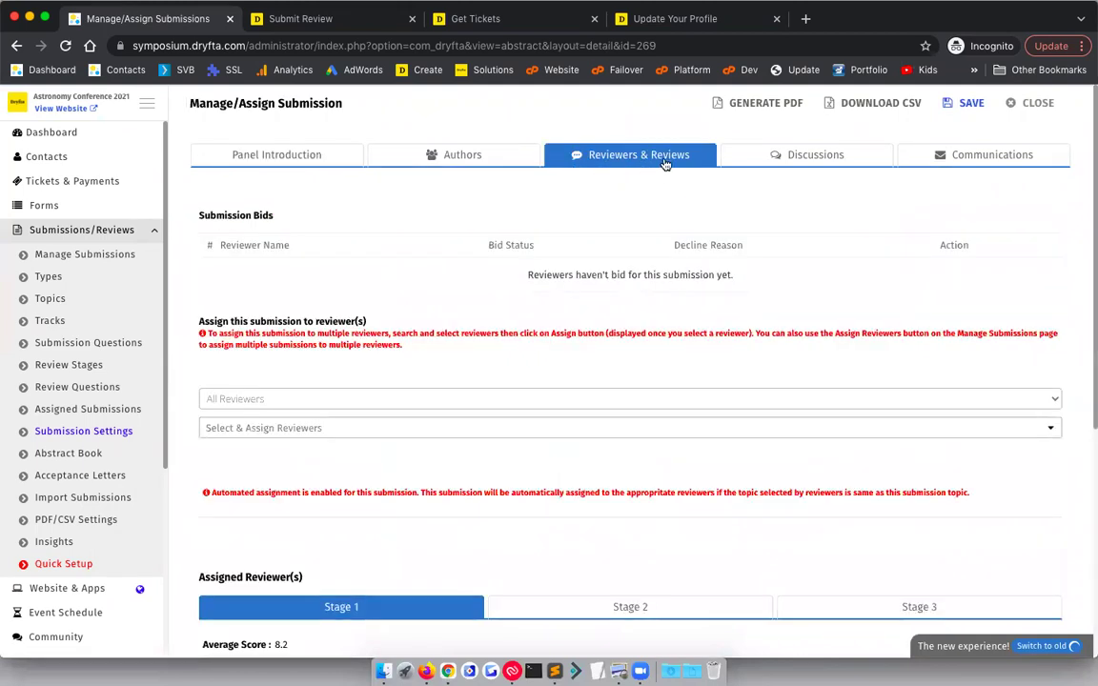
# Examine the submission's assigned reviewers and their scores for each review stage, including a completed Stage 2 review.
pyautogui.scroll(-5, 637, 262)
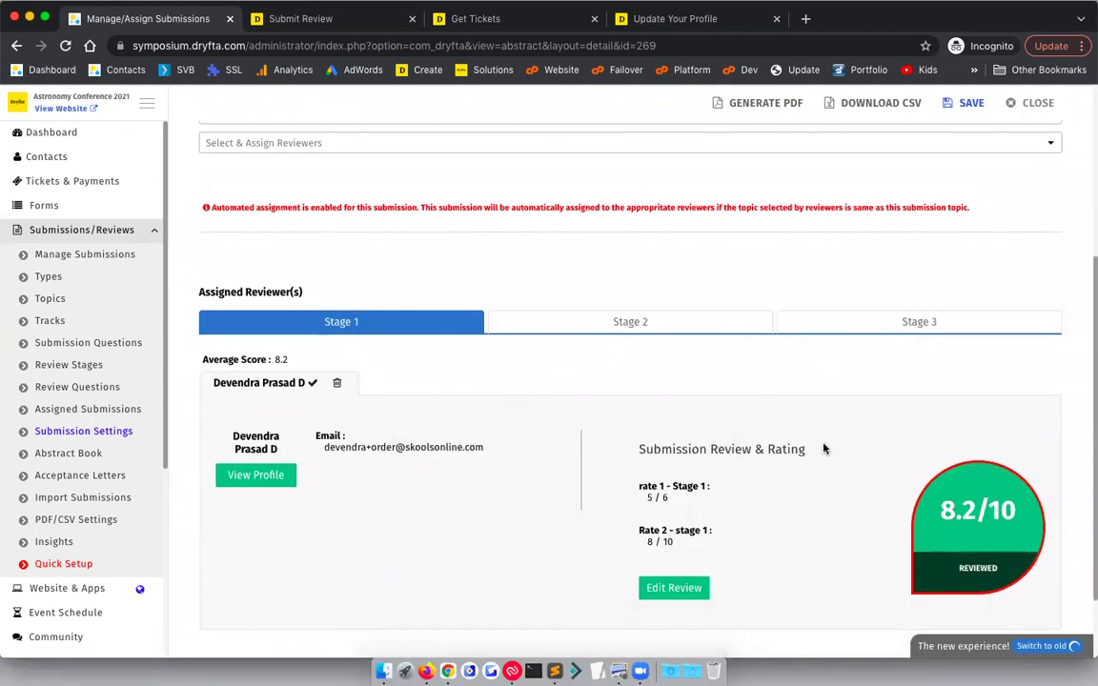
pyautogui.scroll(-2, 824, 449)
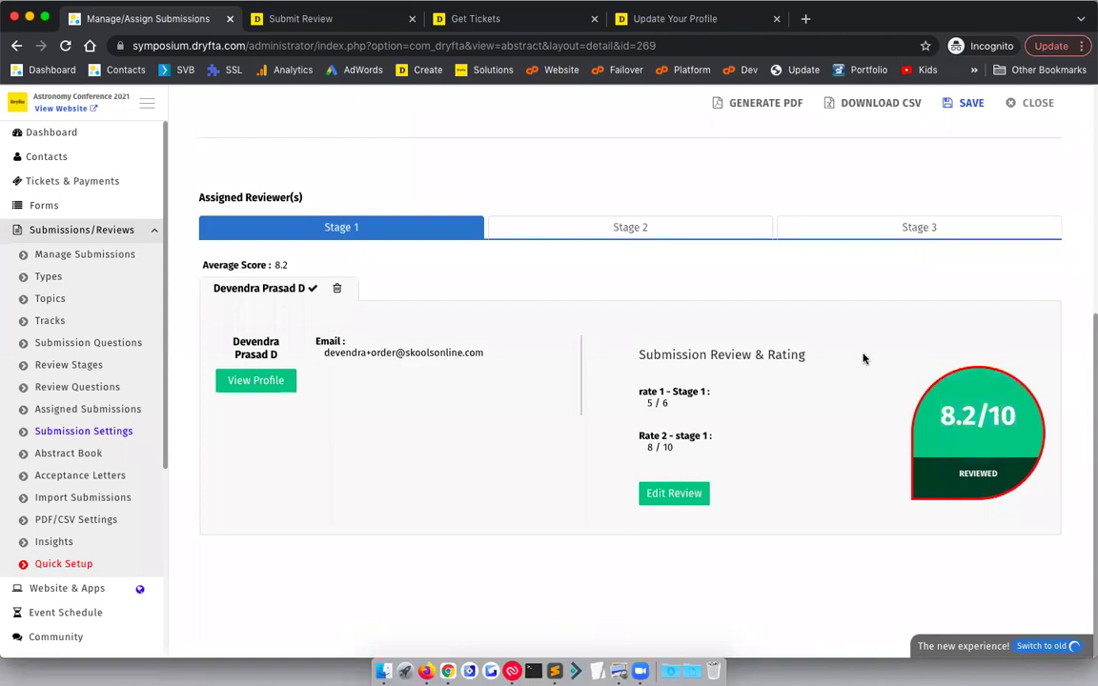
pyautogui.click(593, 234)
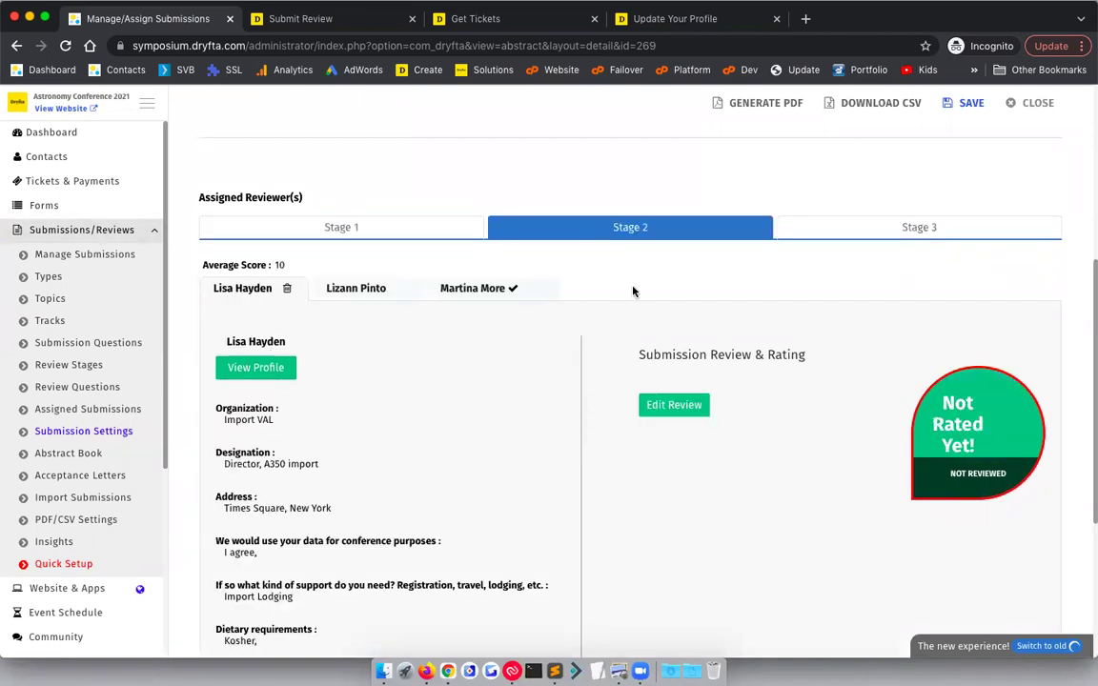
pyautogui.click(905, 229)
pyautogui.click(590, 426)
pyautogui.click(447, 287)
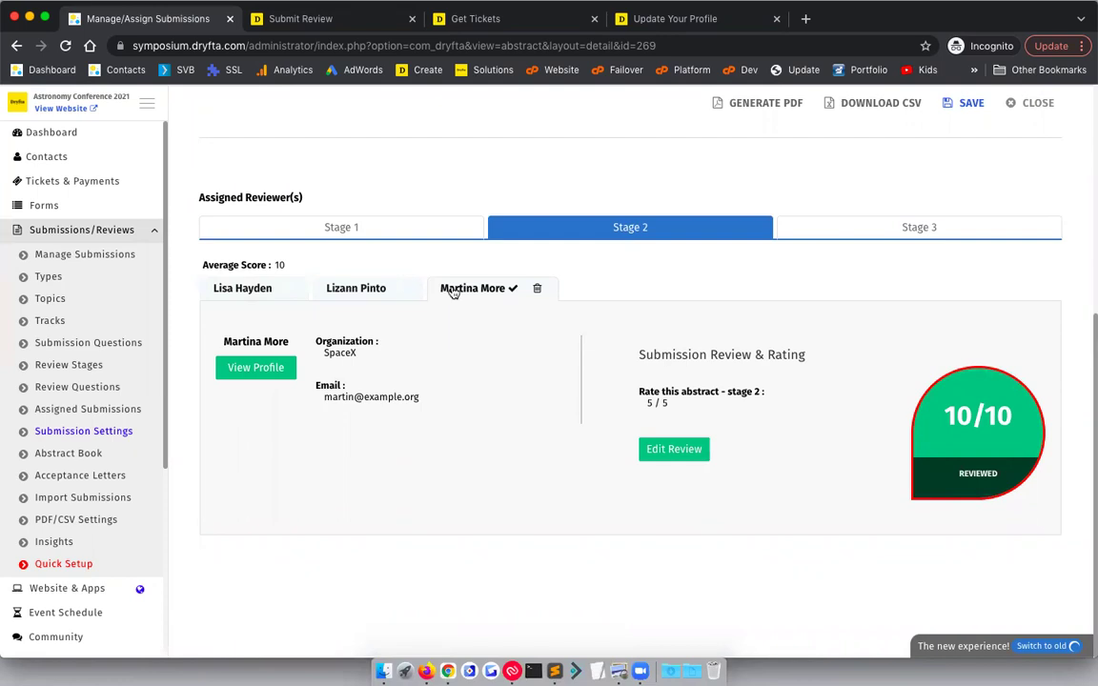
# Choose Accept as the submission status in the Panel Introduction of UCB269, then close the submission without saving.
pyautogui.scroll(5, 301, 170)
pyautogui.click(276, 156)
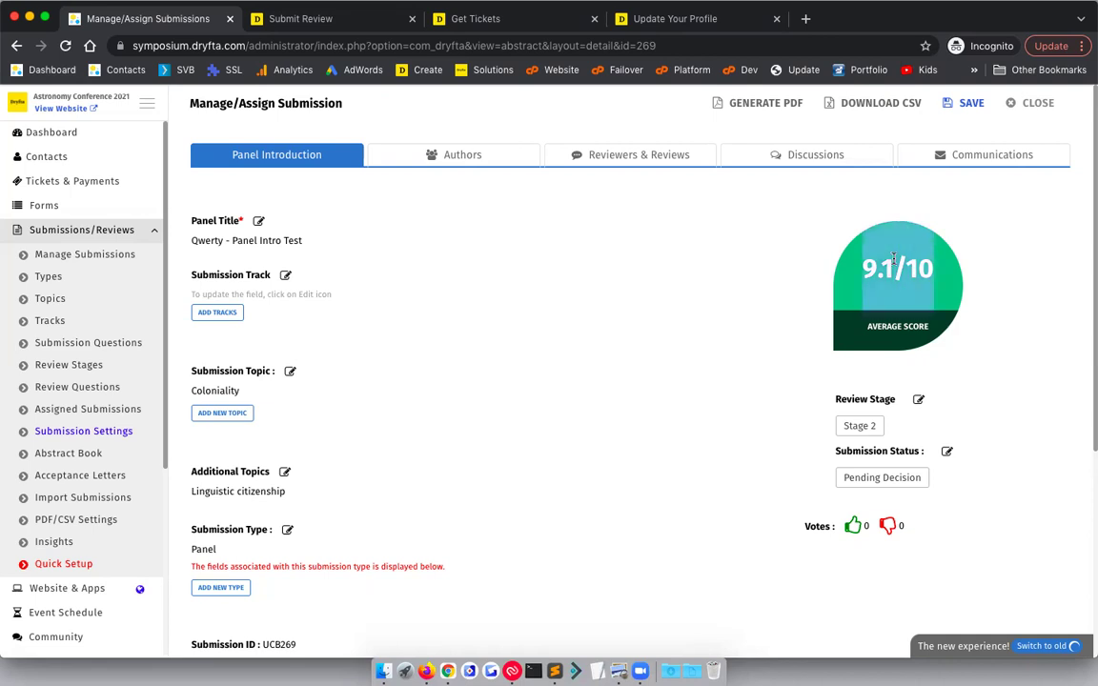
pyautogui.click(946, 451)
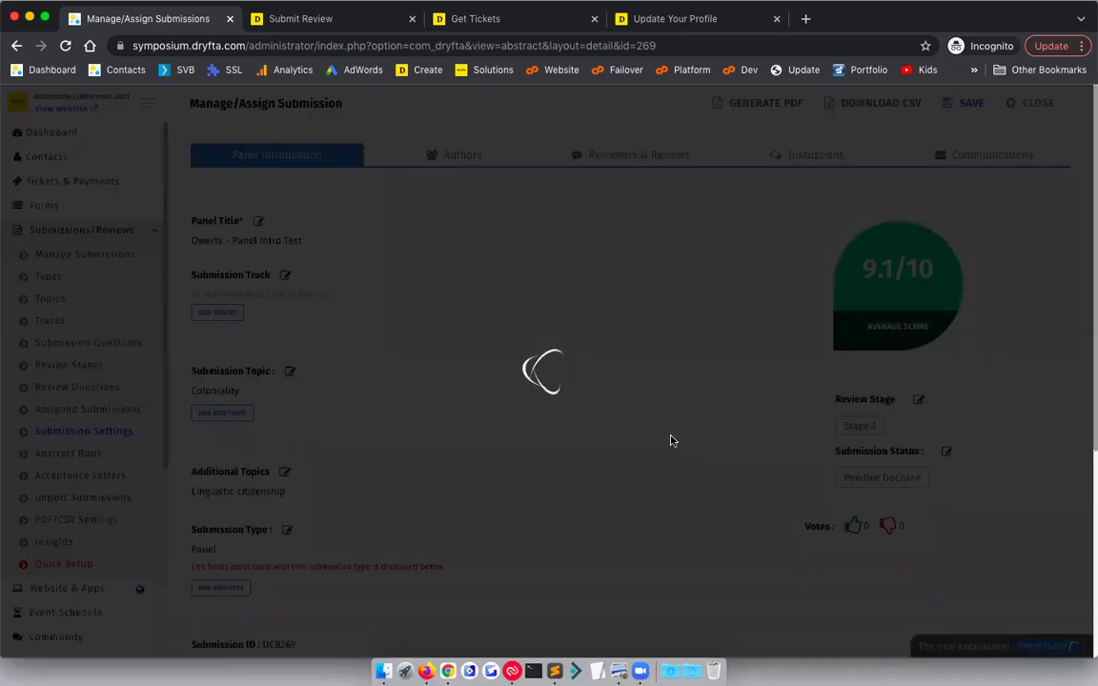
pyautogui.scroll(-2, 671, 441)
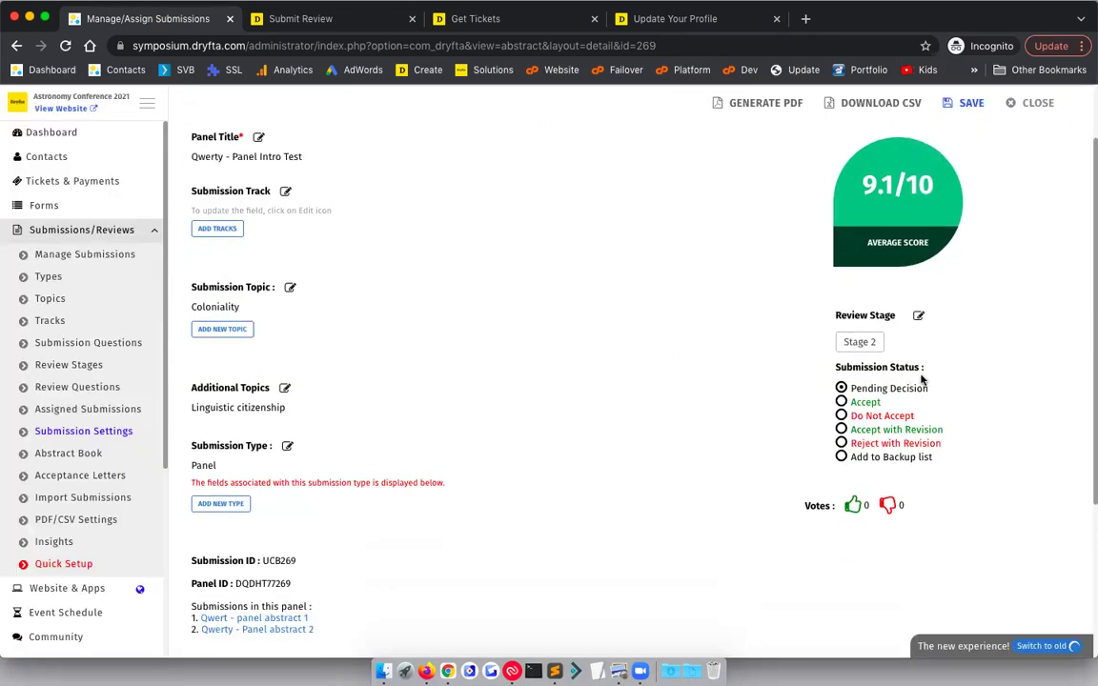
pyautogui.click(841, 402)
pyautogui.scroll(2, 676, 345)
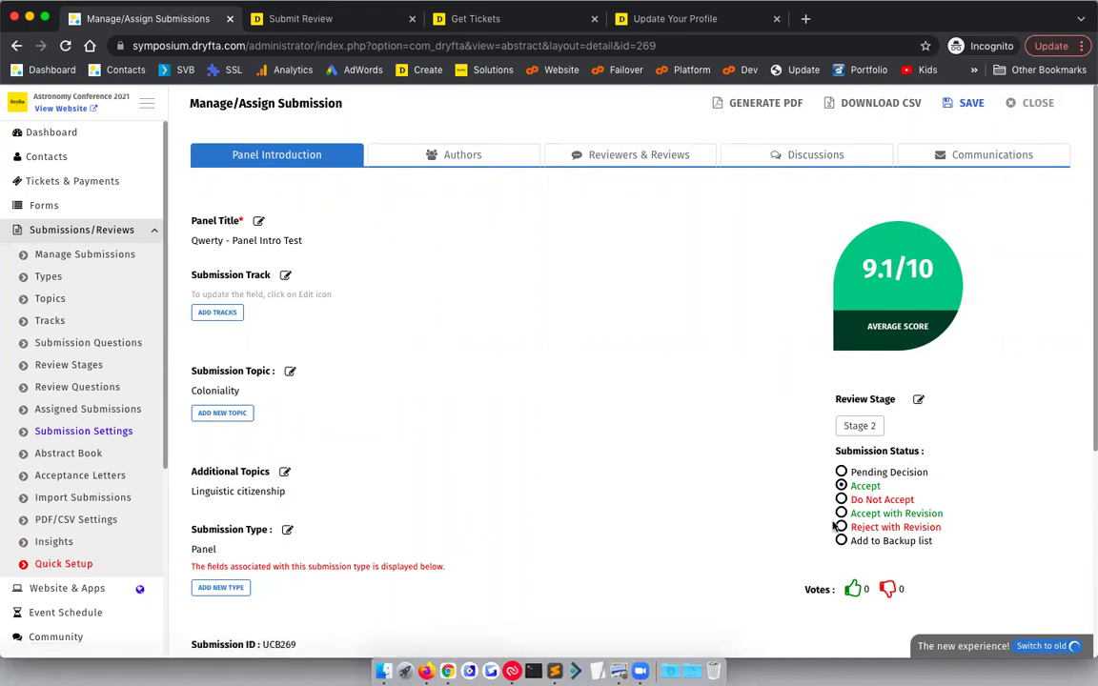
pyautogui.click(1042, 101)
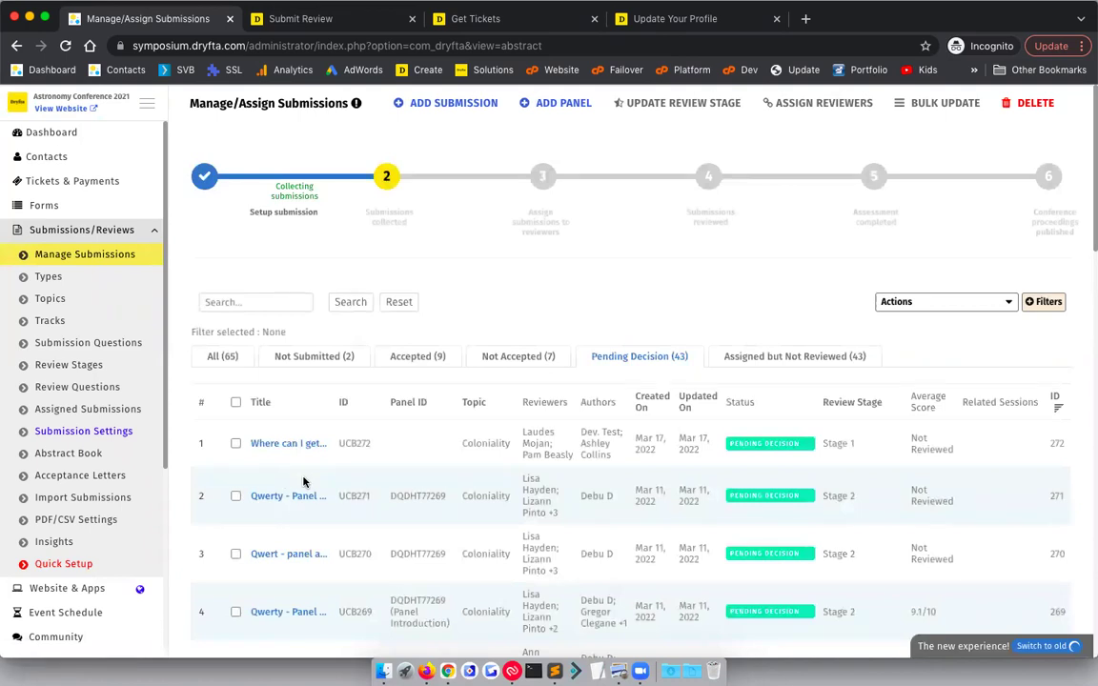
# Select all listed submissions and try the Accept and Do Not Accept statuses in Bulk Update, then close it without saving.
pyautogui.click(236, 403)
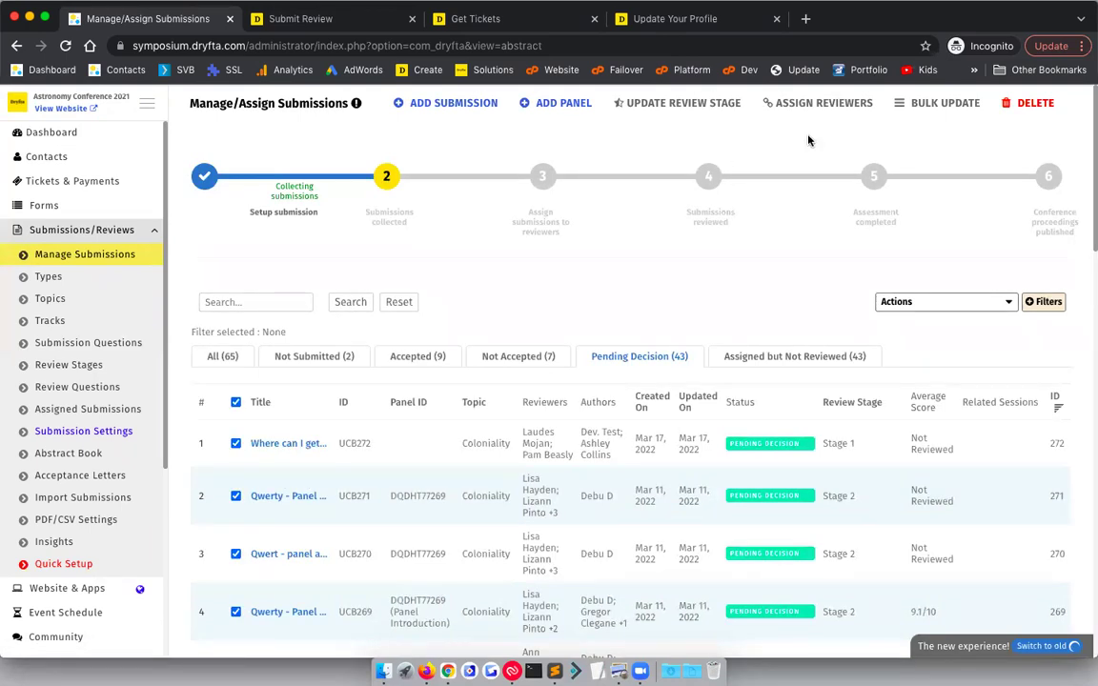
pyautogui.click(937, 107)
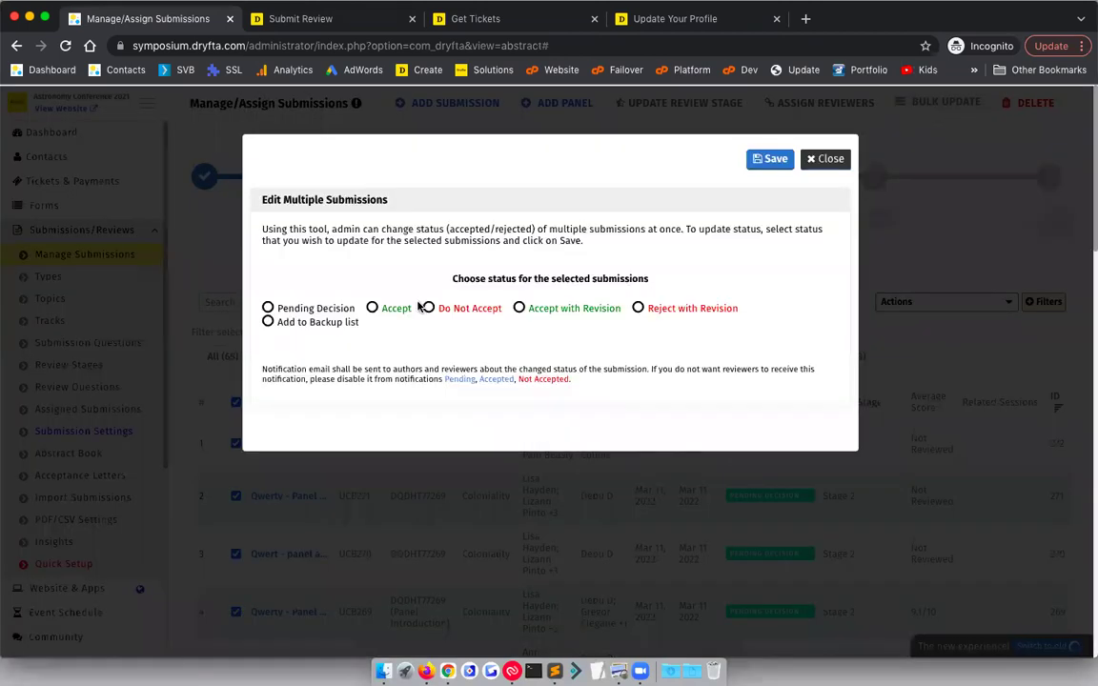
pyautogui.click(382, 312)
pyautogui.click(430, 308)
pyautogui.click(826, 159)
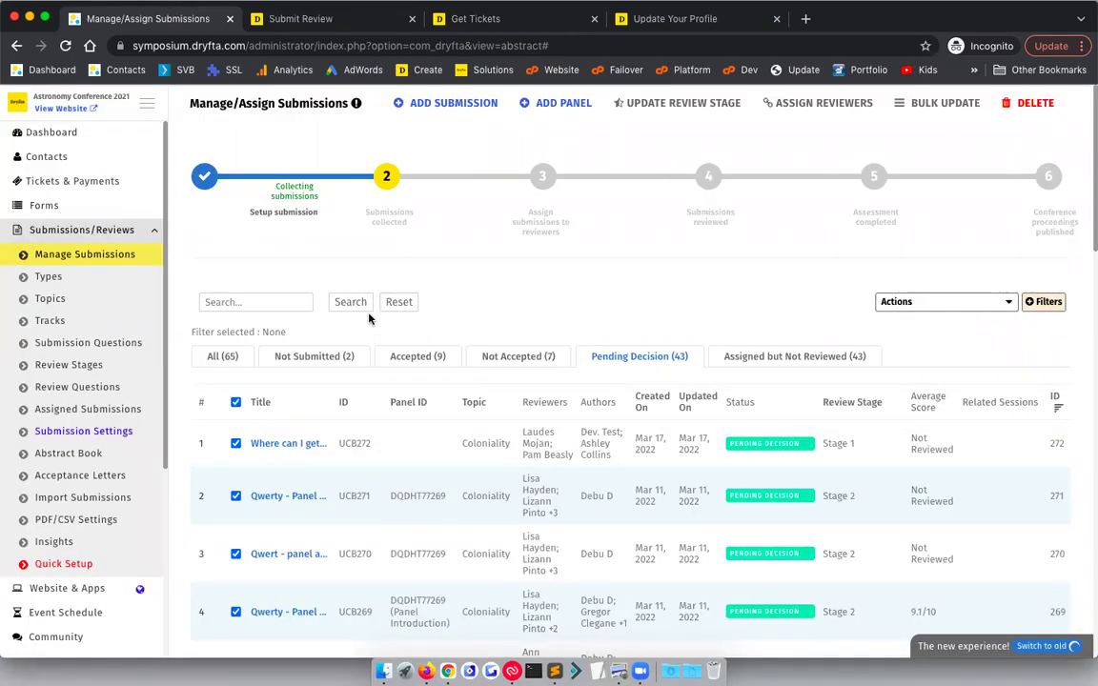
# Open the Abstract Book builder and examine its template with abstract, author and reviewer sections and the available shortcodes.
pyautogui.click(80, 457)
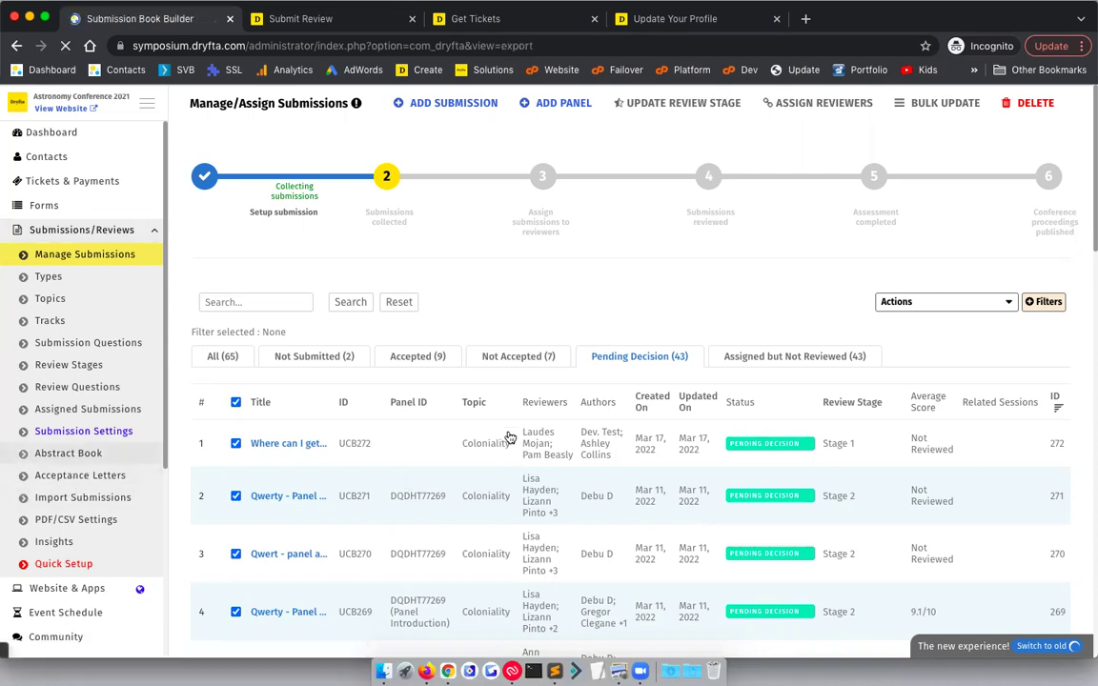
pyautogui.scroll(-5, 508, 430)
pyautogui.scroll(-5, 508, 434)
pyautogui.scroll(-5, 508, 431)
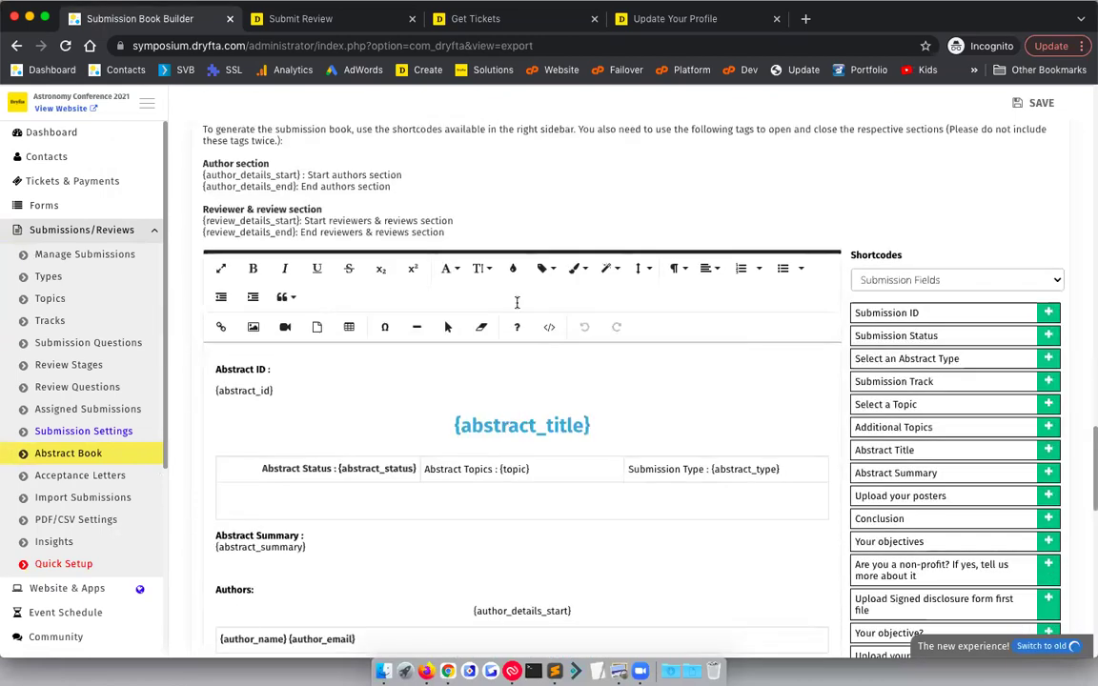
pyautogui.scroll(-4, 471, 392)
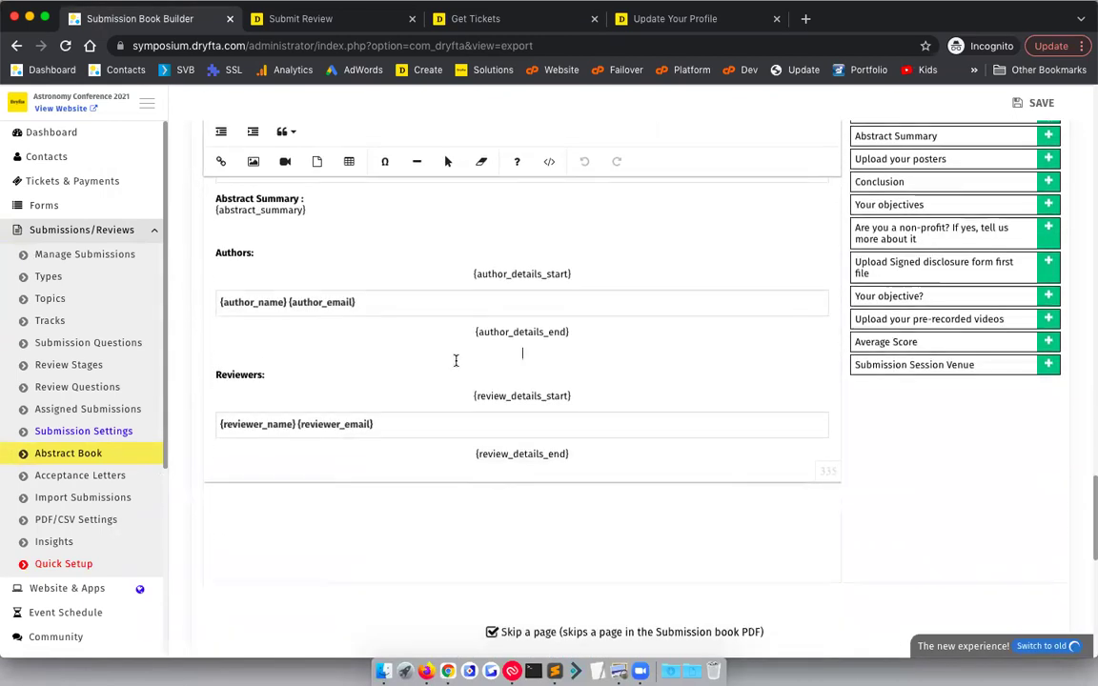
pyautogui.scroll(5, 453, 340)
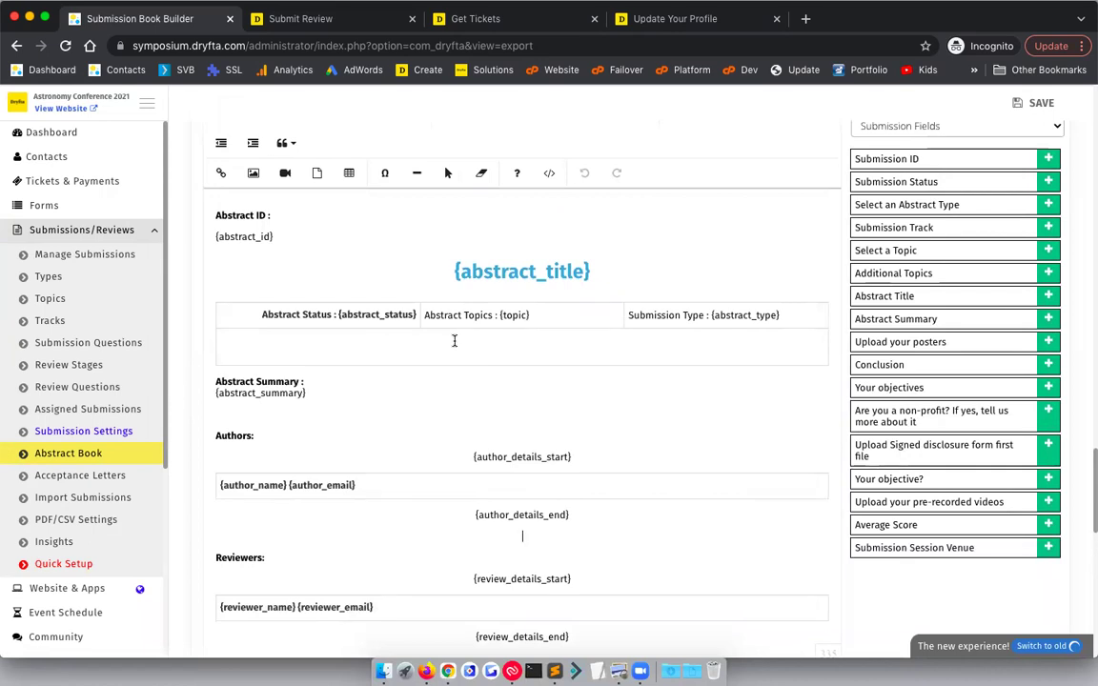
pyautogui.scroll(-7, 454, 340)
# View the Acceptance Letter Builder and the submission import page, including its Update Submissions option.
pyautogui.click(76, 481)
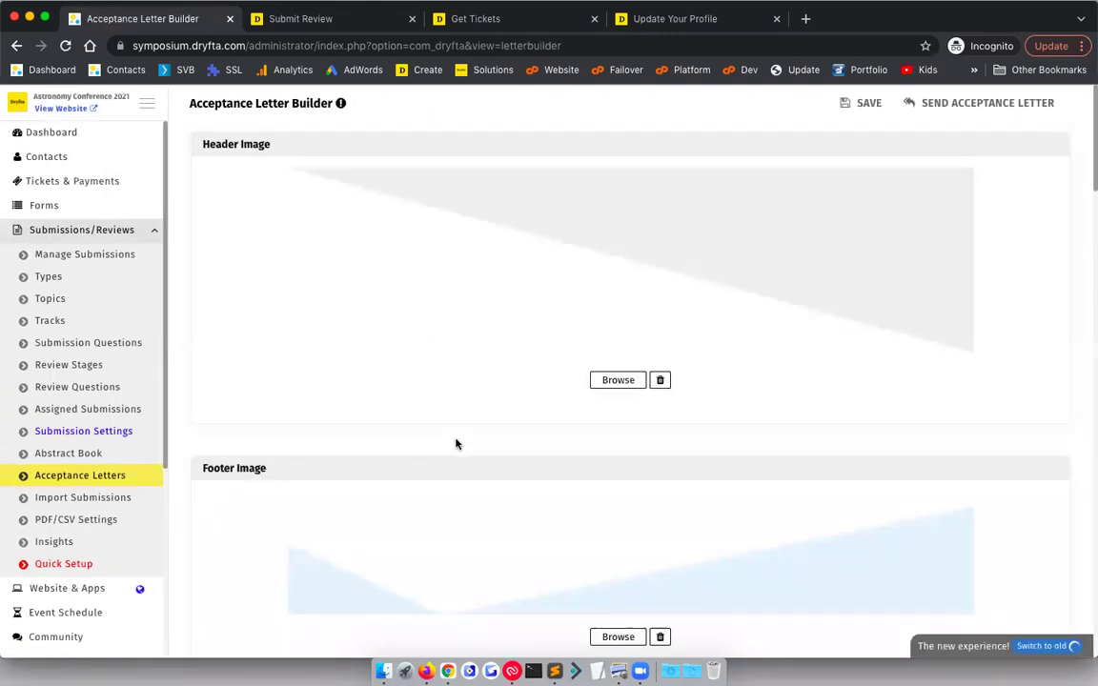
pyautogui.click(91, 499)
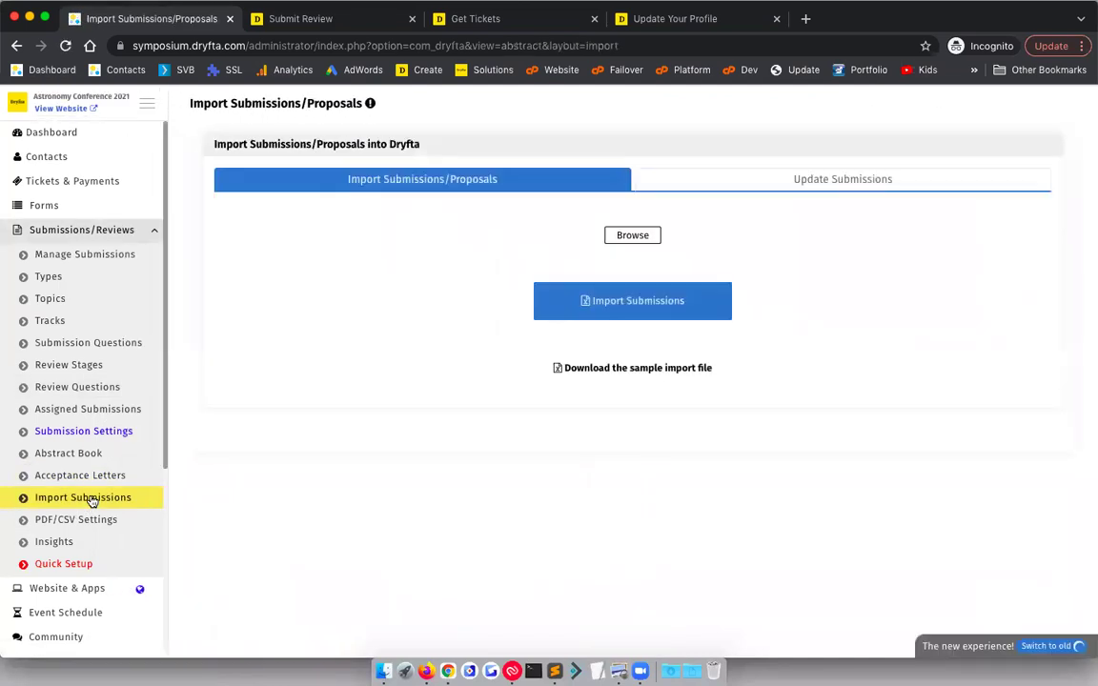
pyautogui.click(773, 190)
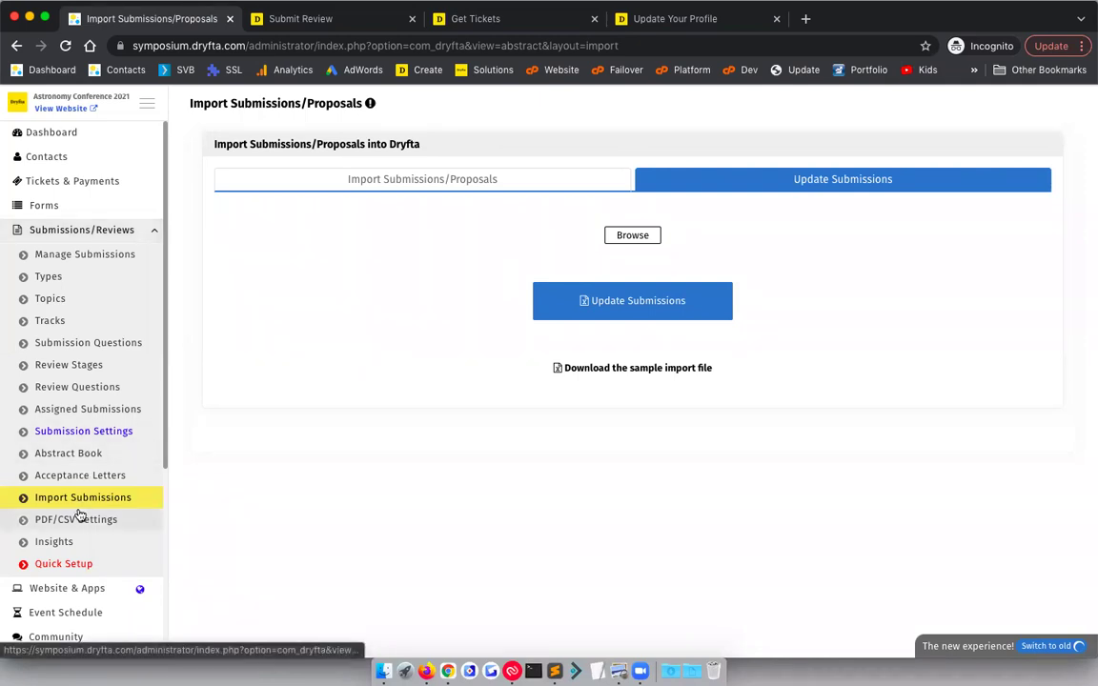
# Open the Inter-galactic transportation session for editing in the Program Builder and view its details through to the speakers and sub-sessions settings.
pyautogui.scroll(-2, 79, 514)
pyautogui.scroll(-4, 90, 407)
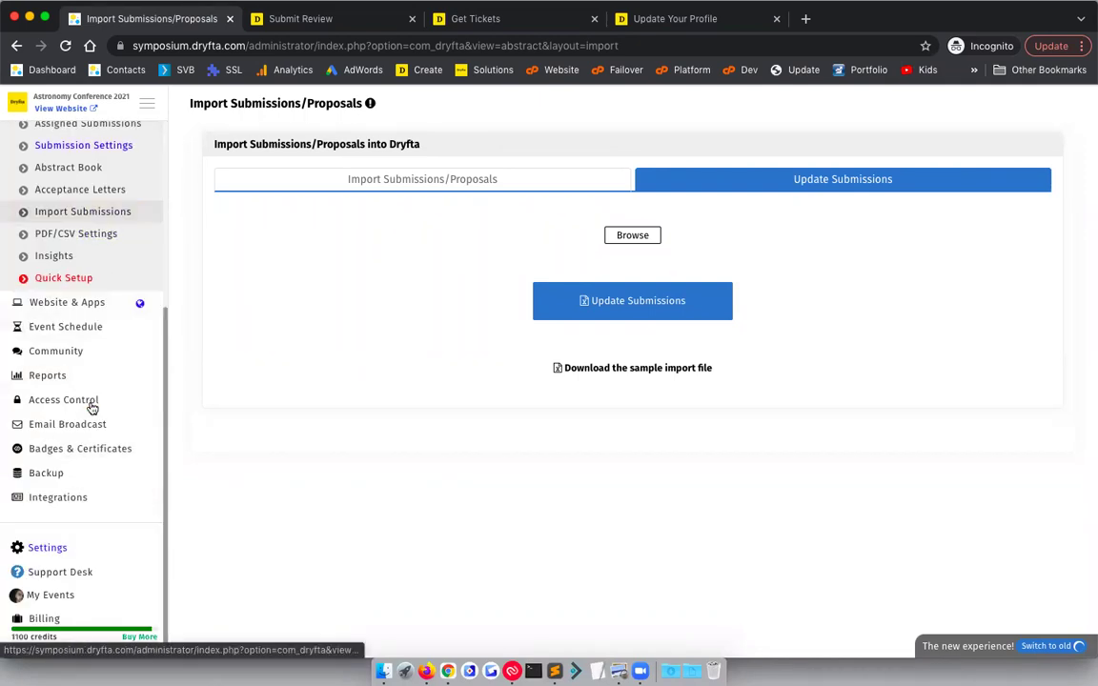
pyautogui.click(84, 326)
pyautogui.click(72, 357)
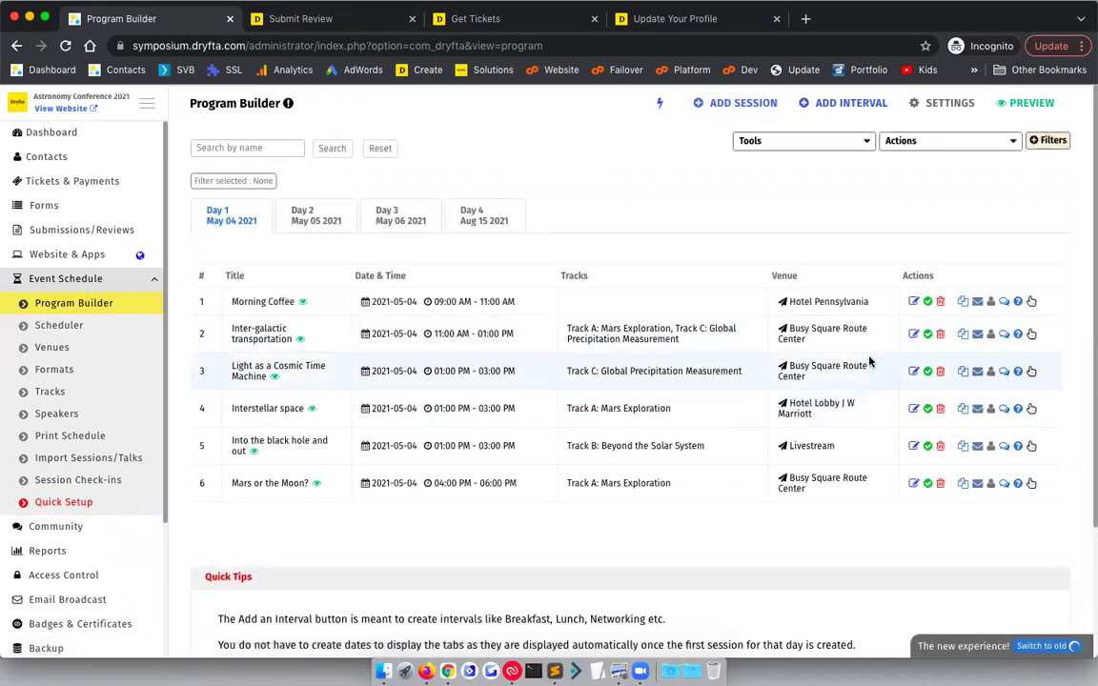
pyautogui.click(913, 336)
pyautogui.scroll(-15, 672, 422)
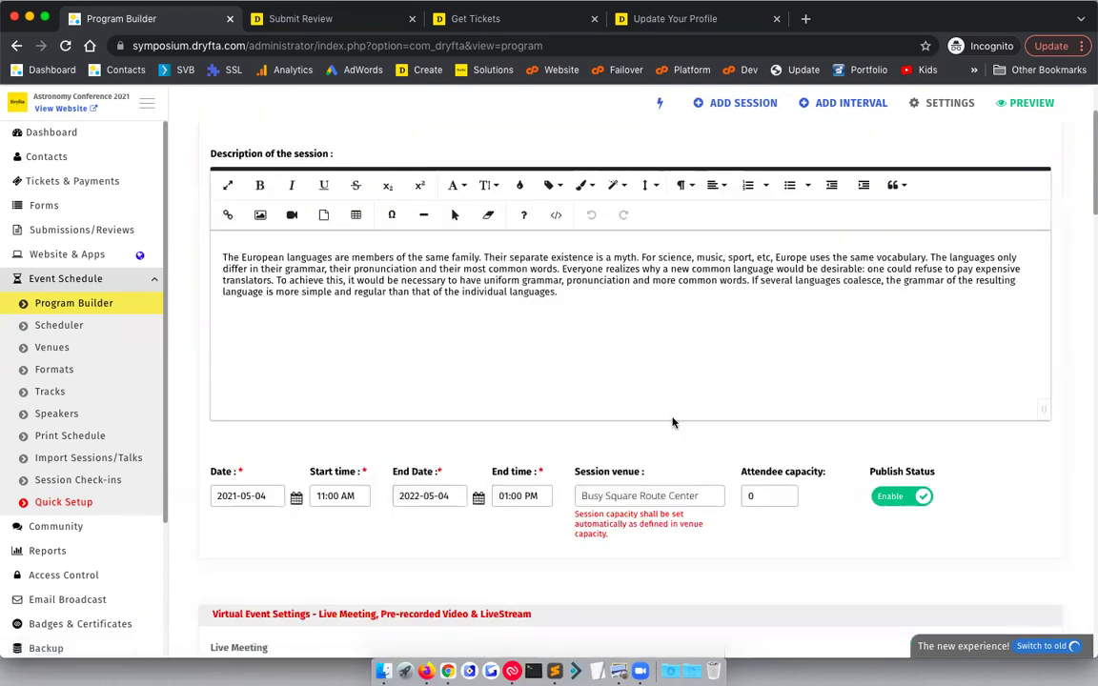
pyautogui.scroll(-10, 673, 422)
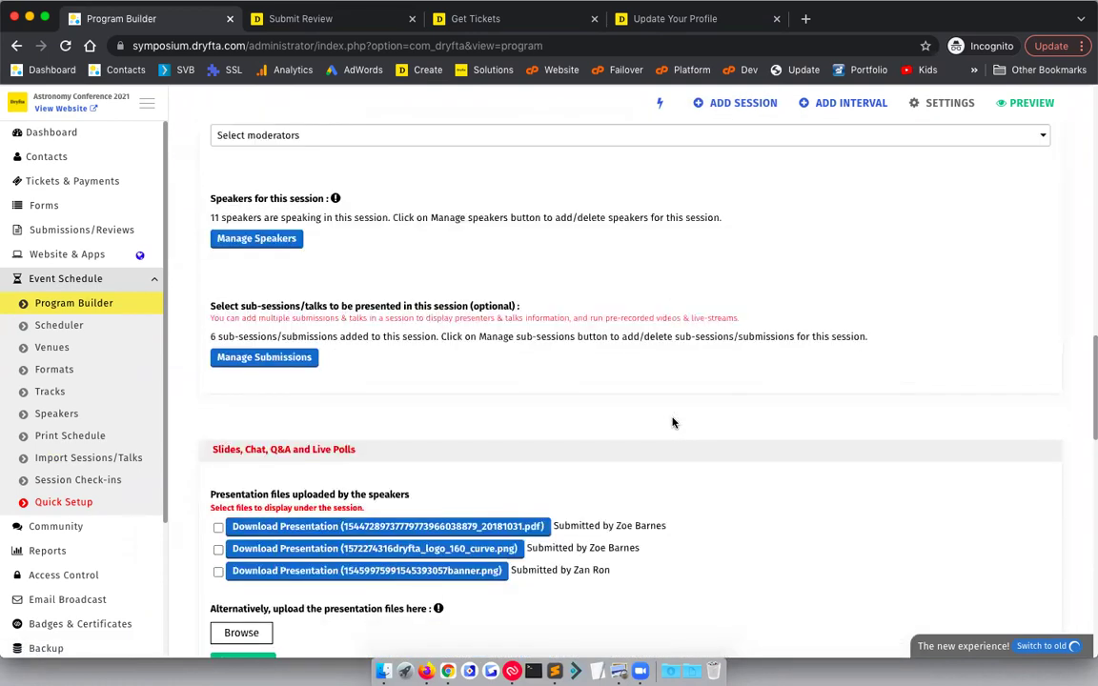
# Pick Is moon for real, Going to the Sun and back, Into the black hole and out, and Sun or Yakida as sub-sessions, then close without saving.
pyautogui.click(286, 360)
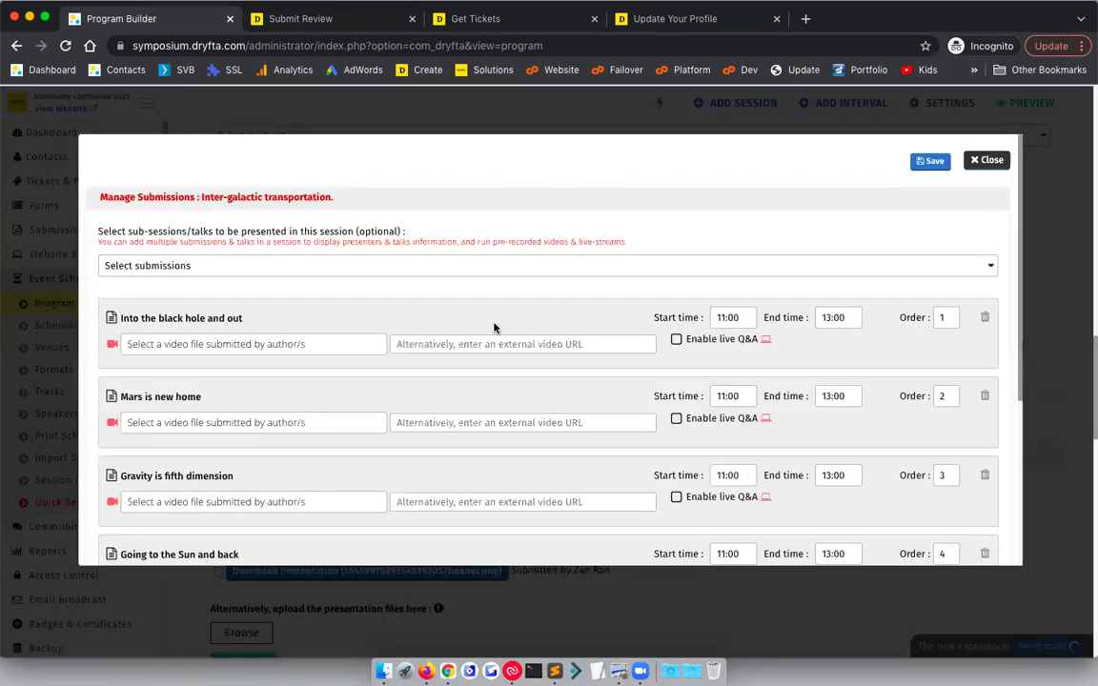
pyautogui.click(362, 265)
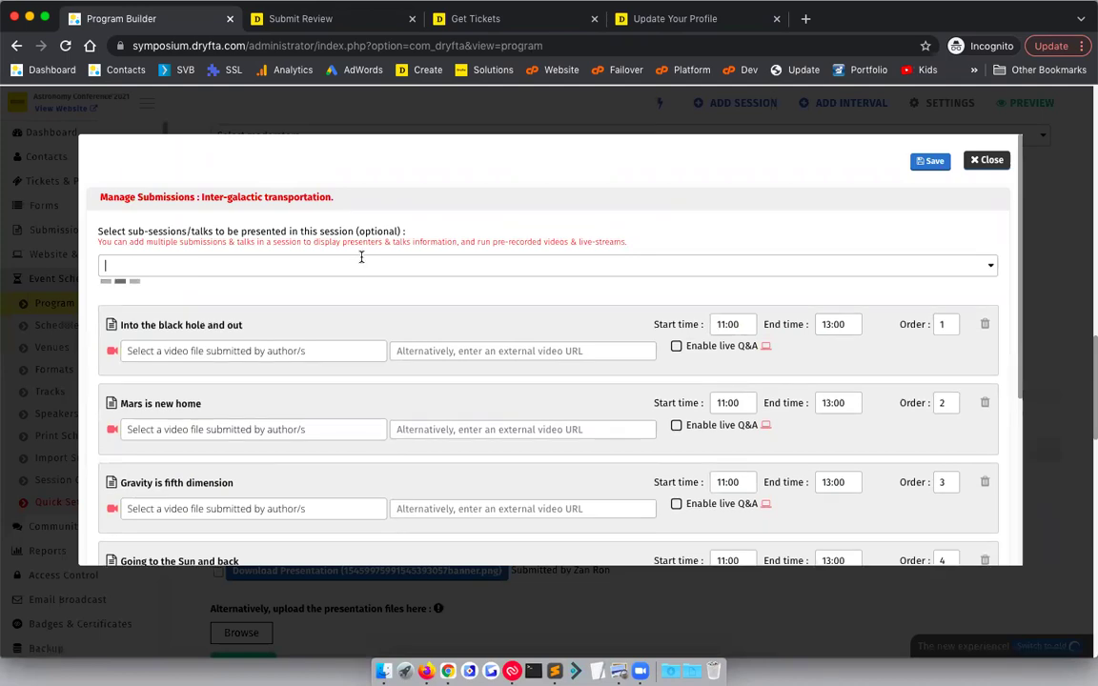
pyautogui.click(286, 336)
pyautogui.click(270, 354)
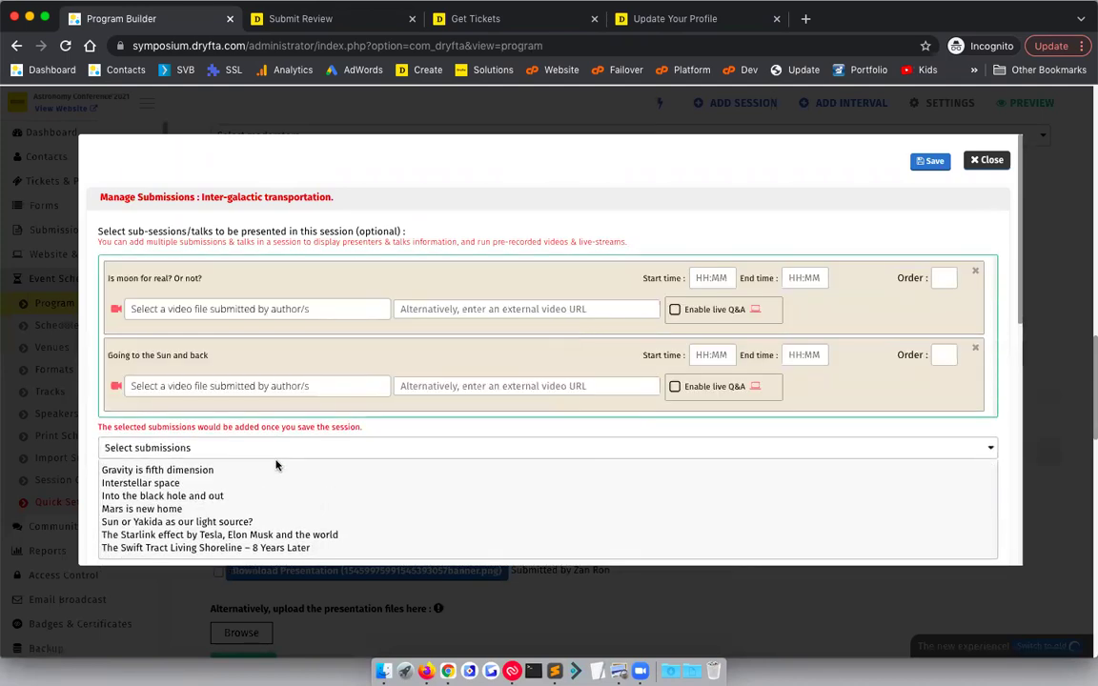
pyautogui.click(233, 494)
pyautogui.scroll(-2, 234, 503)
pyautogui.click(184, 428)
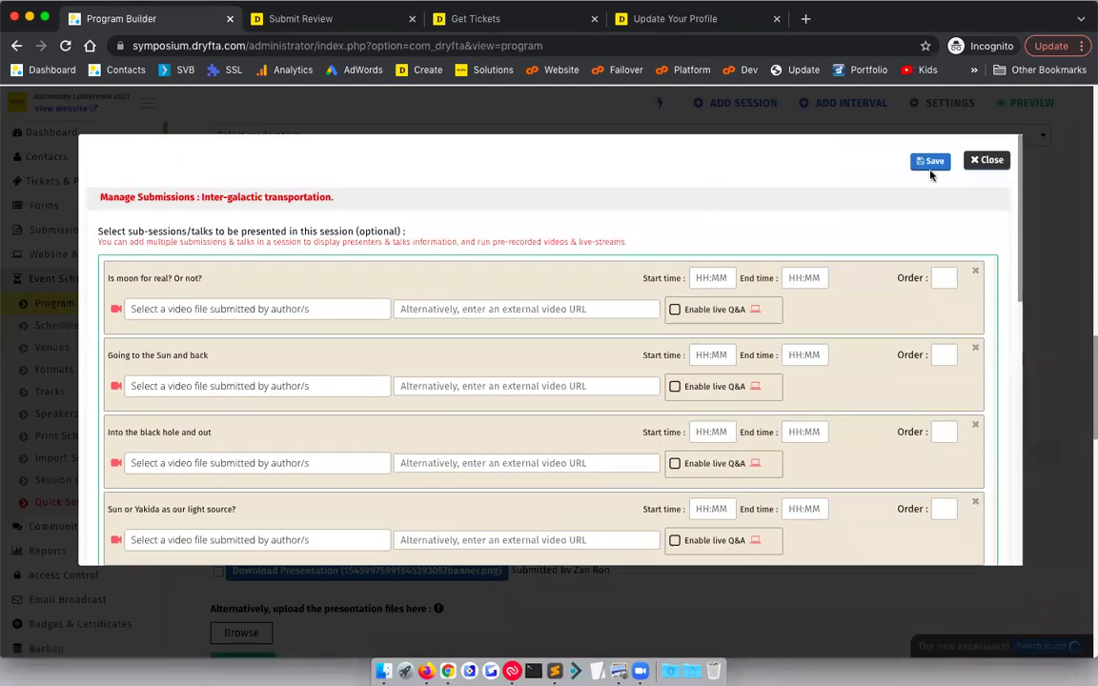
pyautogui.scroll(-5, 595, 243)
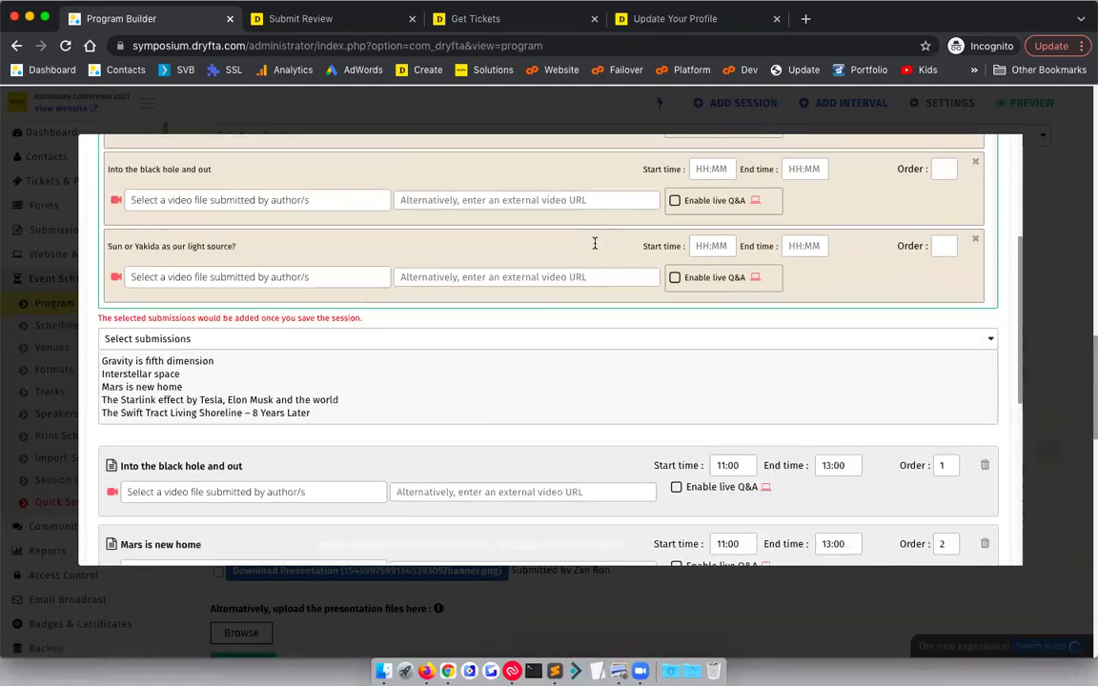
pyautogui.scroll(5, 201, 363)
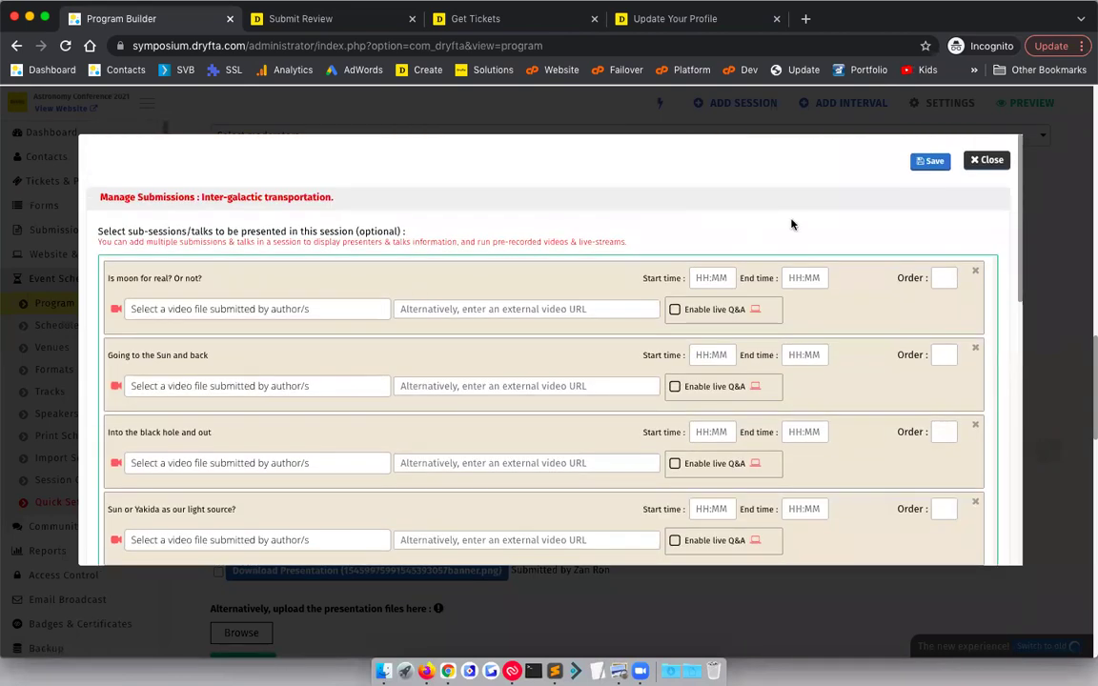
pyautogui.click(986, 162)
# In the Program Scheduler, add one speaker to the Inter-galactic transportation session and another to Mars or the Moon?
pyautogui.scroll(2, 571, 412)
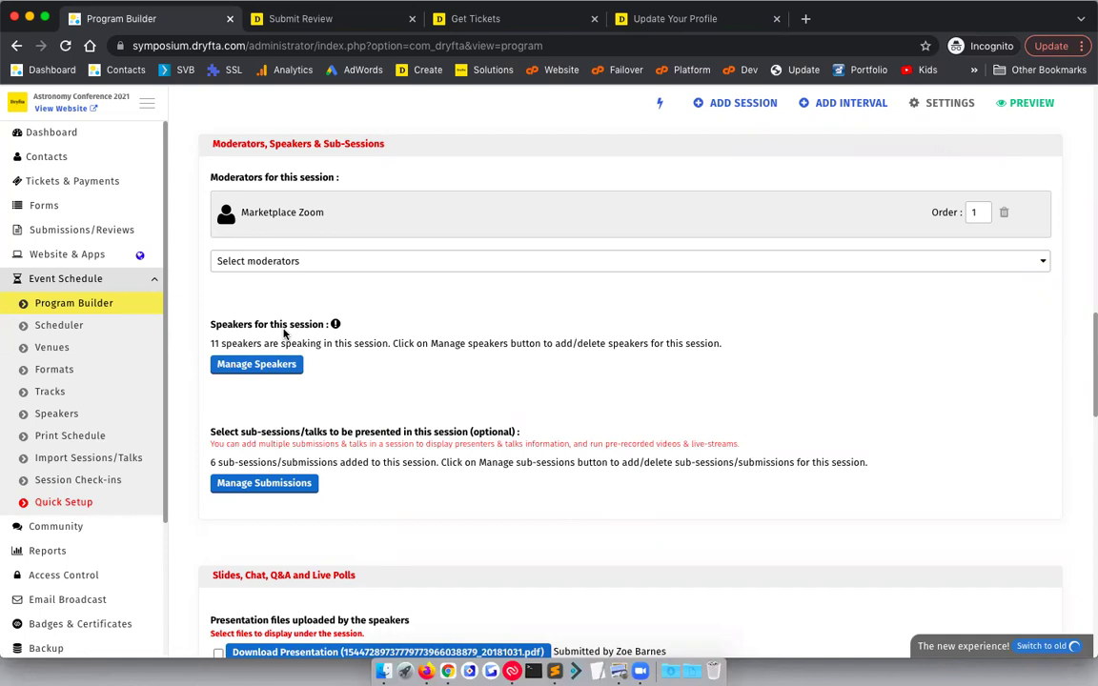
pyautogui.scroll(10, 283, 332)
pyautogui.click(74, 327)
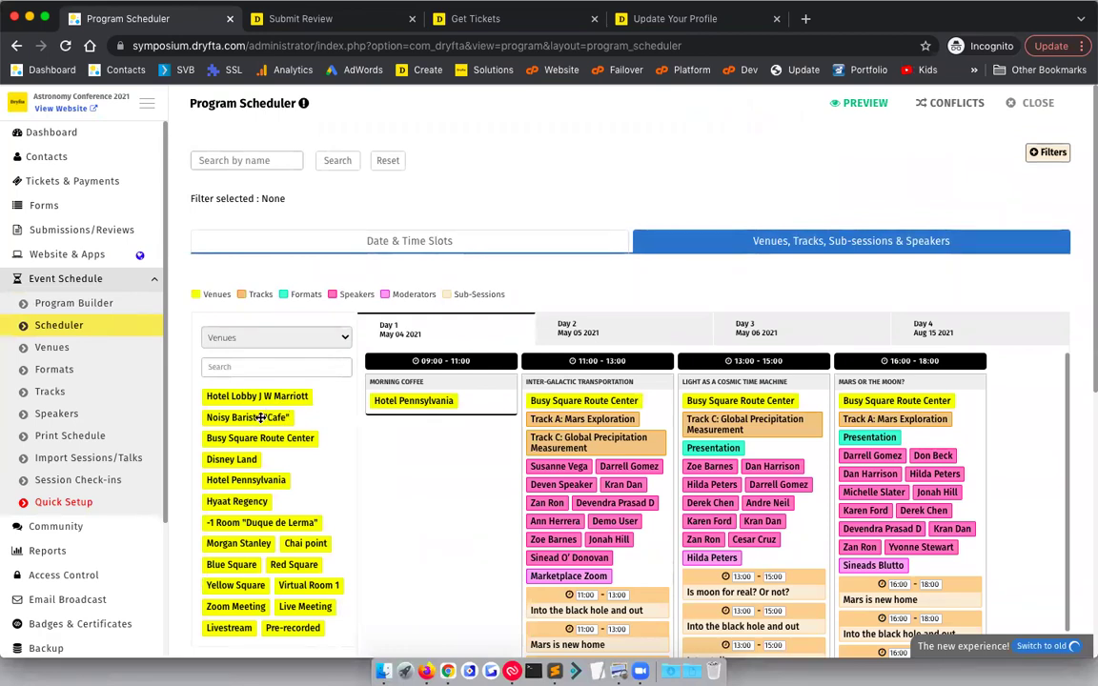
pyautogui.click(272, 337)
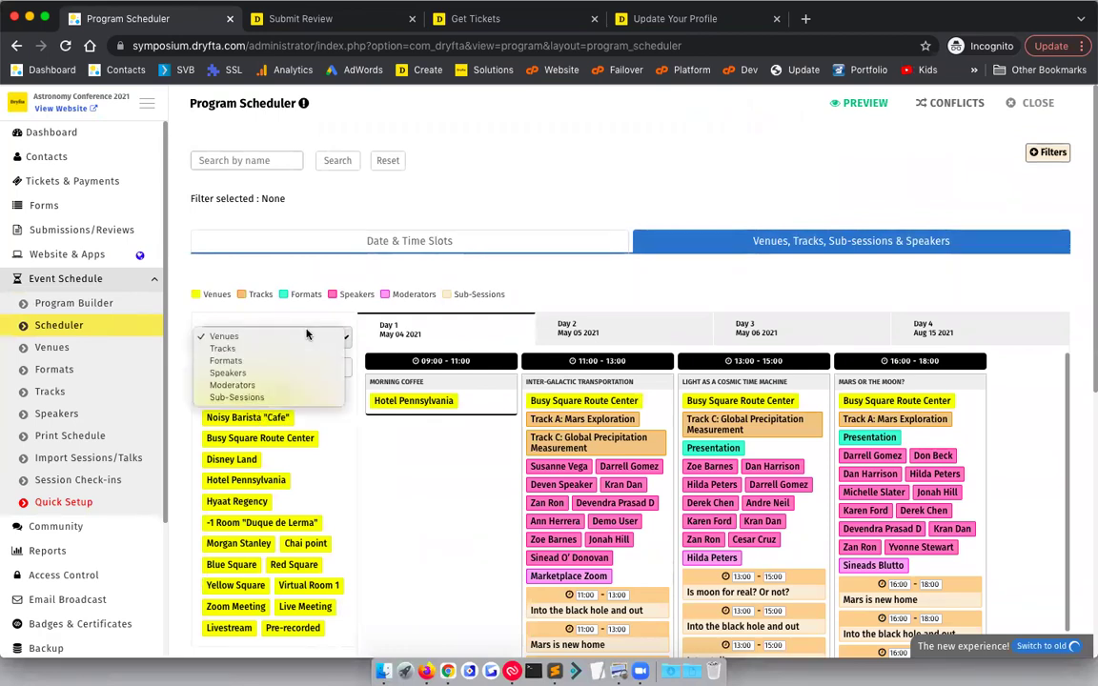
pyautogui.click(269, 374)
pyautogui.moveTo(229, 439); pyautogui.dragTo(522, 471)
pyautogui.moveTo(295, 490); pyautogui.dragTo(863, 572)
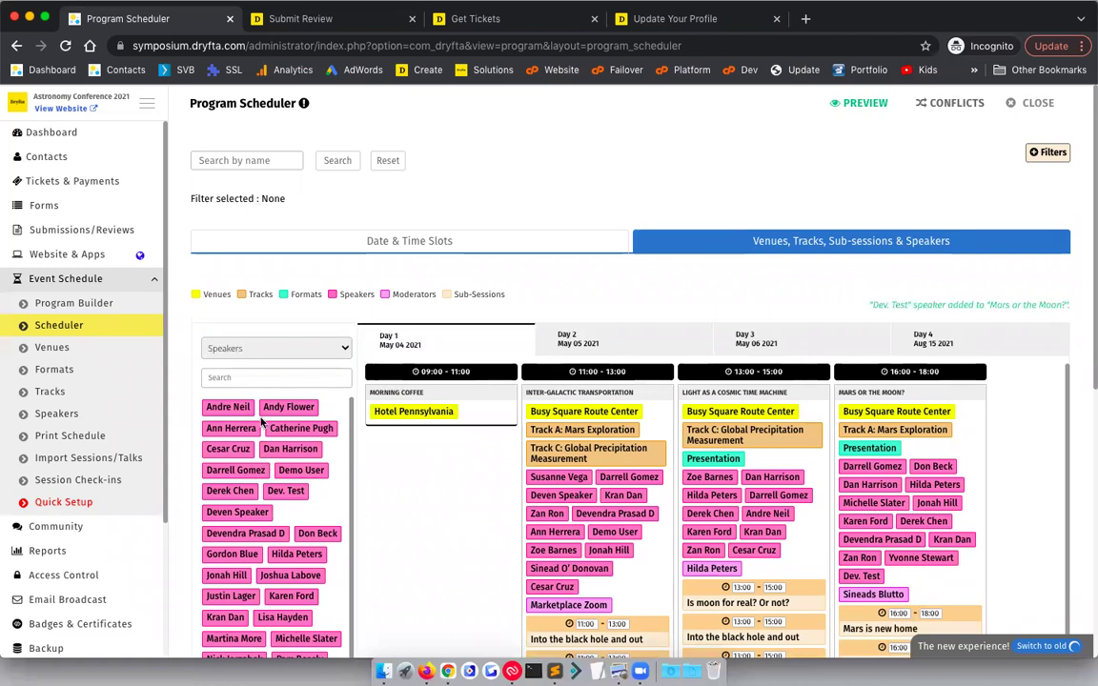
# Try to add the sub-sessions Interstellar space to Inter-galactic transportation and Into the black hole and out to Light as a Cosmic Time Machine.
pyautogui.click(271, 347)
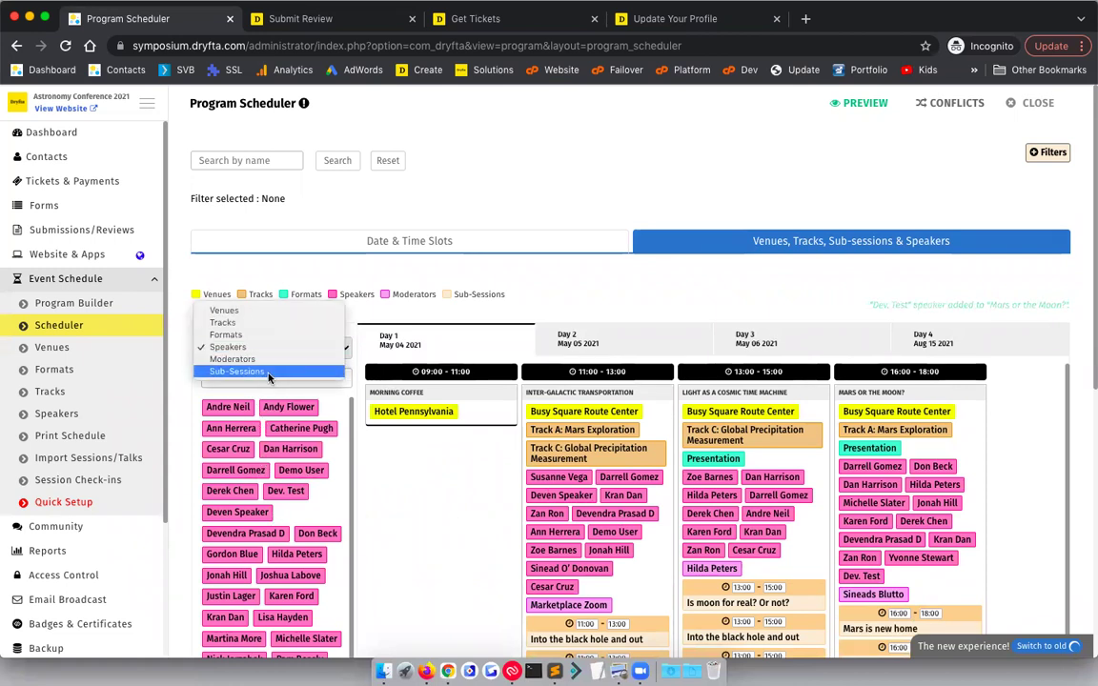
pyautogui.click(269, 372)
pyautogui.moveTo(243, 455); pyautogui.dragTo(533, 405)
pyautogui.moveTo(272, 482); pyautogui.dragTo(807, 461)
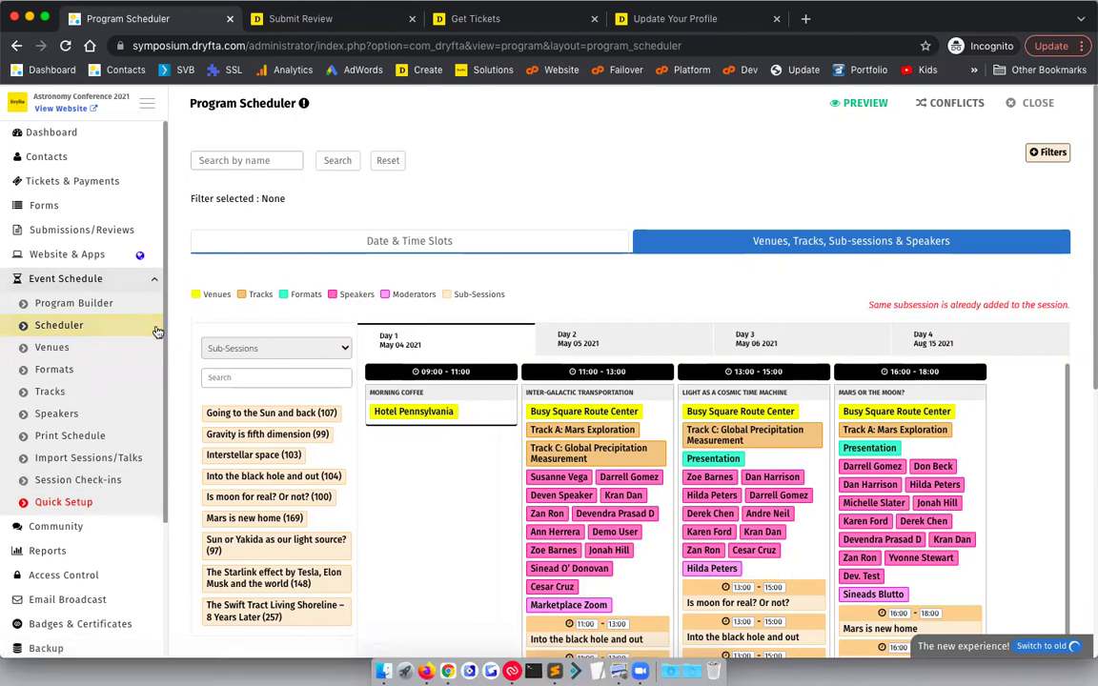
# Open the Inter-galactic transportation session for editing in the Program Builder and set its live meeting option to Built-in Live Meeting.
pyautogui.click(72, 324)
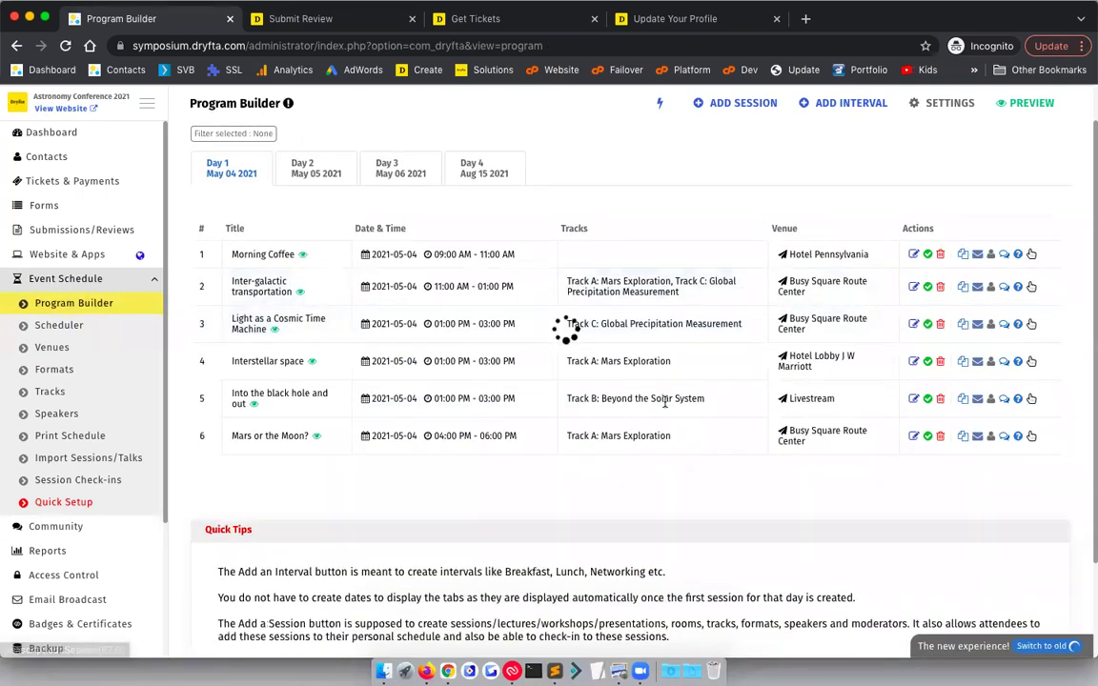
pyautogui.scroll(-1, 665, 399)
pyautogui.scroll(-4, 515, 338)
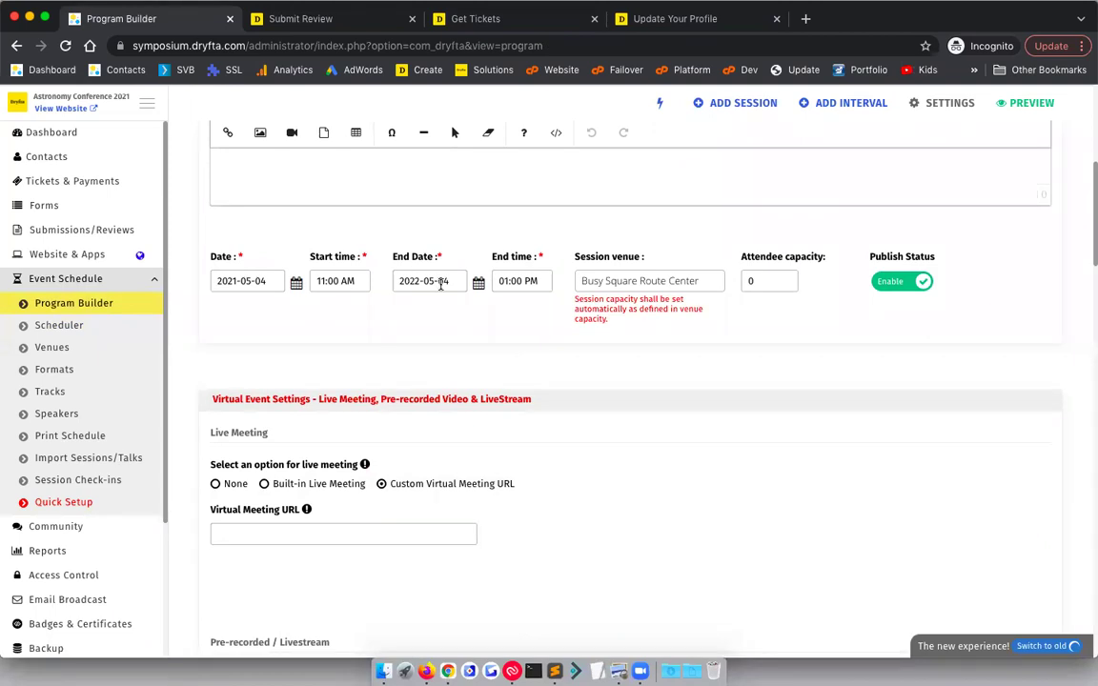
pyautogui.scroll(-3, 440, 286)
pyautogui.scroll(-1, 296, 352)
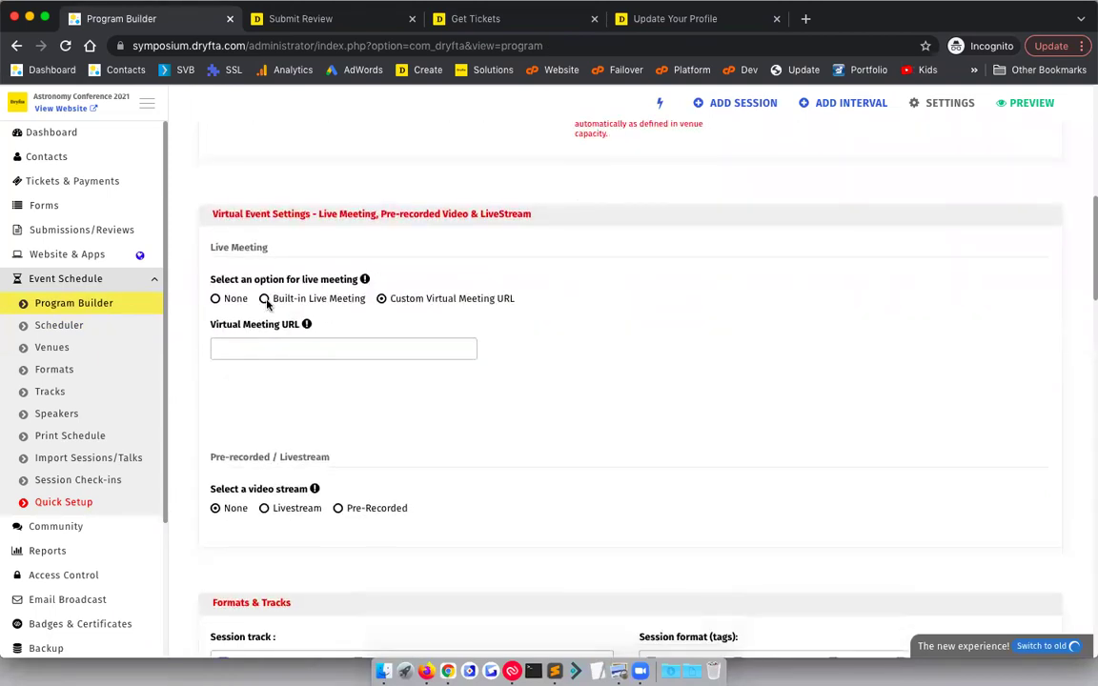
pyautogui.click(266, 300)
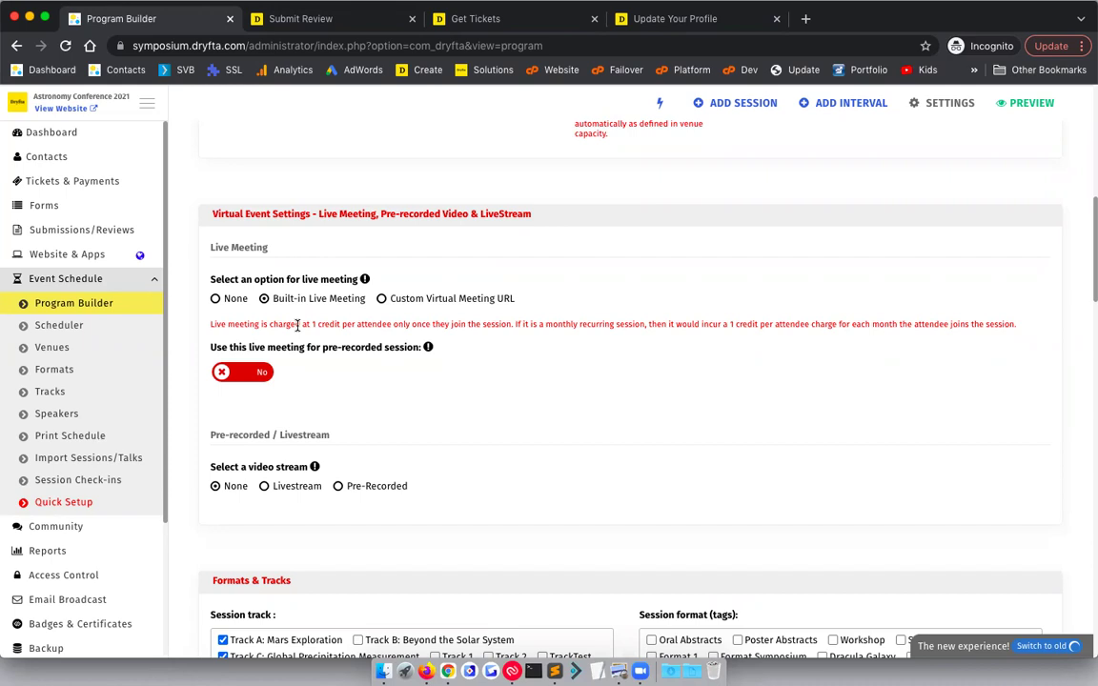
# View the session's track, format and moderator settings and its list of managed speakers, leaving the speakers as they are.
pyautogui.scroll(-5, 297, 325)
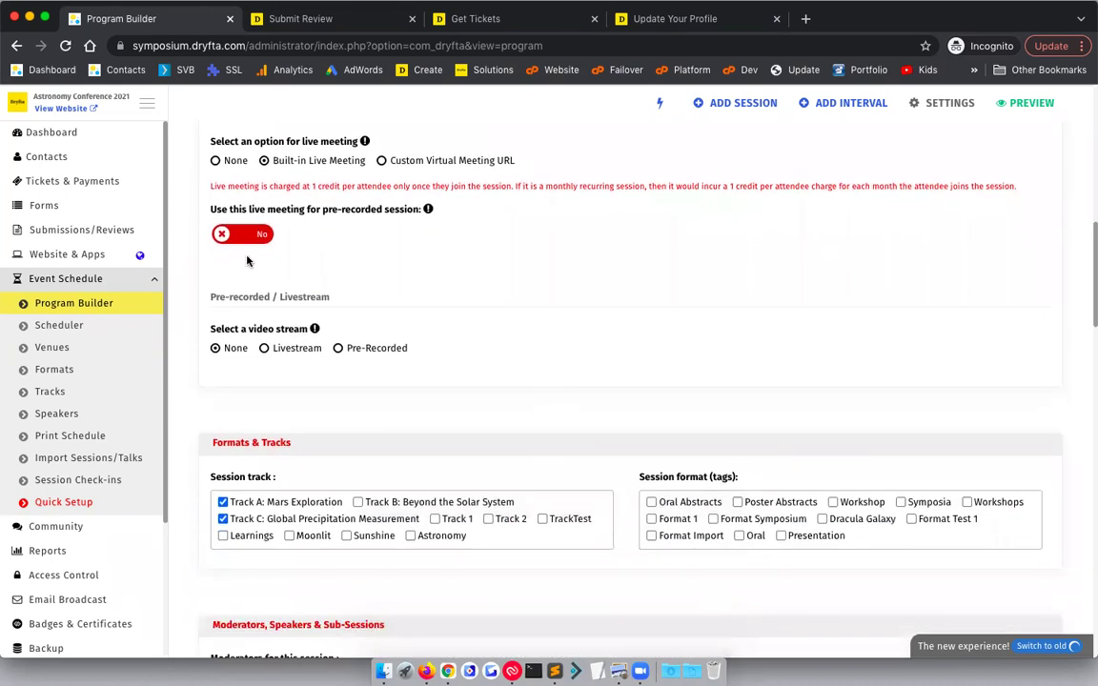
pyautogui.scroll(-7, 248, 261)
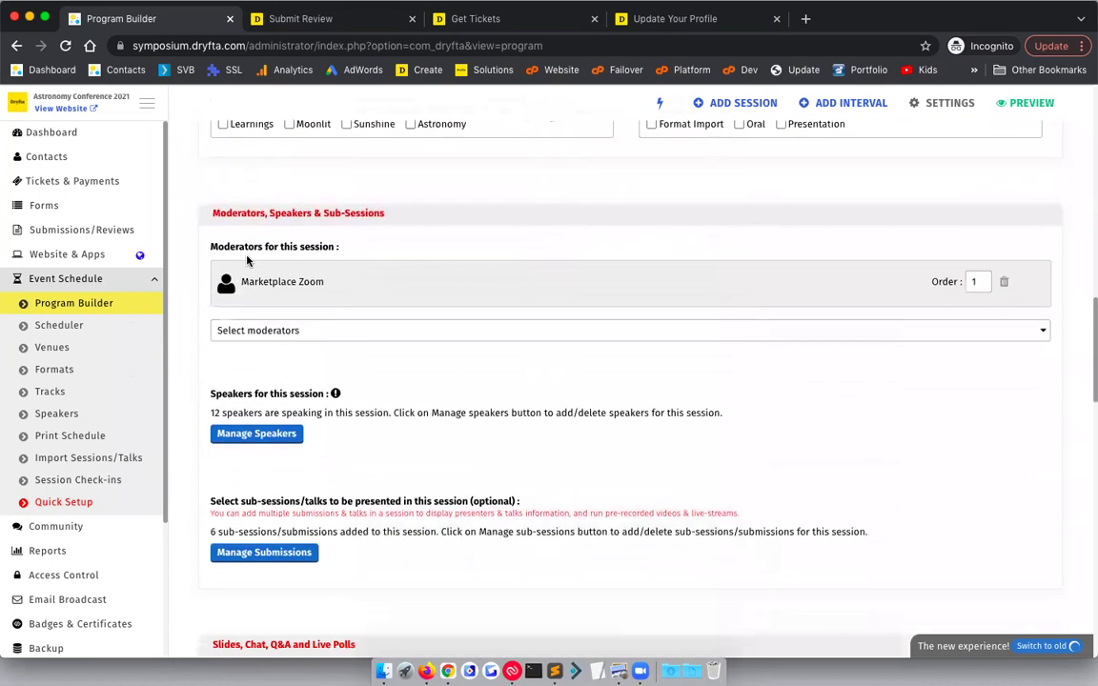
pyautogui.scroll(-1, 262, 295)
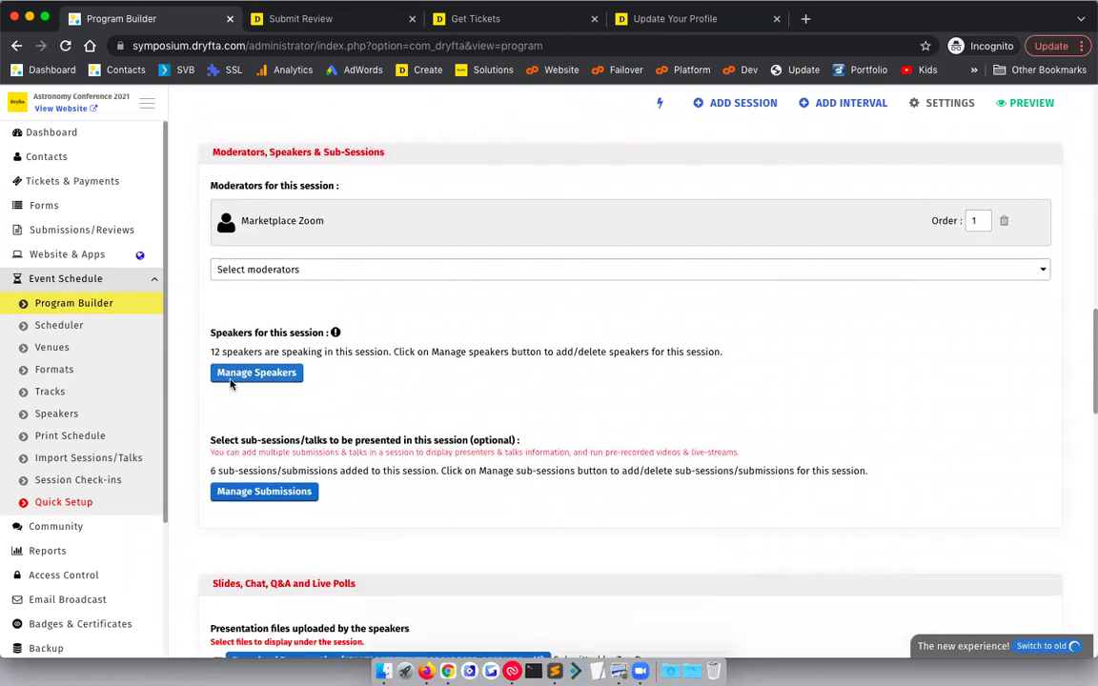
pyautogui.scroll(-1, 258, 379)
pyautogui.click(234, 315)
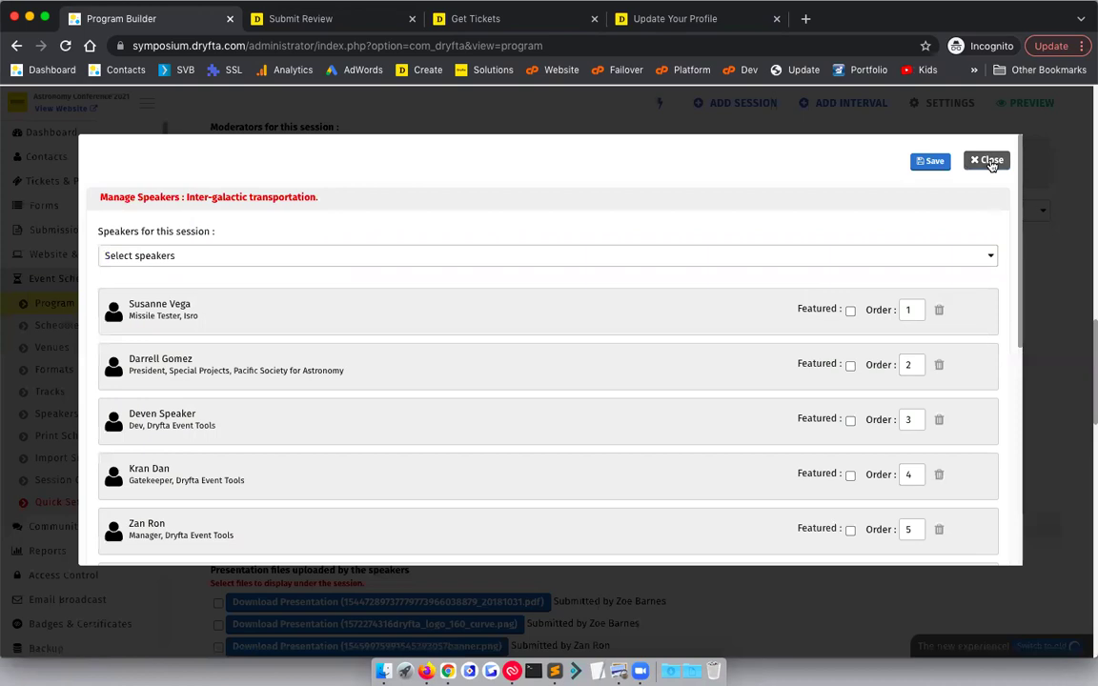
pyautogui.click(983, 159)
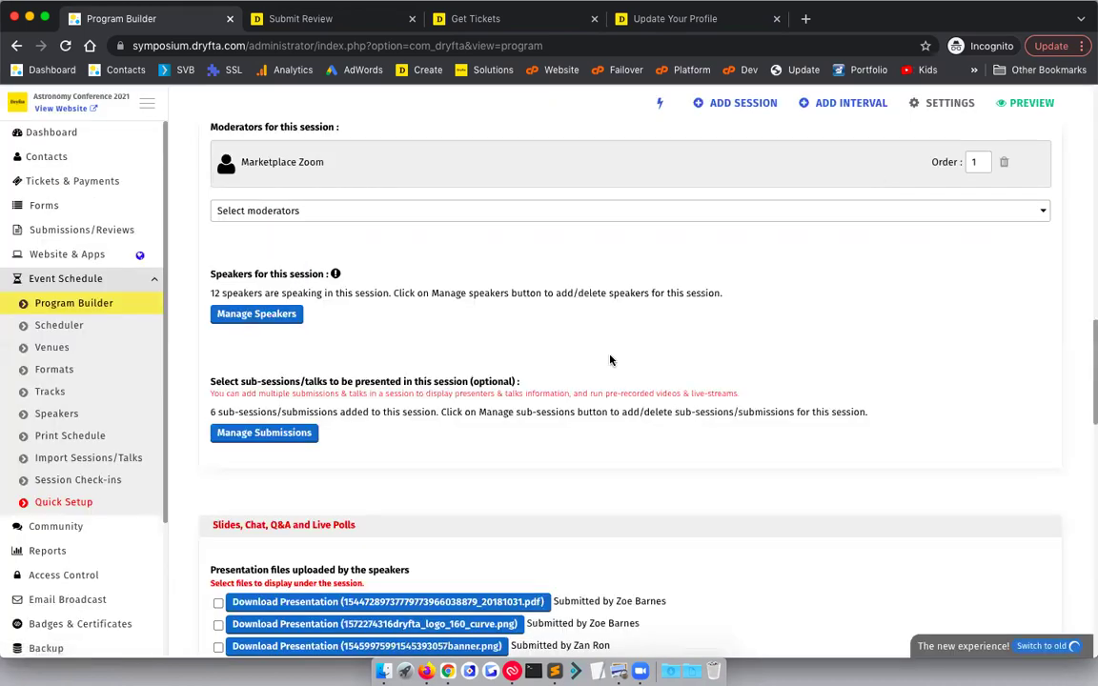
# Select the first two presentation files uploaded by the speakers for display under the session.
pyautogui.scroll(-5, 611, 360)
pyautogui.scroll(-2, 610, 360)
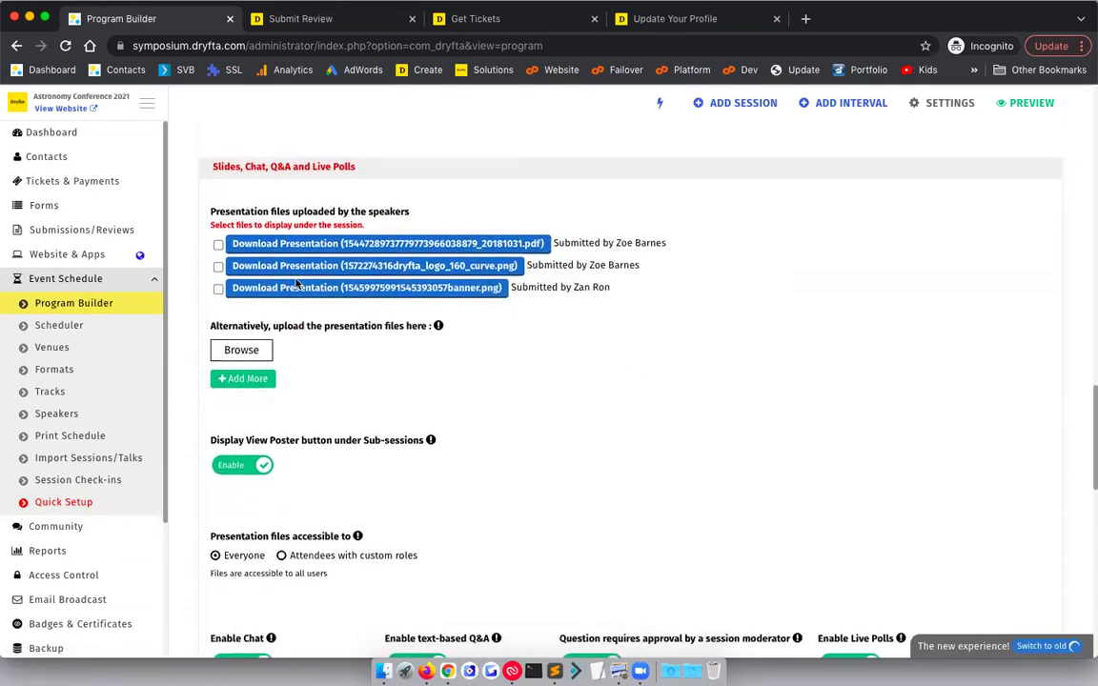
pyautogui.click(218, 244)
pyautogui.click(218, 268)
# Examine the session's chat, Q&A and poll settings and the available ticket types, without choosing a ticket.
pyautogui.scroll(-5, 197, 283)
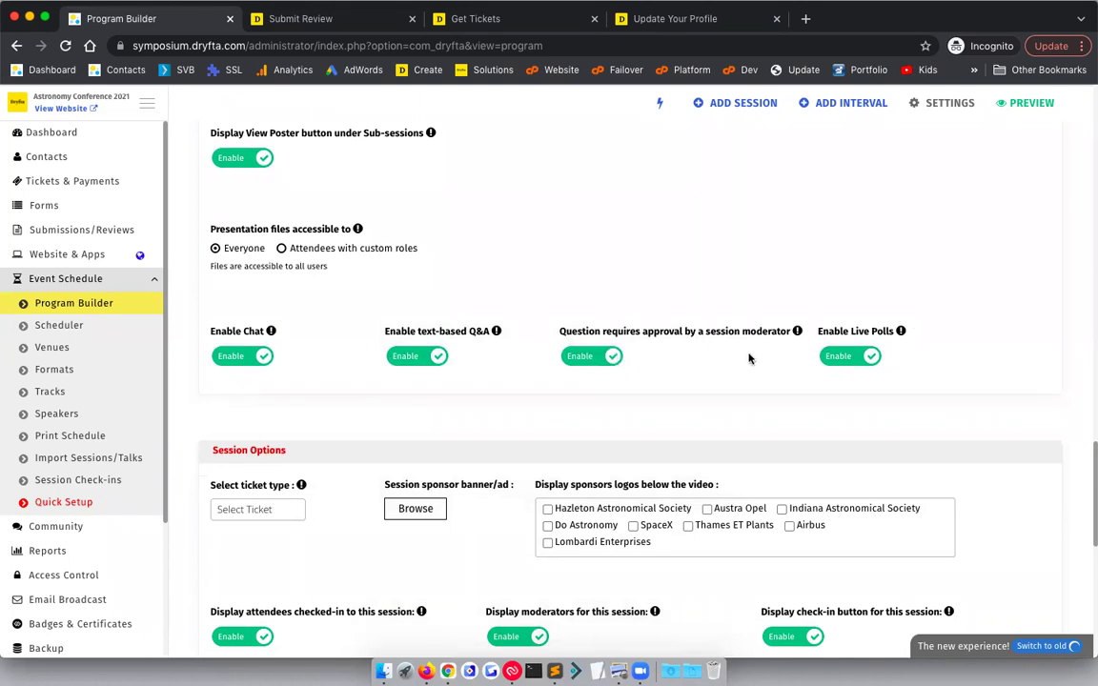
pyautogui.scroll(-4, 768, 320)
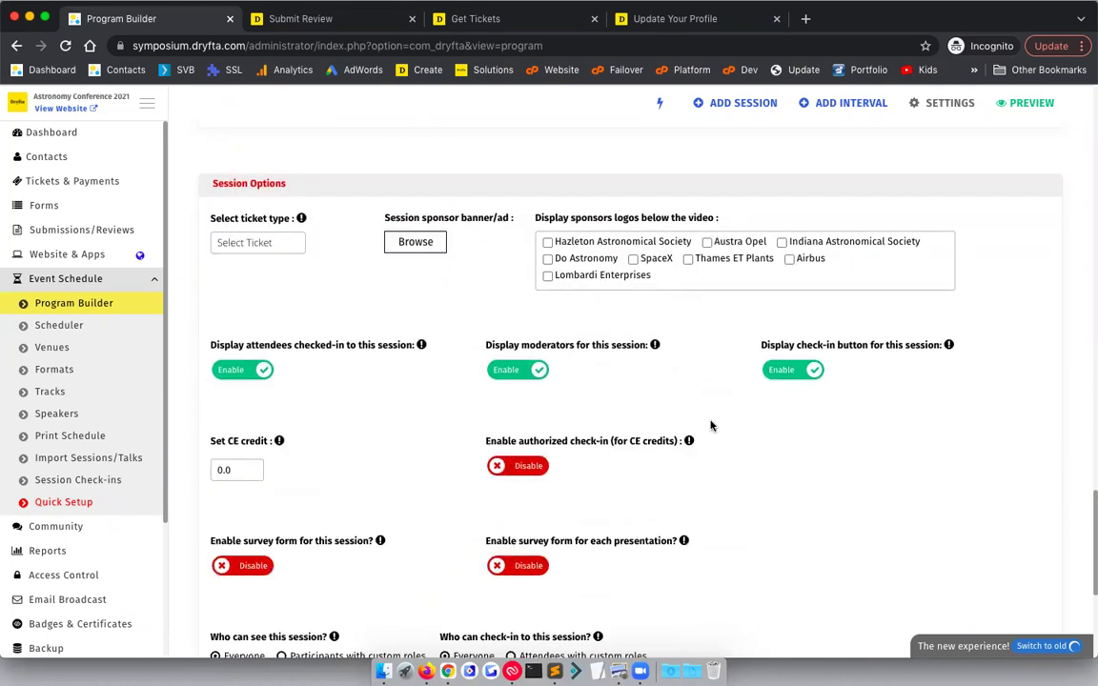
pyautogui.click(259, 245)
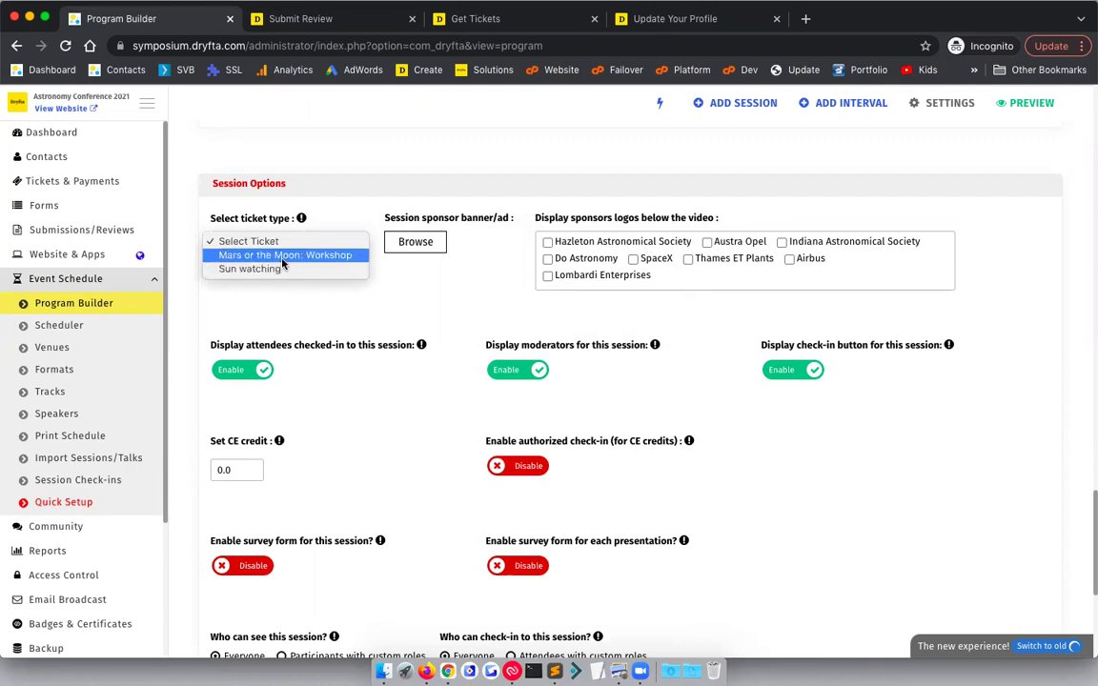
pyautogui.click(271, 242)
pyautogui.click(275, 248)
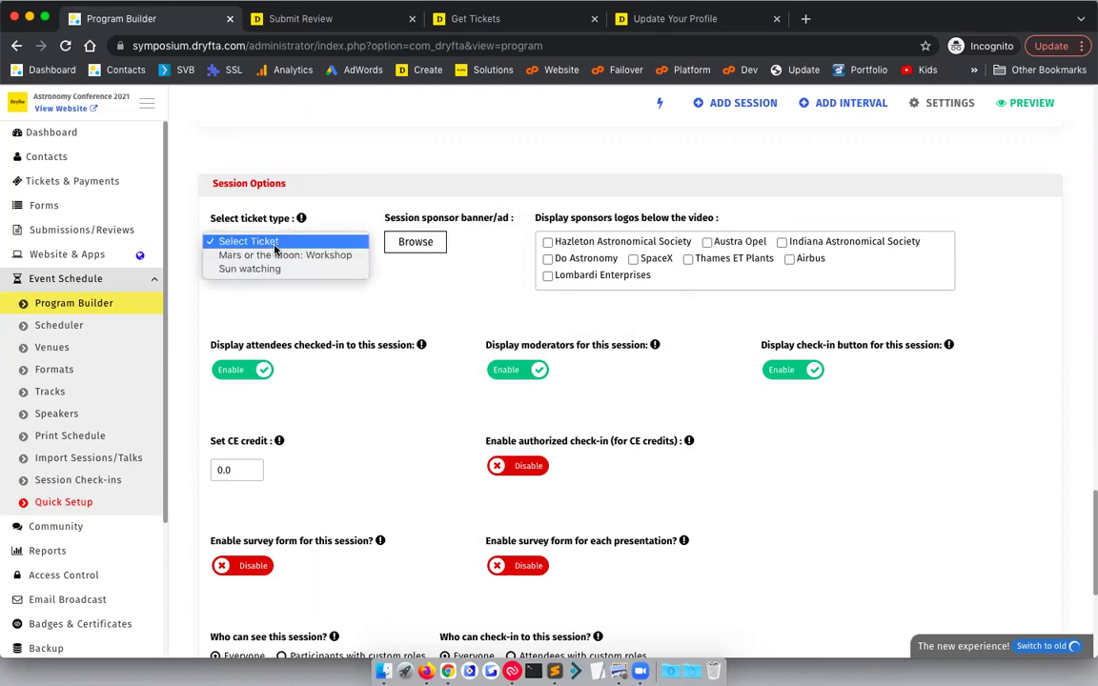
pyautogui.click(280, 275)
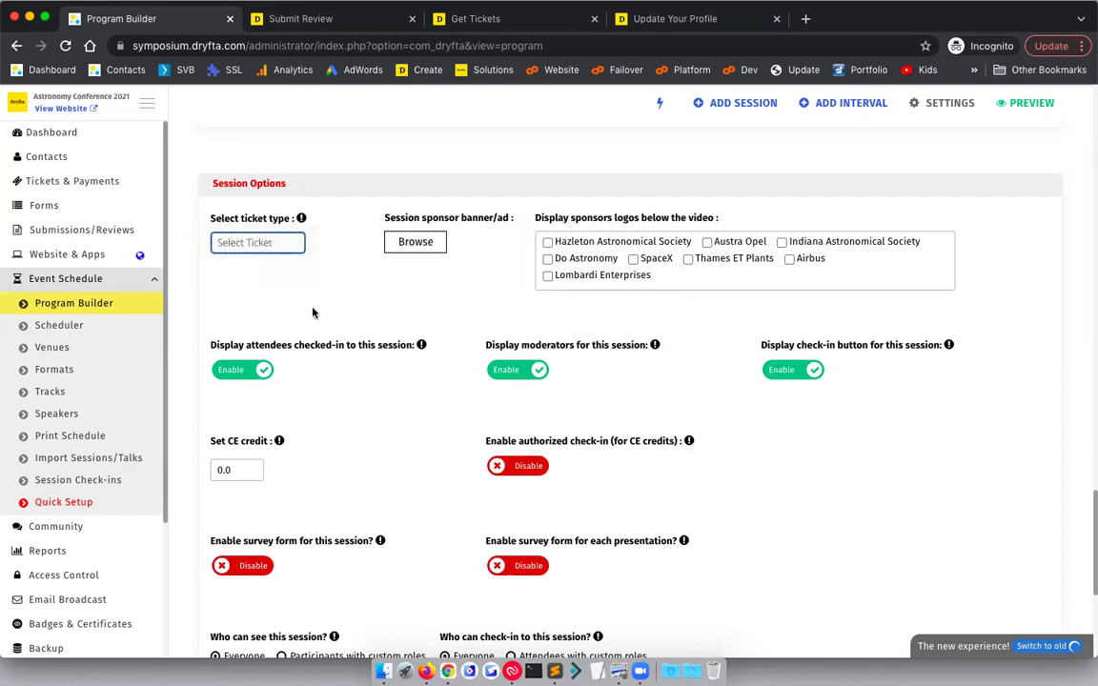
# Enable the survey forms for the session and for each presentation, and set the CE credit to 2.0.
pyautogui.scroll(-3, 313, 313)
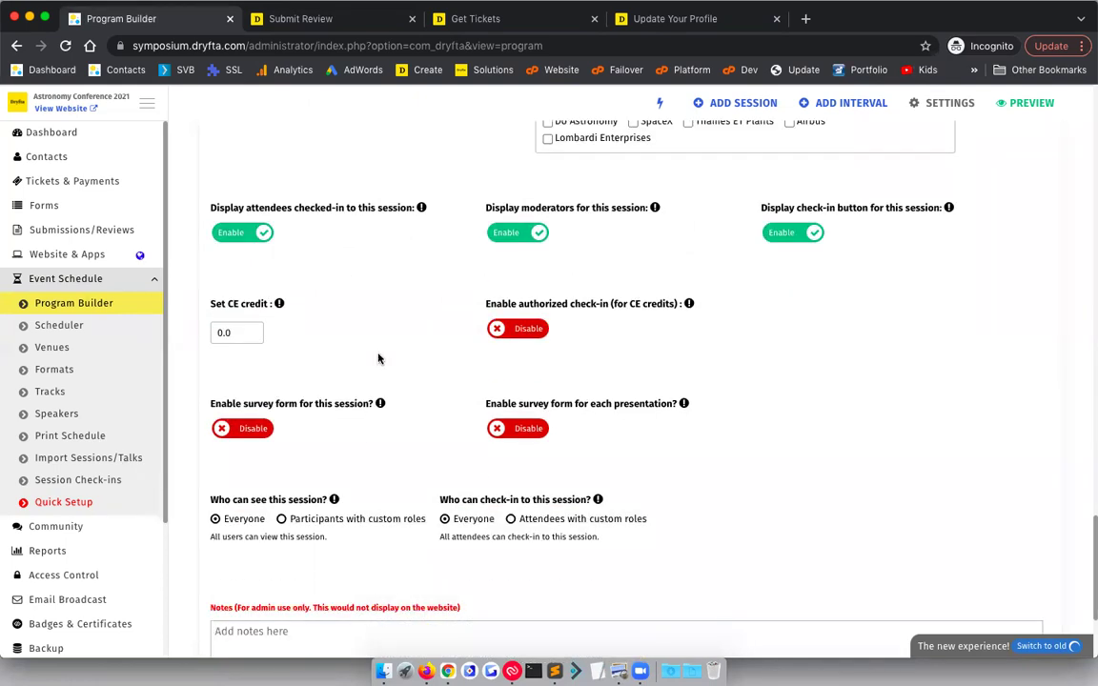
pyautogui.scroll(-1, 378, 358)
pyautogui.click(255, 403)
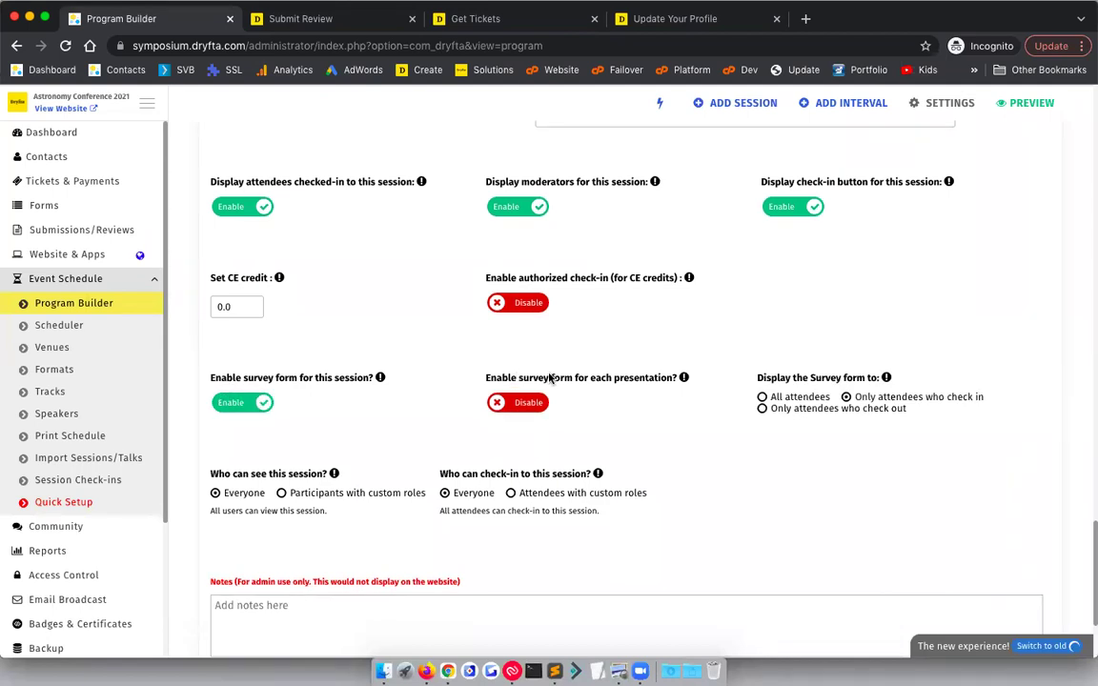
pyautogui.click(520, 402)
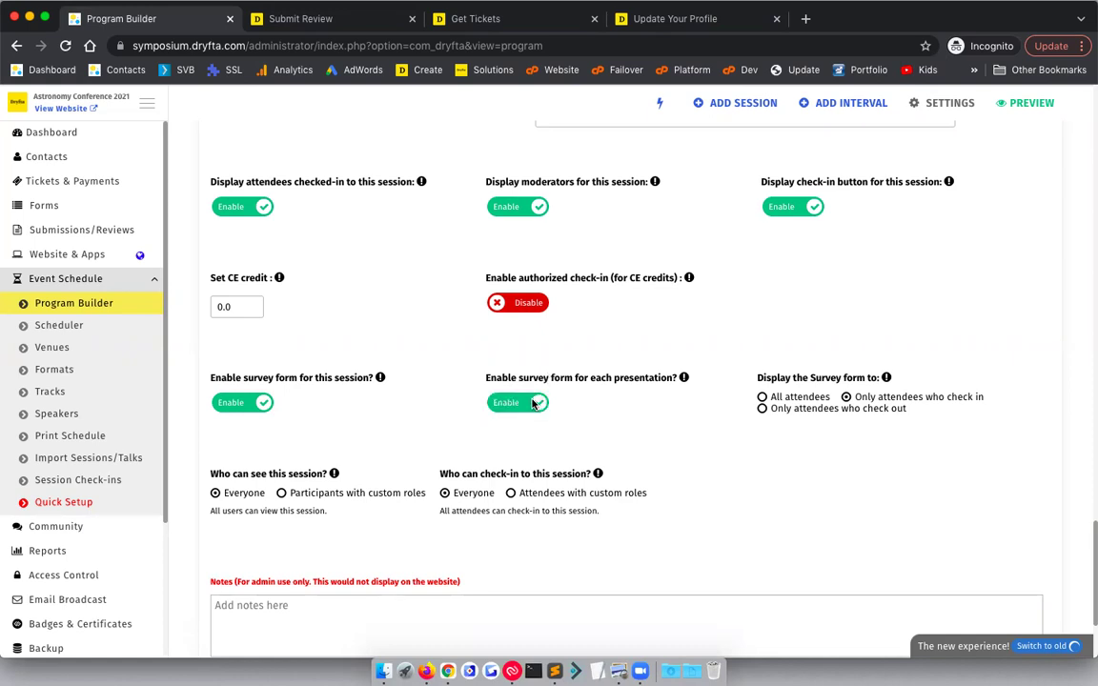
pyautogui.doubleClick(240, 305)
pyautogui.write('2.0')
pyautogui.scroll(-3, 426, 330)
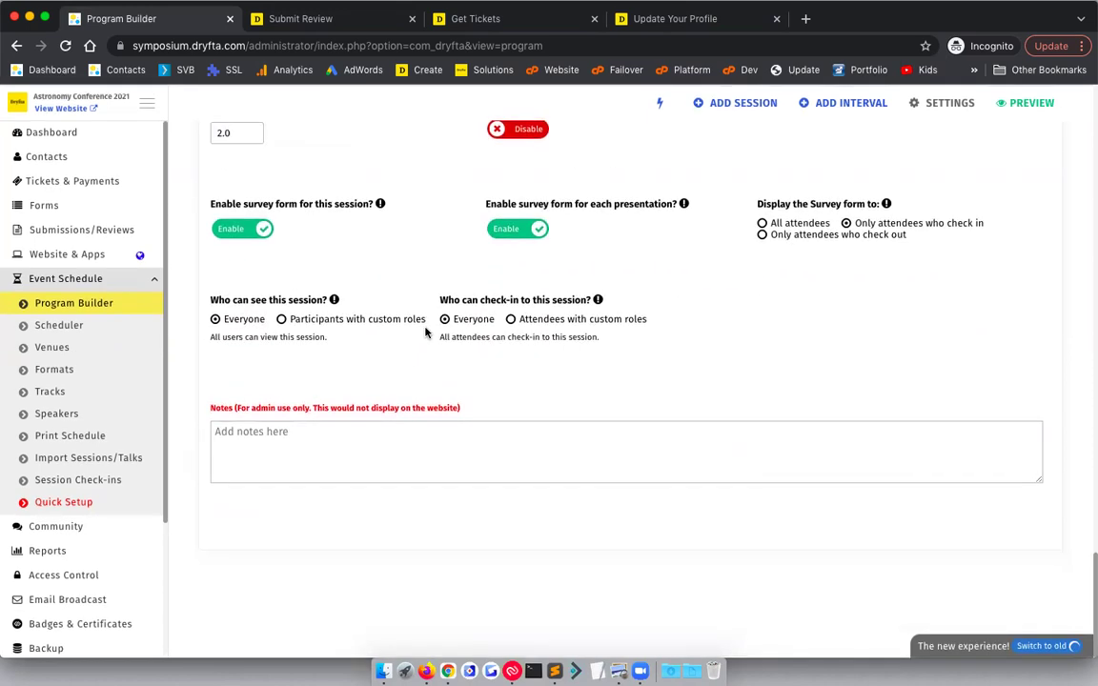
pyautogui.scroll(5, 426, 332)
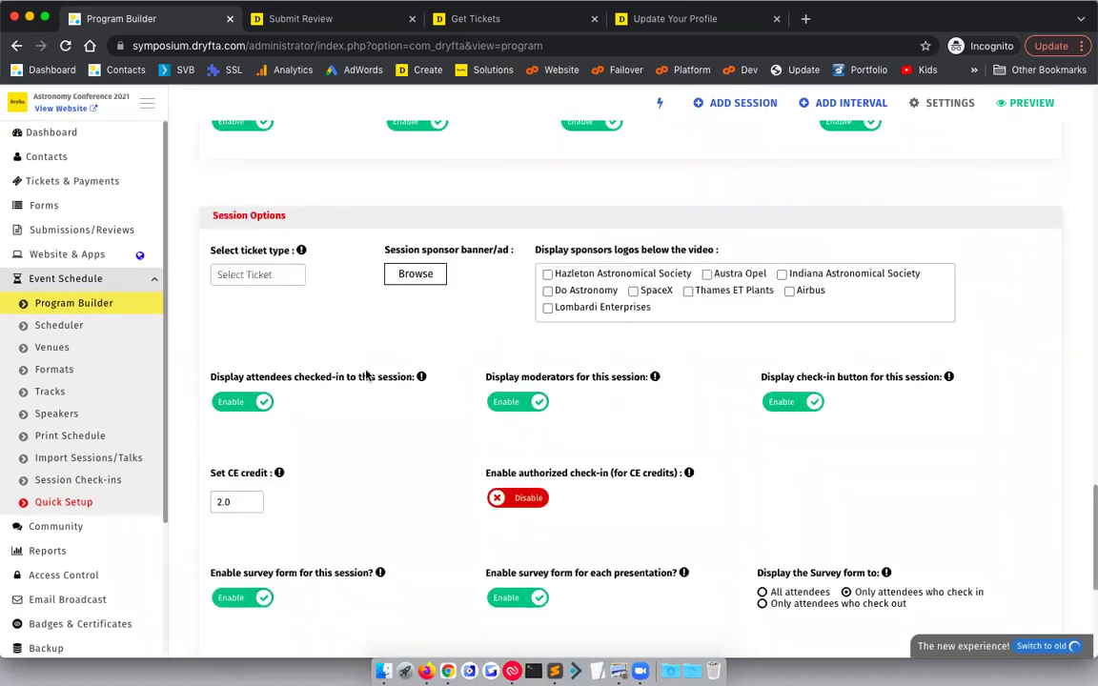
pyautogui.scroll(15, 355, 340)
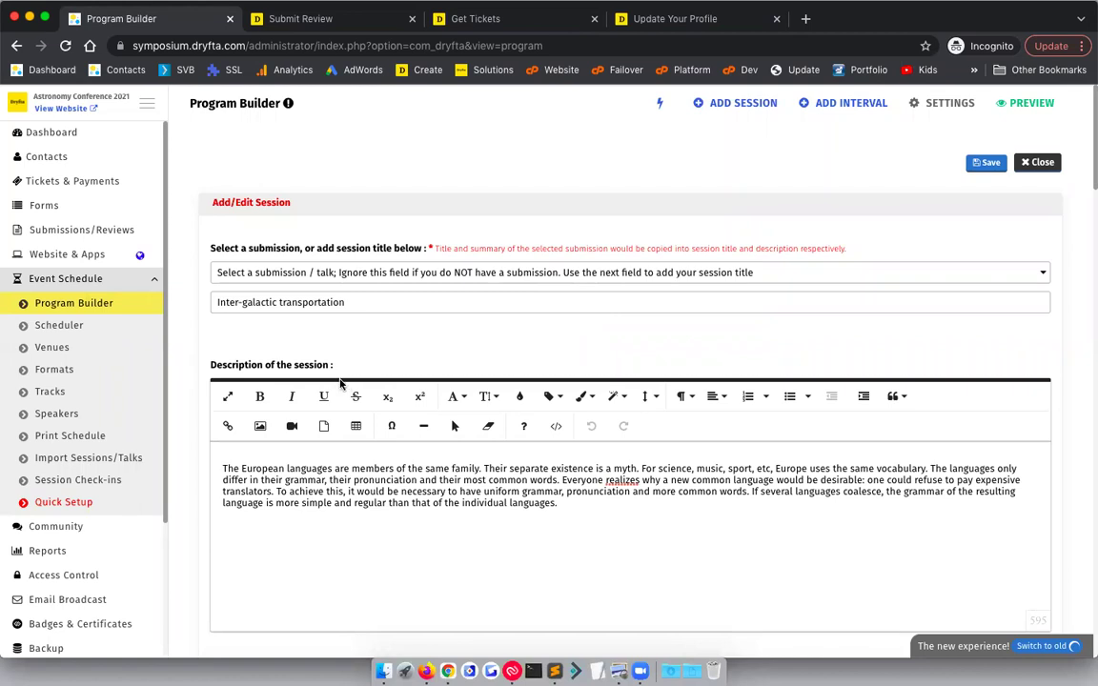
# Leave the session unsaved and open the automated email notifications of the Email Broadcast module.
pyautogui.scroll(-2, 61, 457)
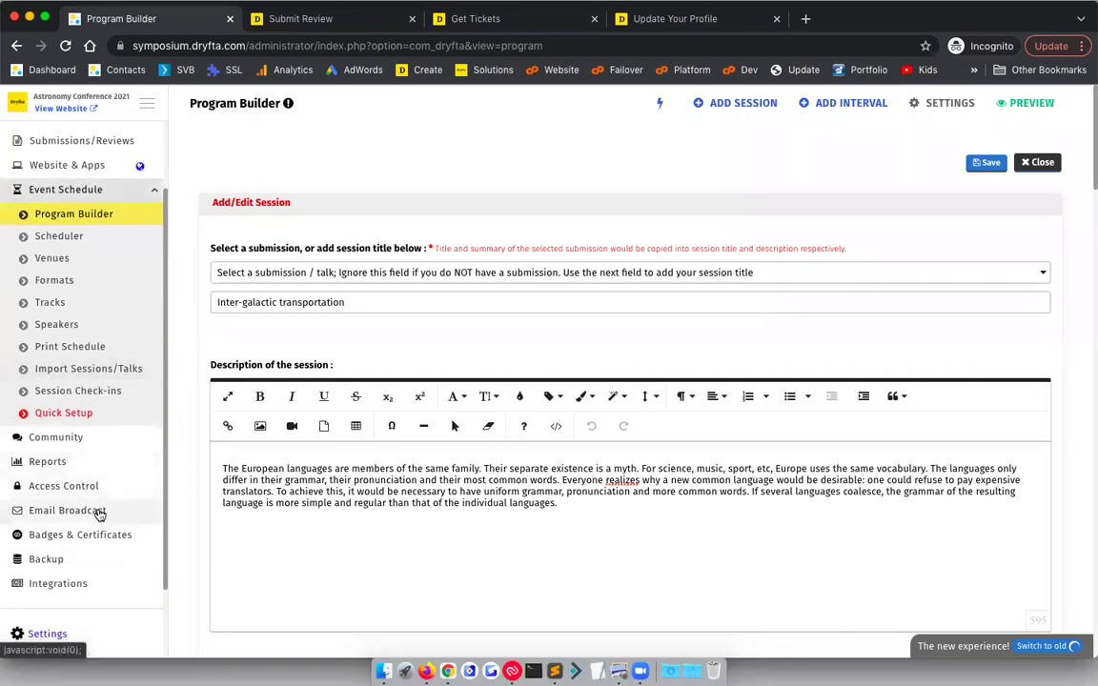
pyautogui.click(69, 509)
pyautogui.scroll(-5, 46, 353)
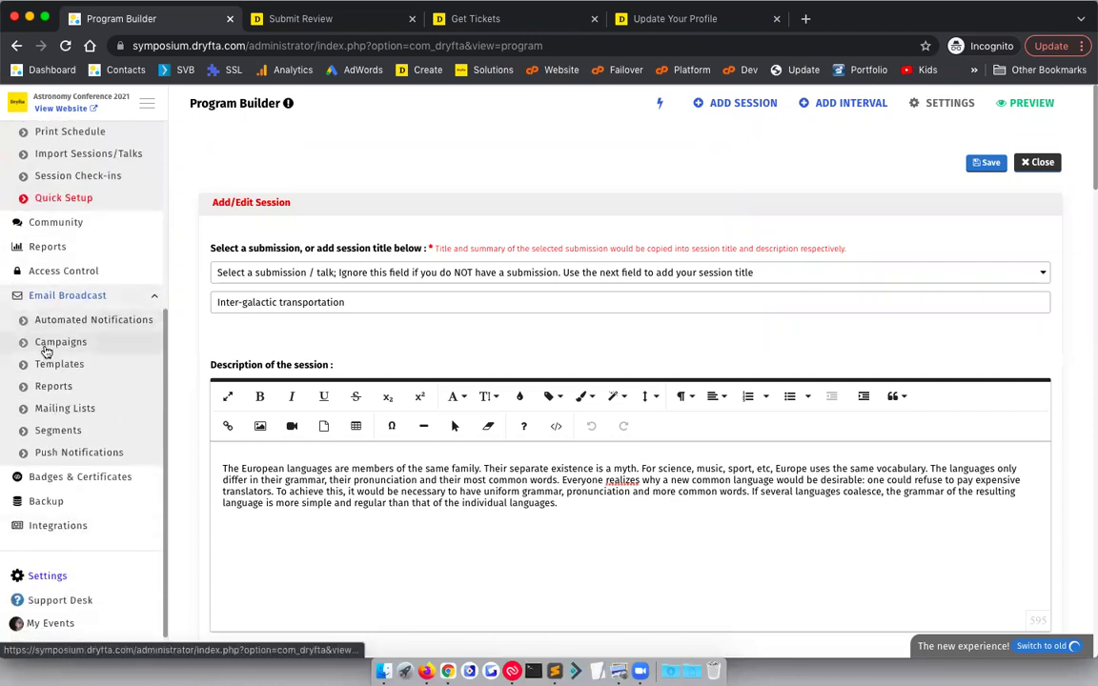
pyautogui.click(96, 322)
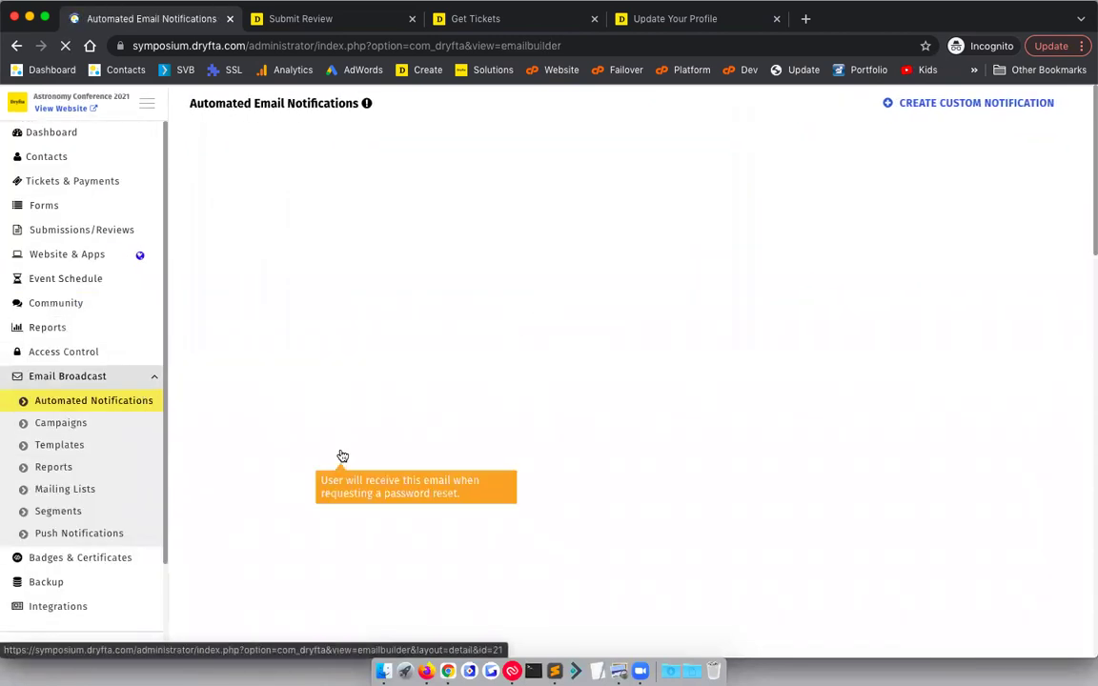
# View the list of email campaigns and the reports of the delivered campaigns.
pyautogui.click(63, 422)
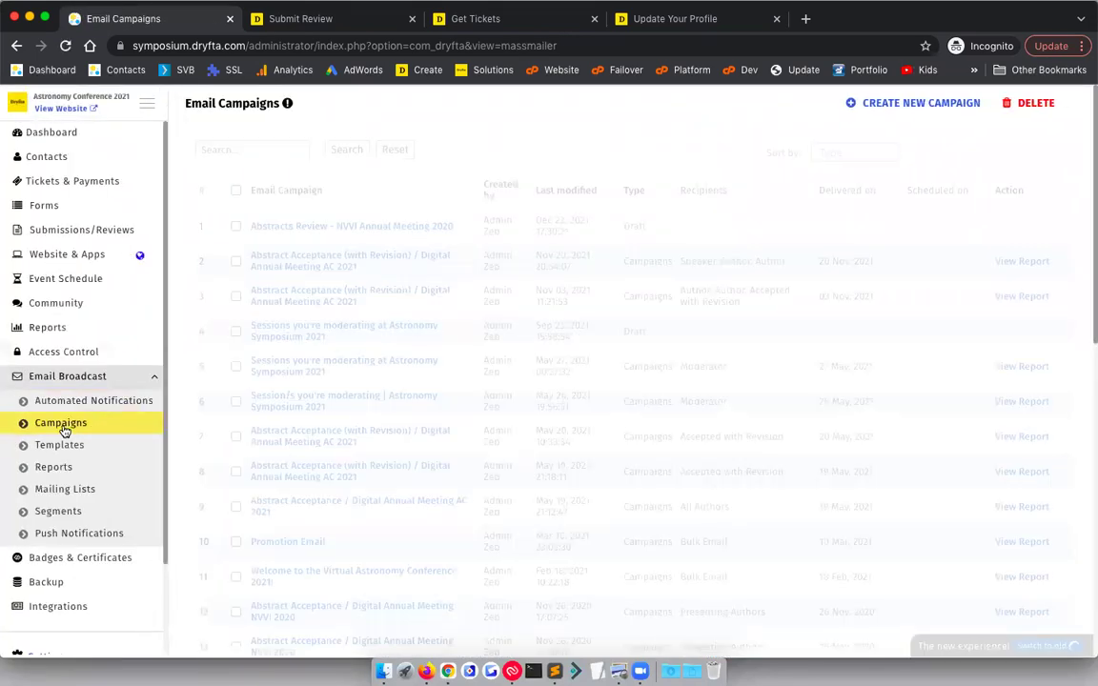
pyautogui.scroll(-3, 70, 519)
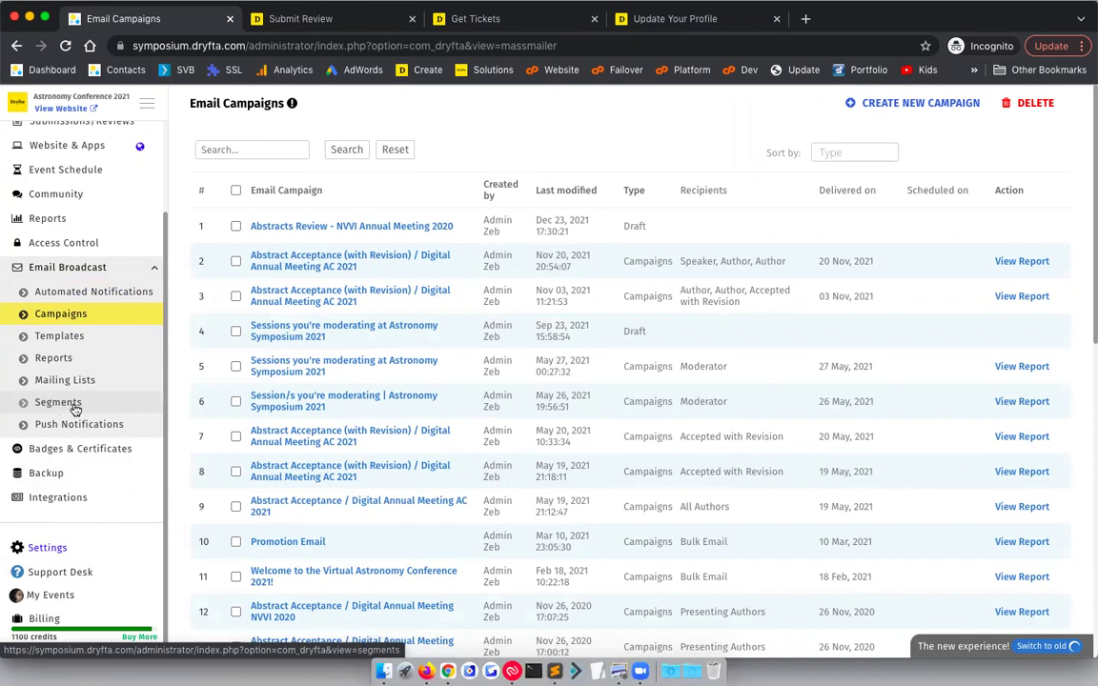
pyautogui.click(62, 363)
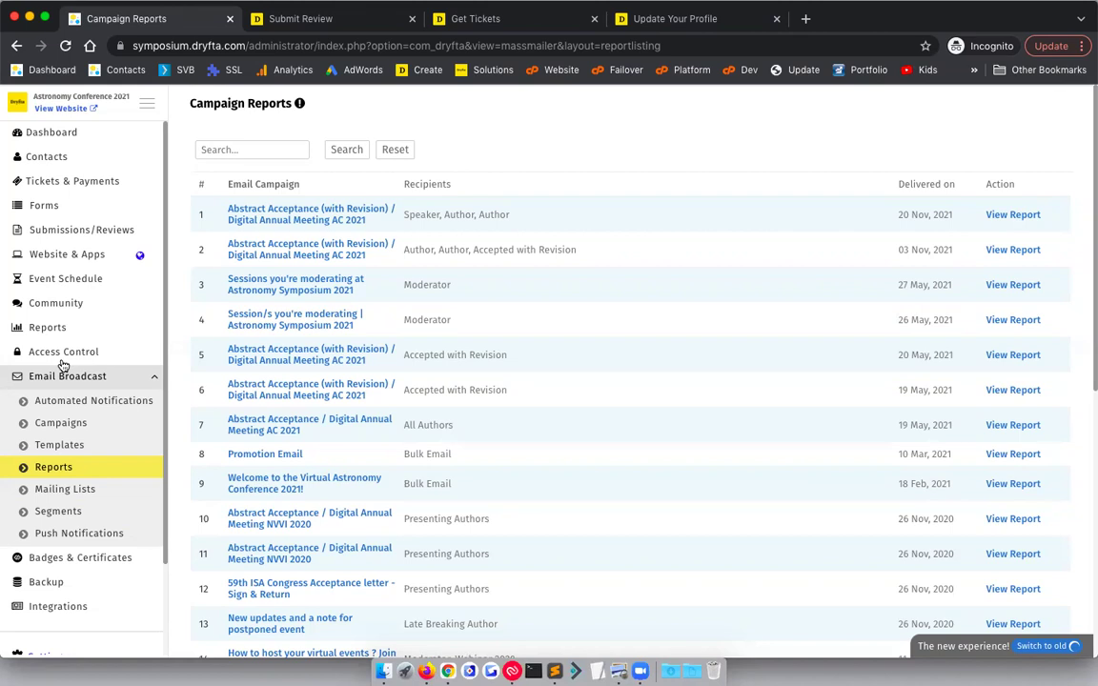
# Open the participation certificate builder and view its template, settings, shortcodes and print and send options.
pyautogui.scroll(-2, 61, 363)
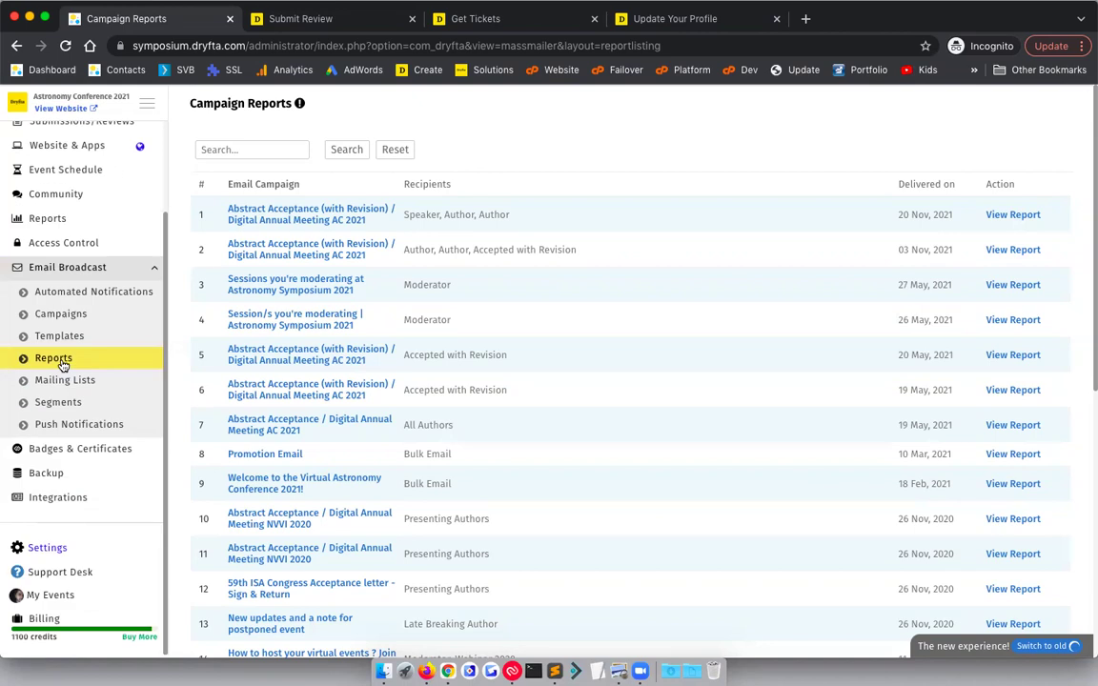
pyautogui.click(80, 449)
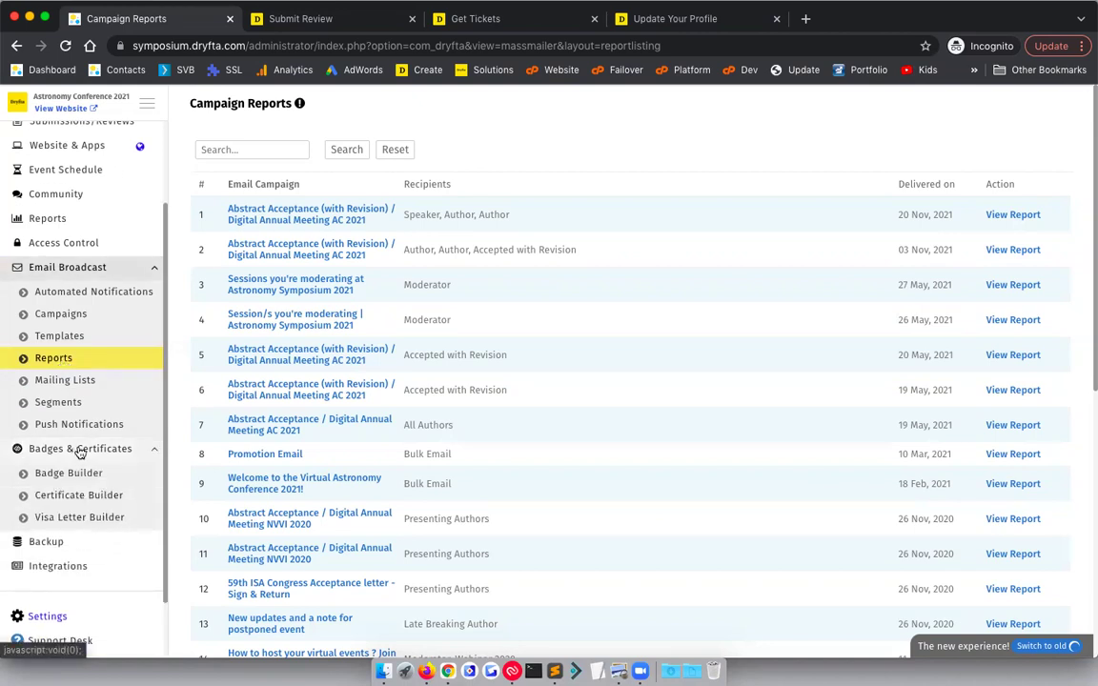
pyautogui.click(87, 495)
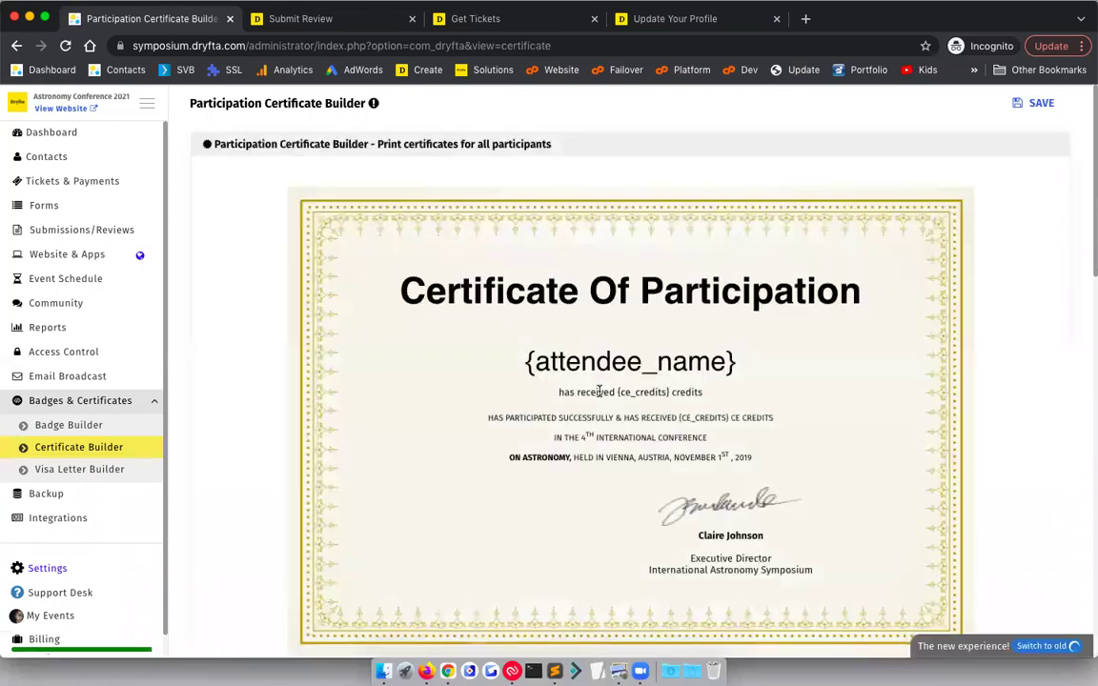
pyautogui.scroll(-5, 455, 422)
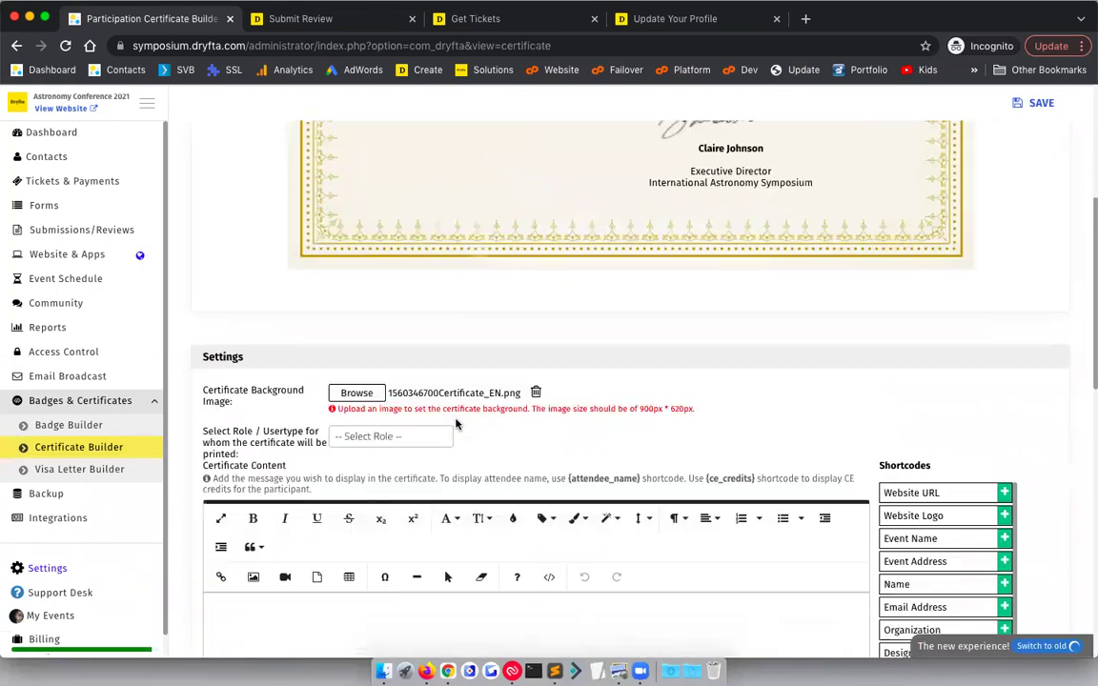
pyautogui.scroll(-4, 455, 421)
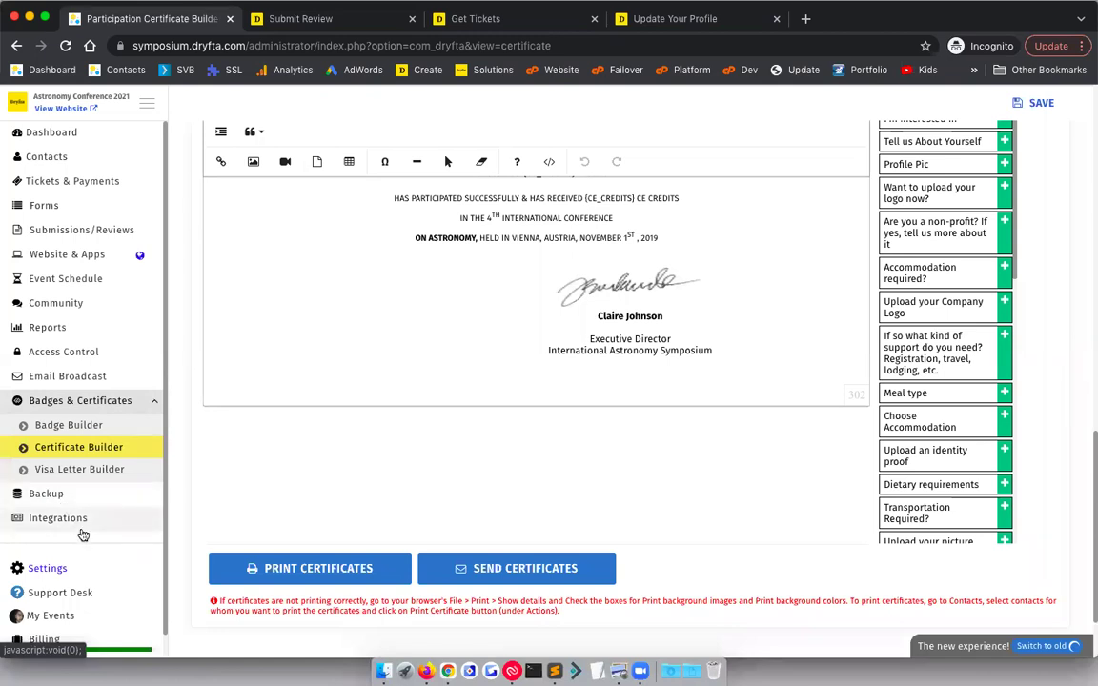
# Open the event's general settings and enter a new From email address for sending all correspondences.
pyautogui.click(45, 571)
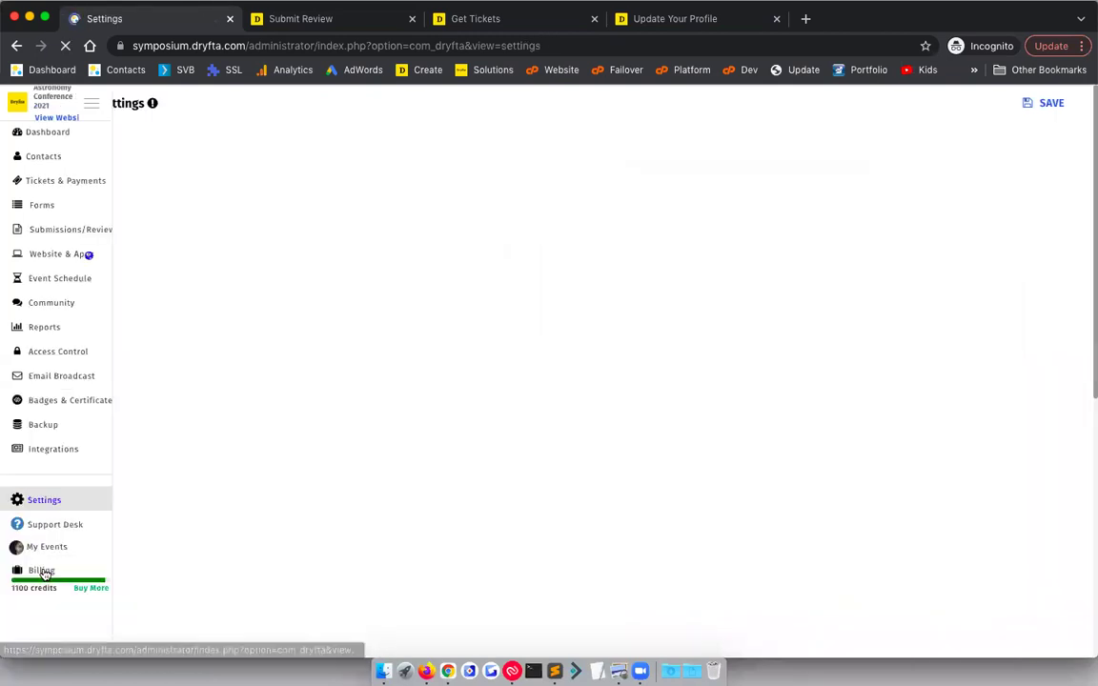
pyautogui.scroll(-5, 341, 392)
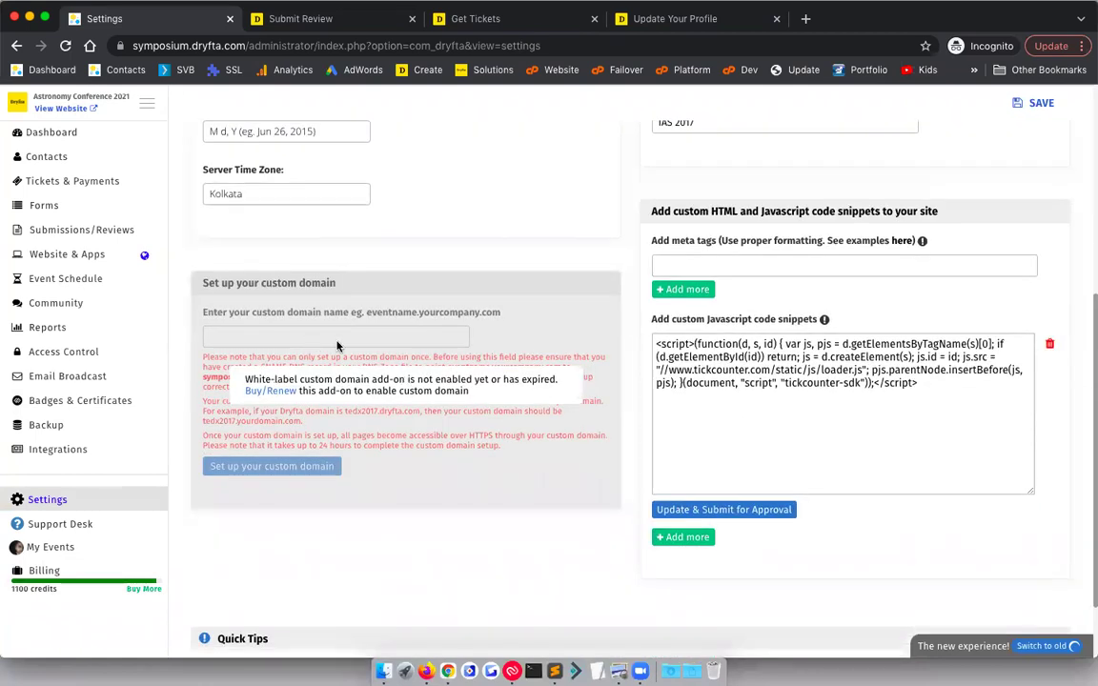
pyautogui.scroll(5, 336, 346)
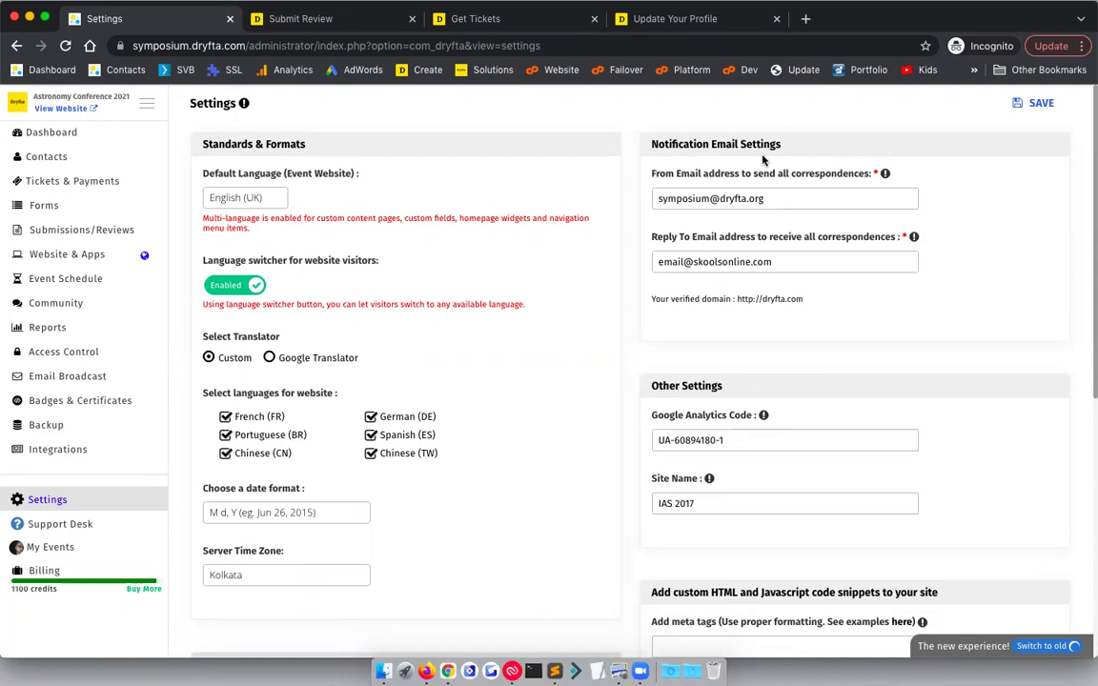
pyautogui.tripleClick(717, 201)
pyautogui.write('info')
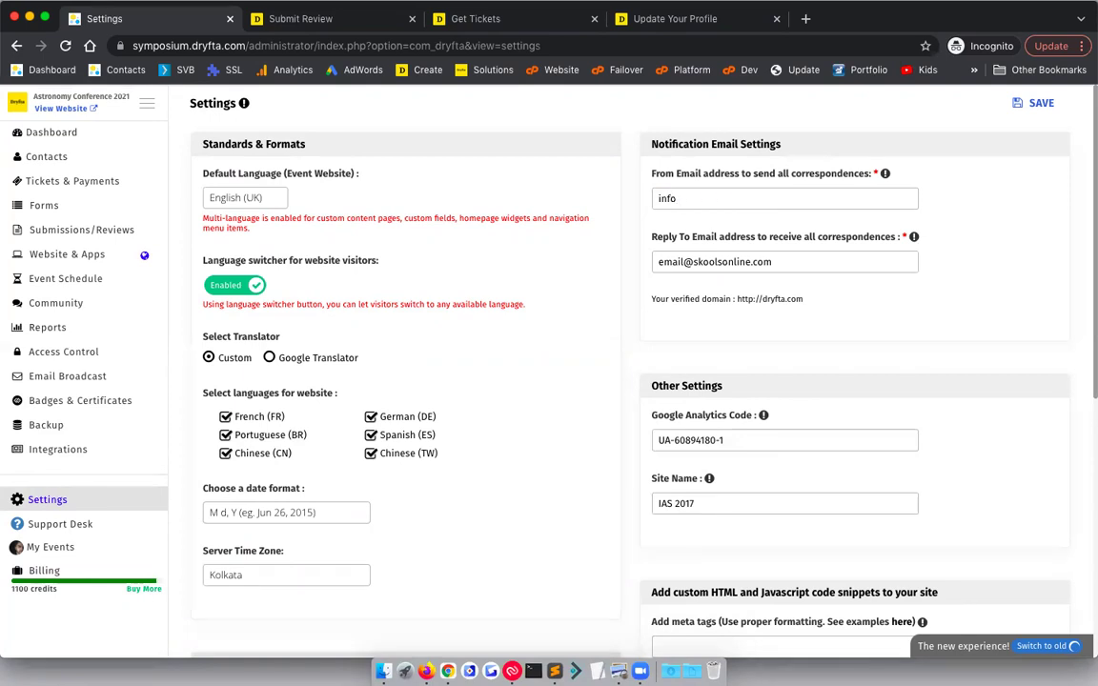